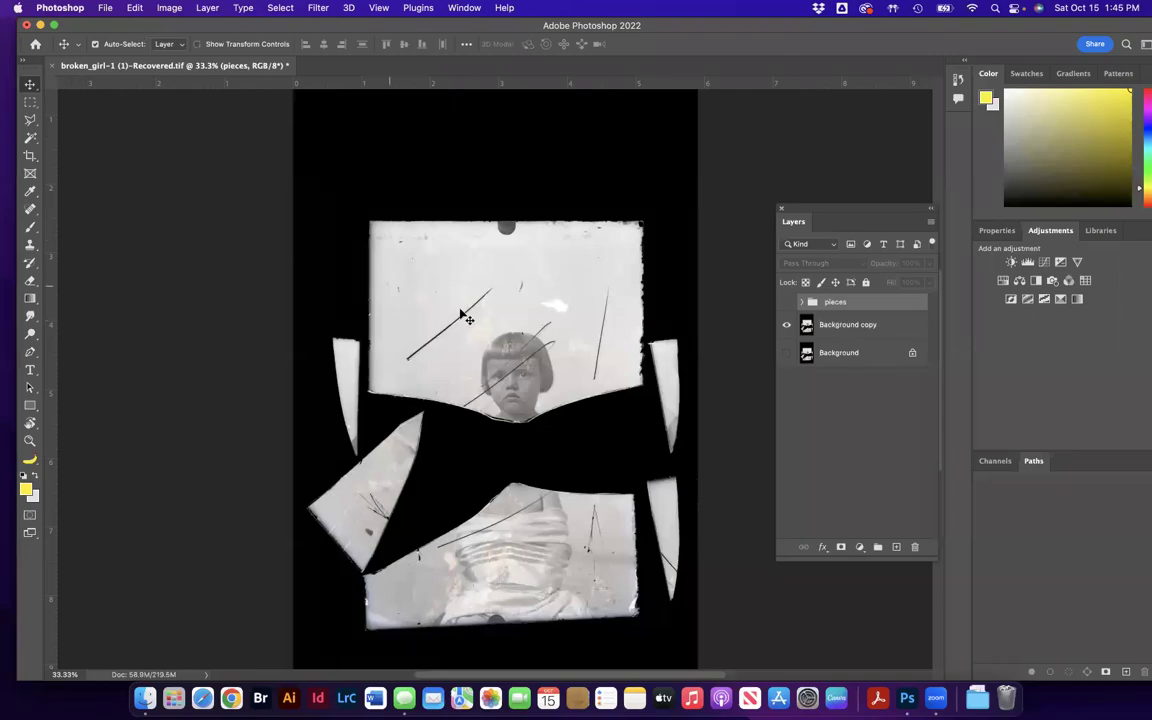
Zoom the photo to 66.7% and inspect the glass pieces group, leaving it hidden.
key(super)
drag(822, 210, 828, 102)
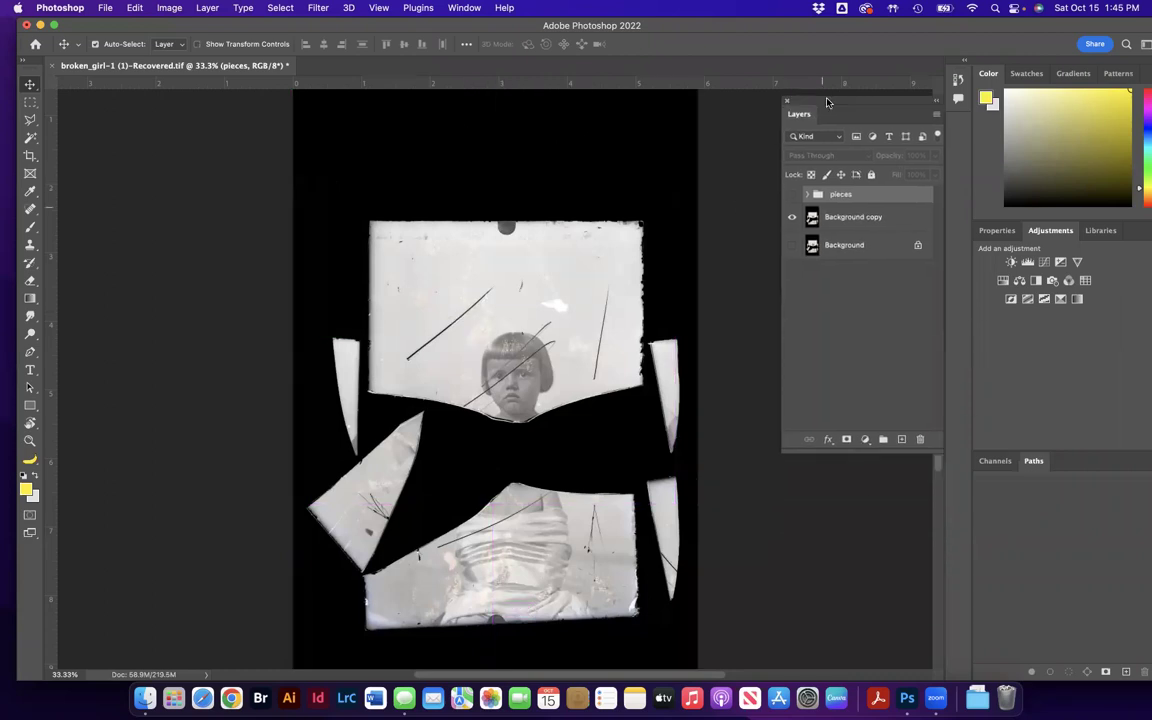
key(super)
key(super+equal)
key(super+equal)
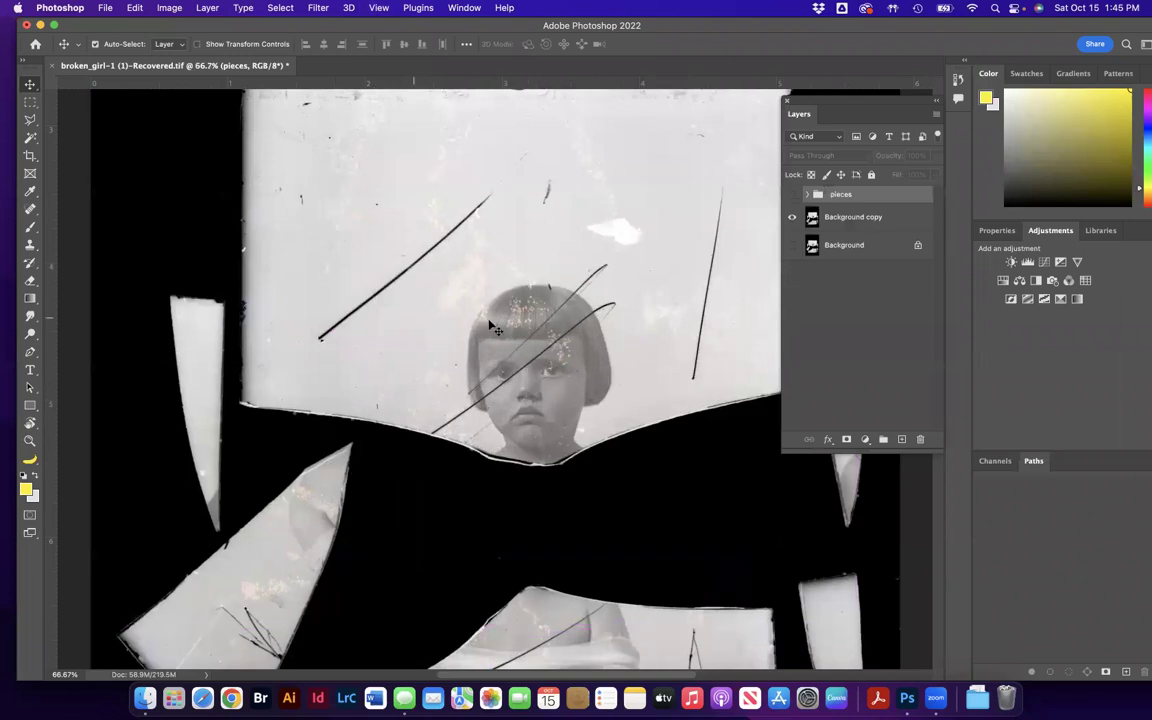
click(792, 195)
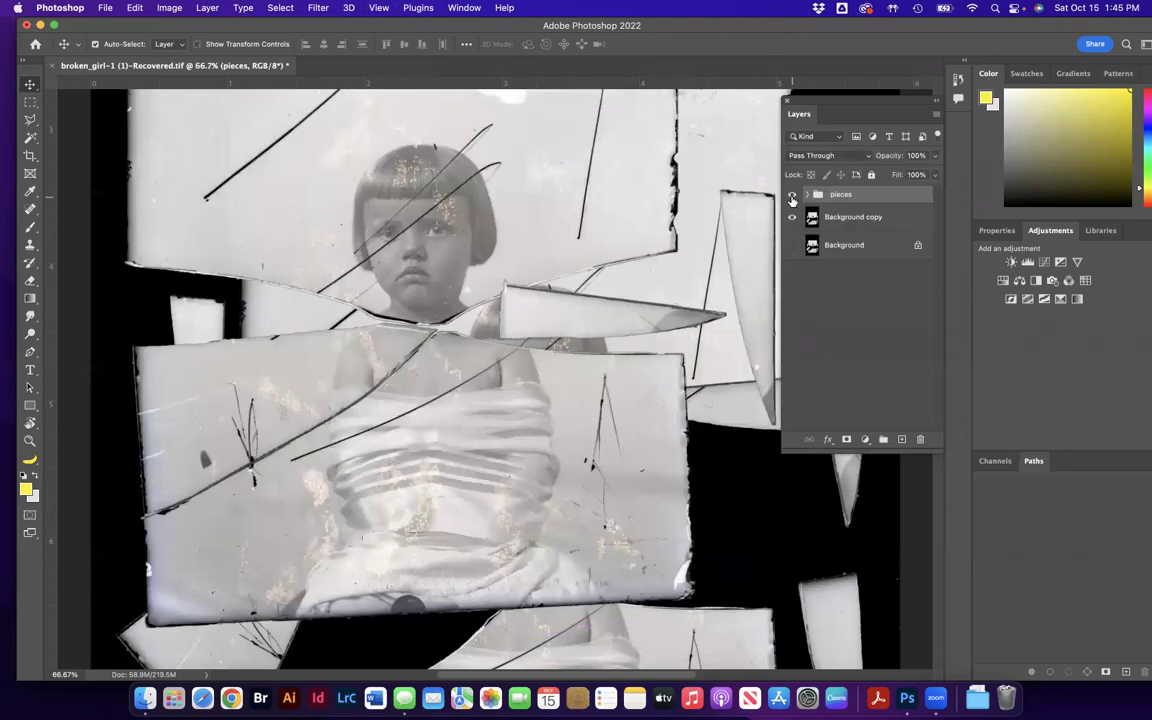
click(792, 195)
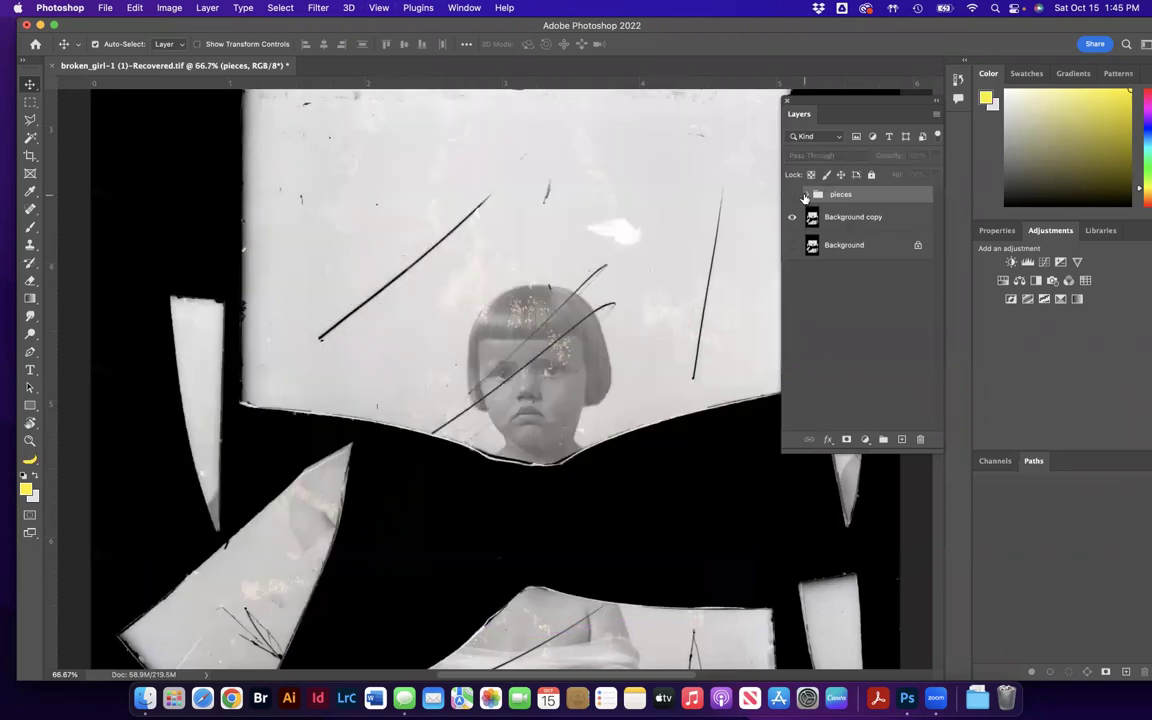
click(809, 196)
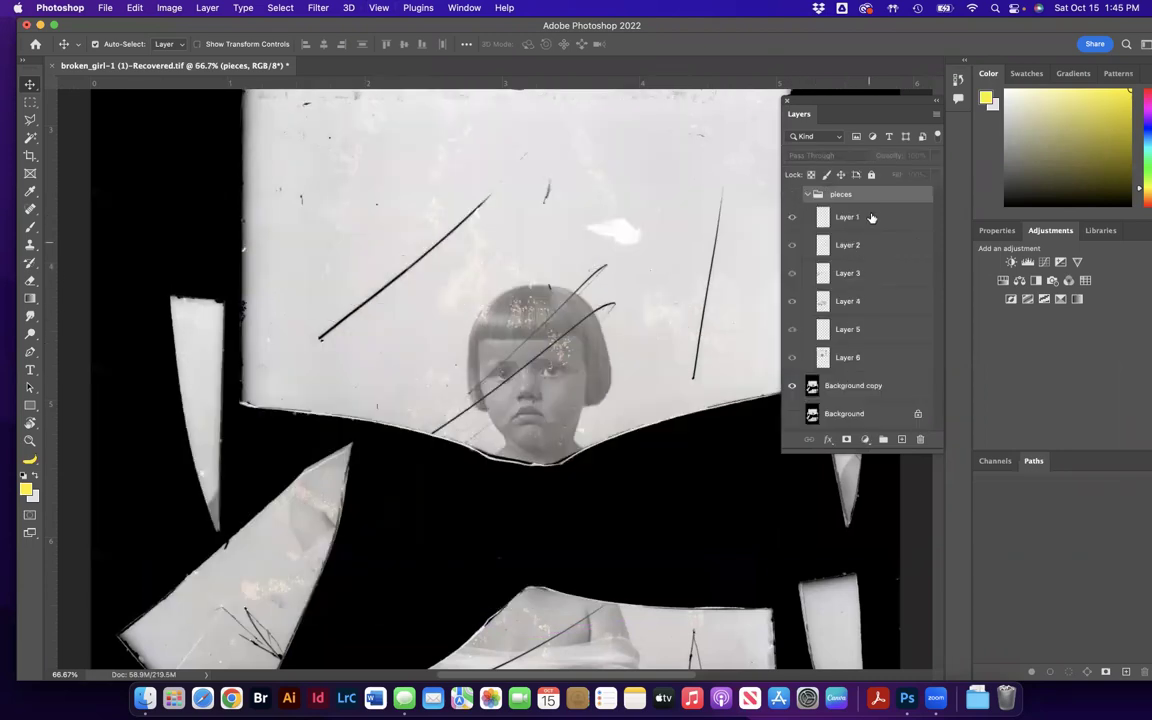
click(809, 195)
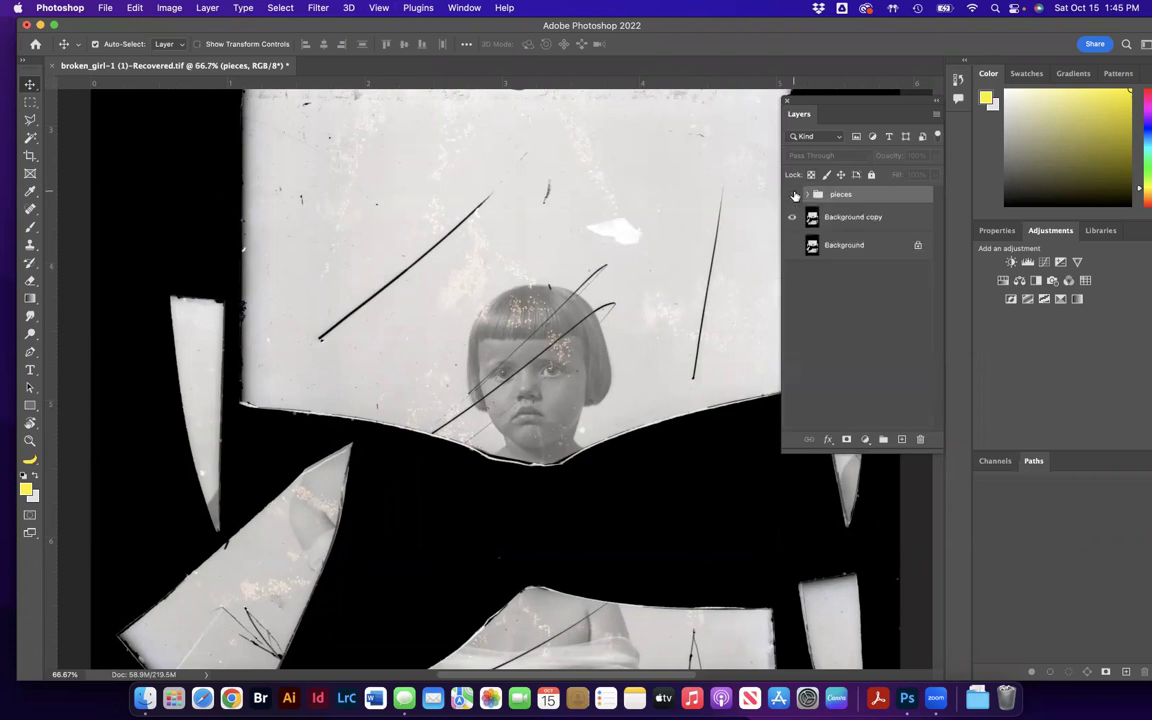
click(792, 195)
click(792, 195)
On Background copy, box-select the narrow left shard with the Object Selection tool.
click(31, 140)
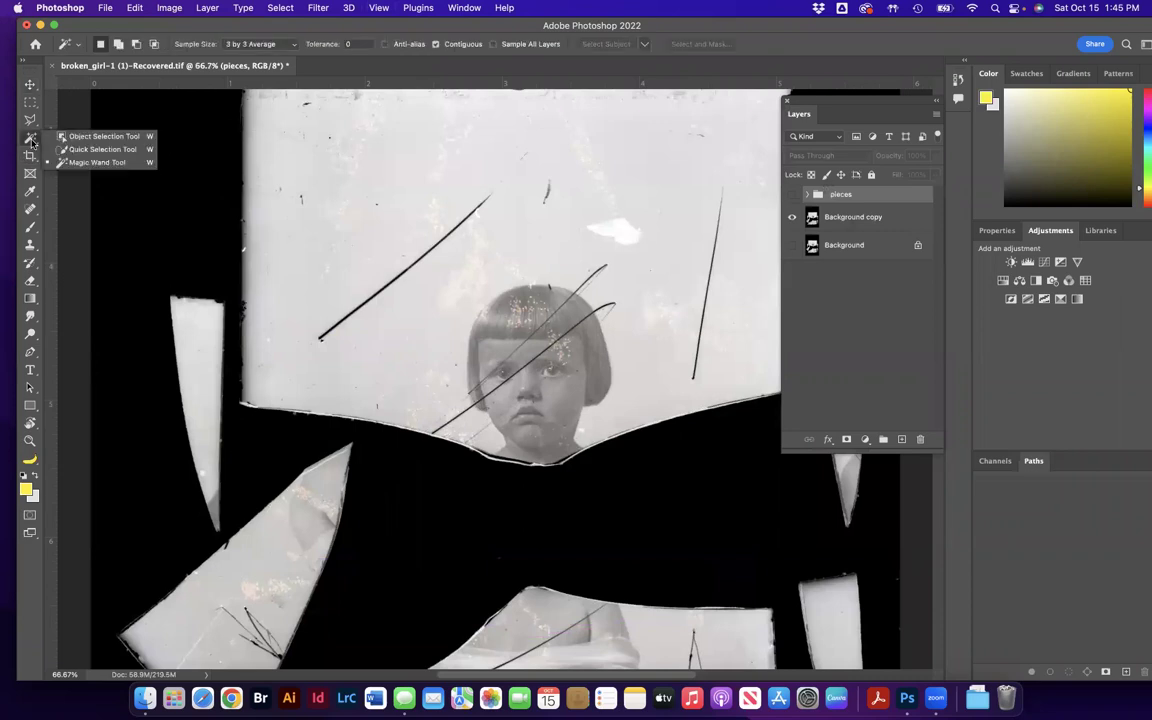
click(106, 137)
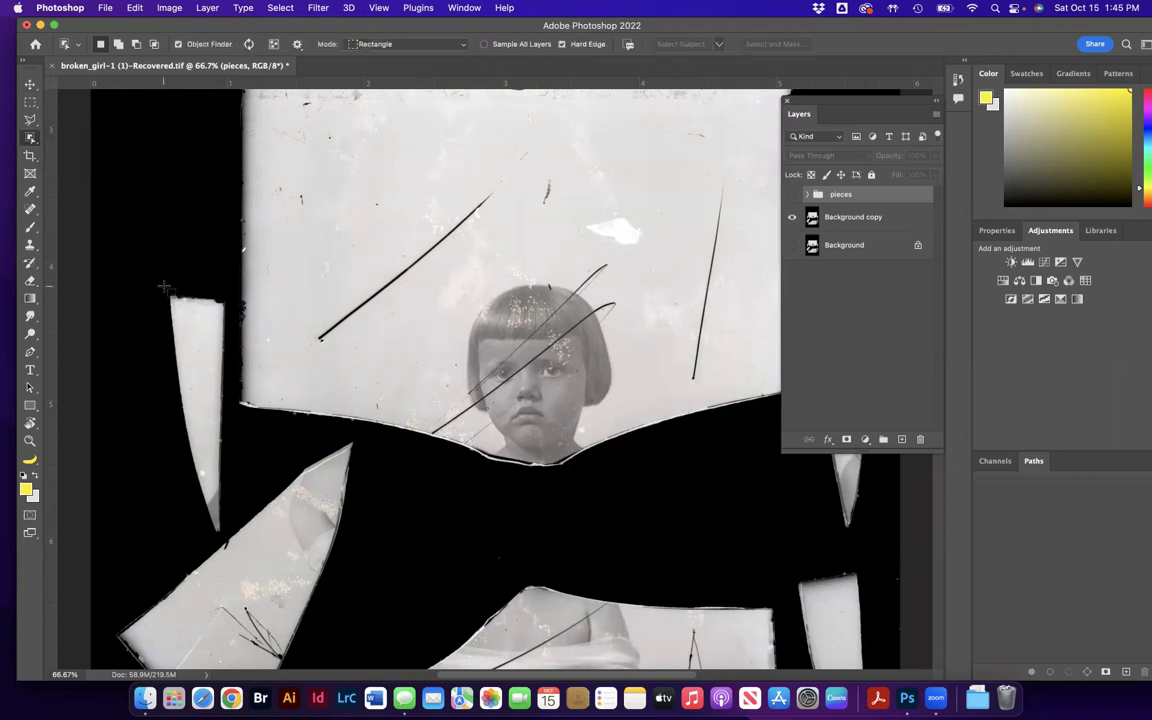
drag(155, 288, 238, 546)
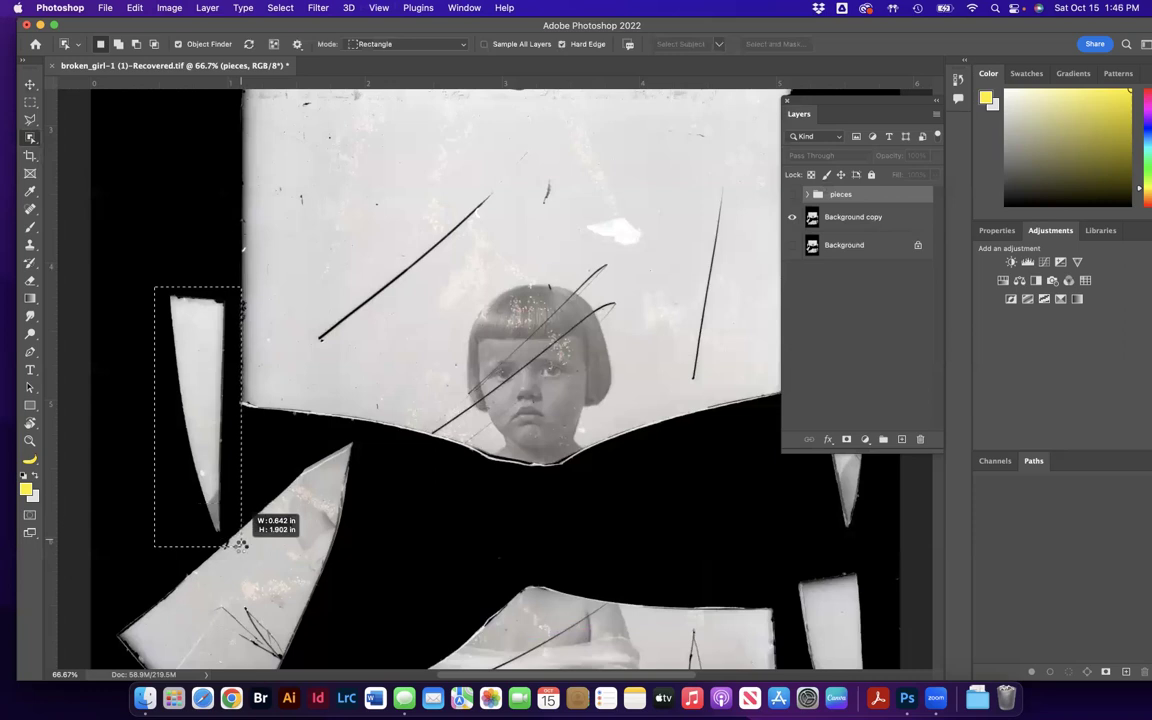
drag(240, 545, 242, 549)
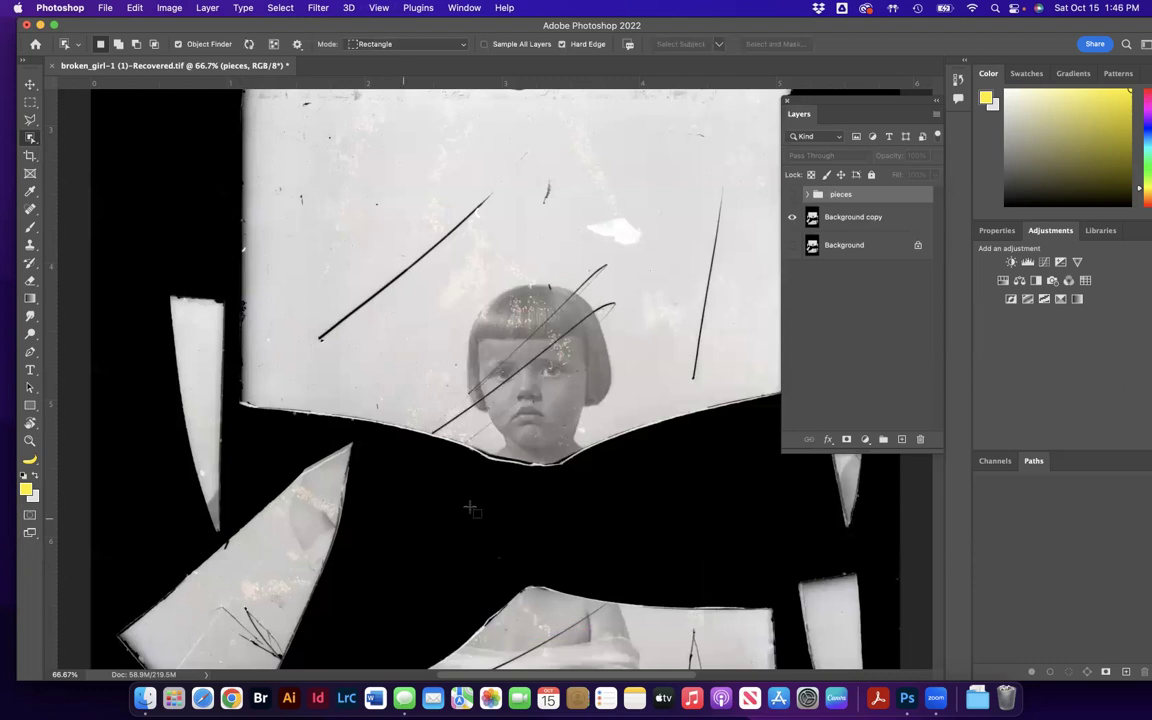
drag(230, 25, 231, 64)
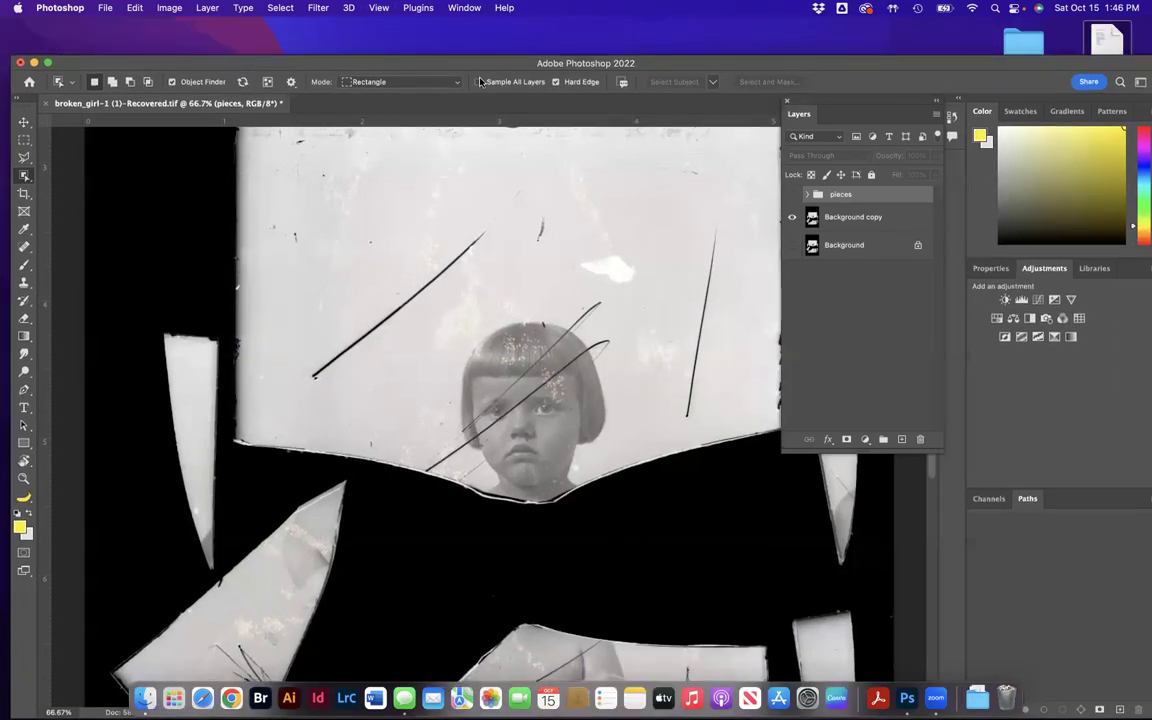
click(868, 218)
drag(145, 325, 232, 601)
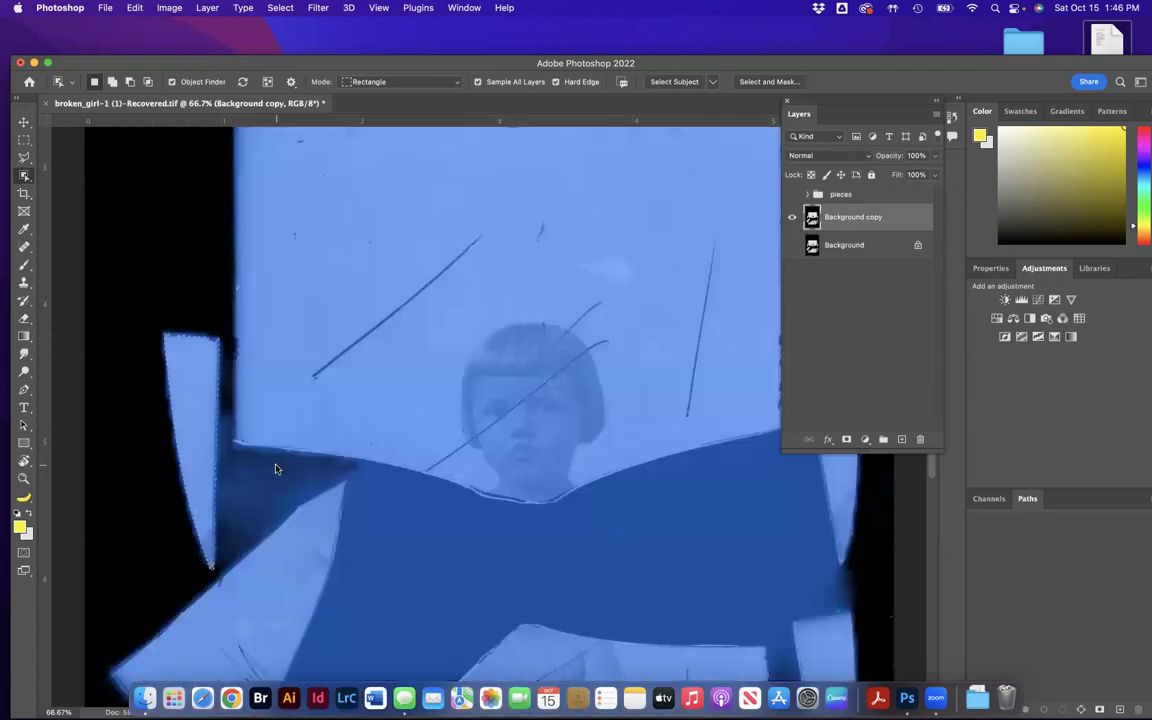
Refine the left shard's selection in Quick Mask at 300%, painting along its mask edge.
key(q)
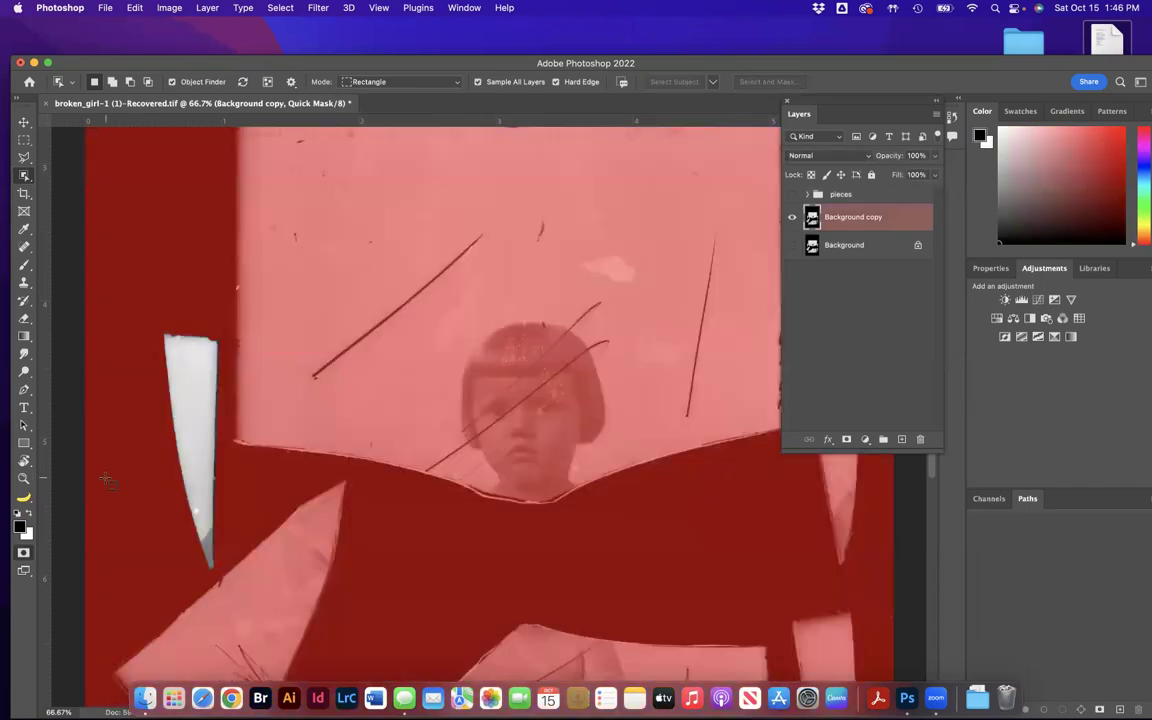
key(super+equal)
key(super+equal)
key(super+equal)
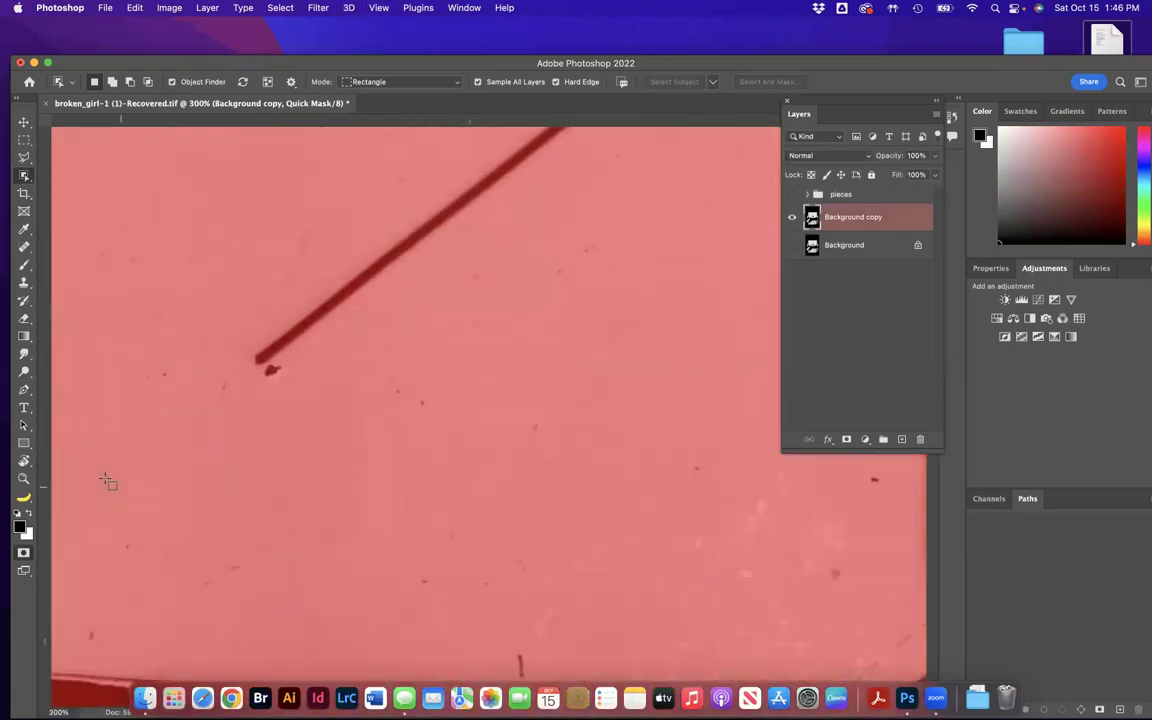
scroll(108, 481, right, 10)
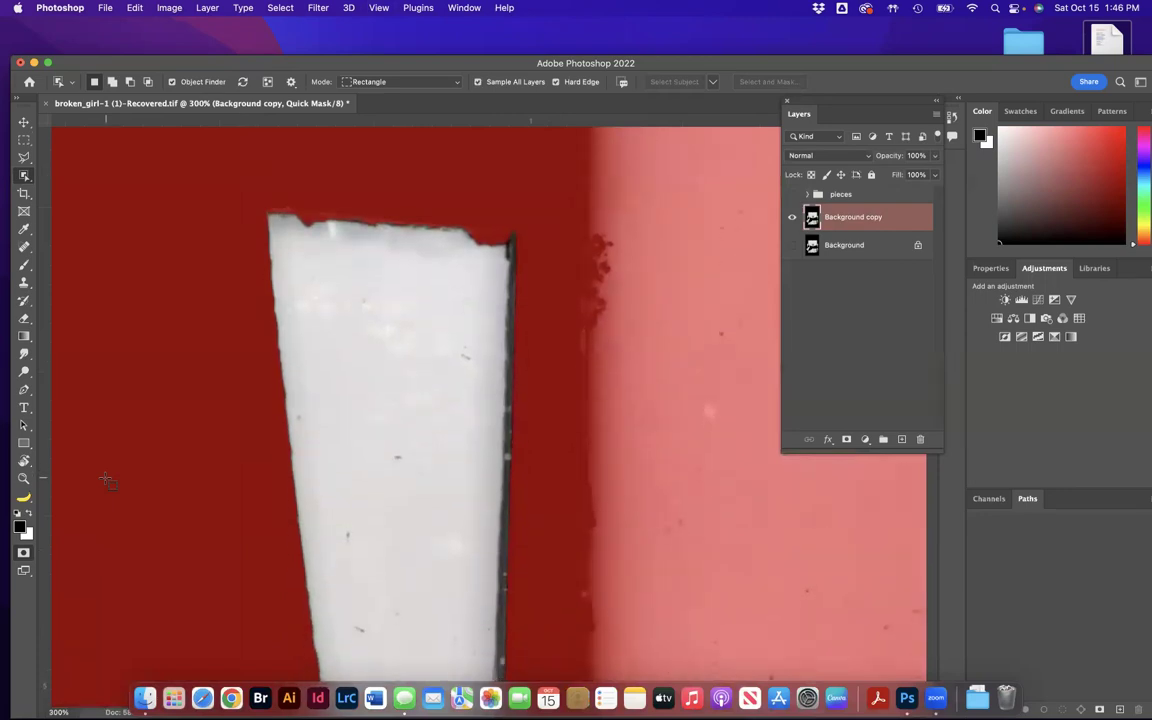
key(b)
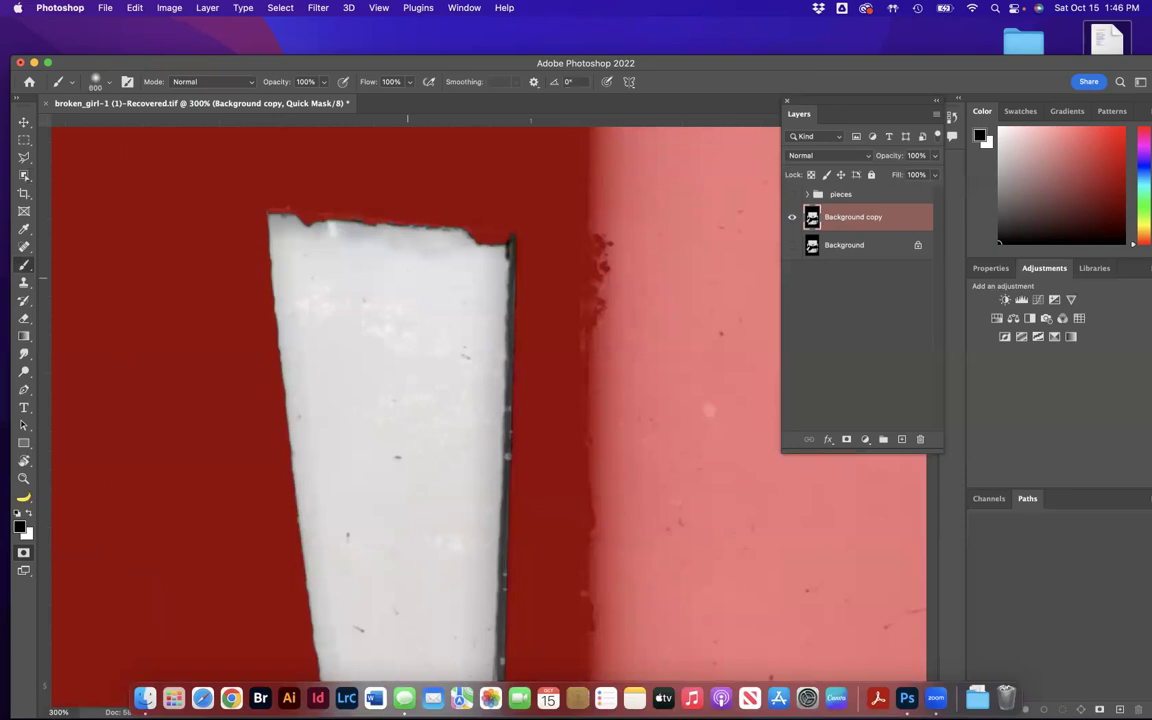
key(bracketleft)
key(bracketleft)
key(bracketleft)
key(bracketleft)
key(bracketleft)
key(bracketleft)
mouse_move(410, 262)
mouse_down()
mouse_move(406, 335)
mouse_move(399, 297)
mouse_move(434, 285)
mouse_move(419, 319)
mouse_up()
key(x)
key(q)
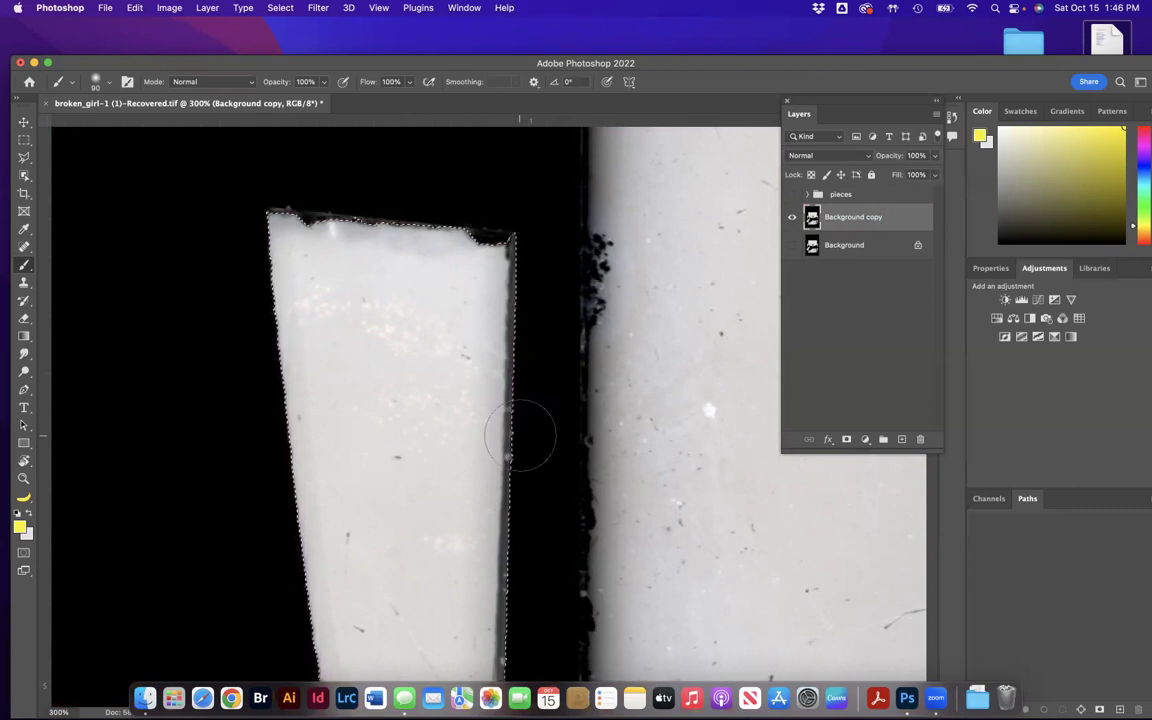
Copy the selected shard to Layer 7 and check it by toggling layer visibility.
key(super+j)
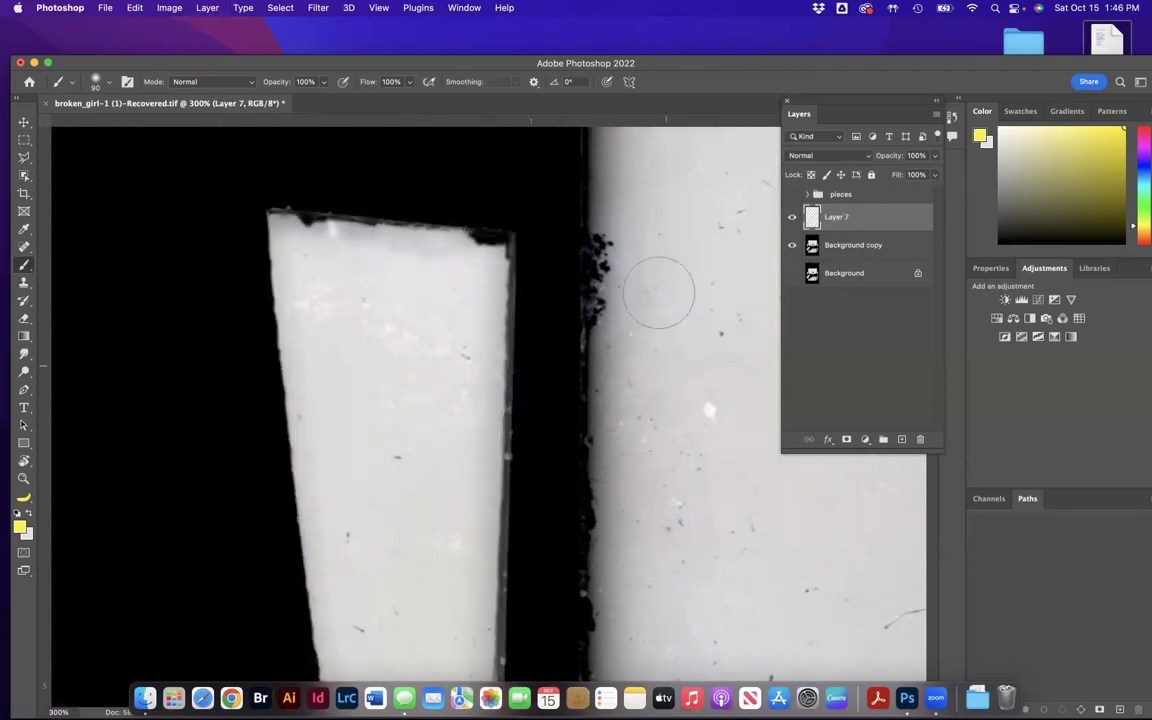
click(792, 245)
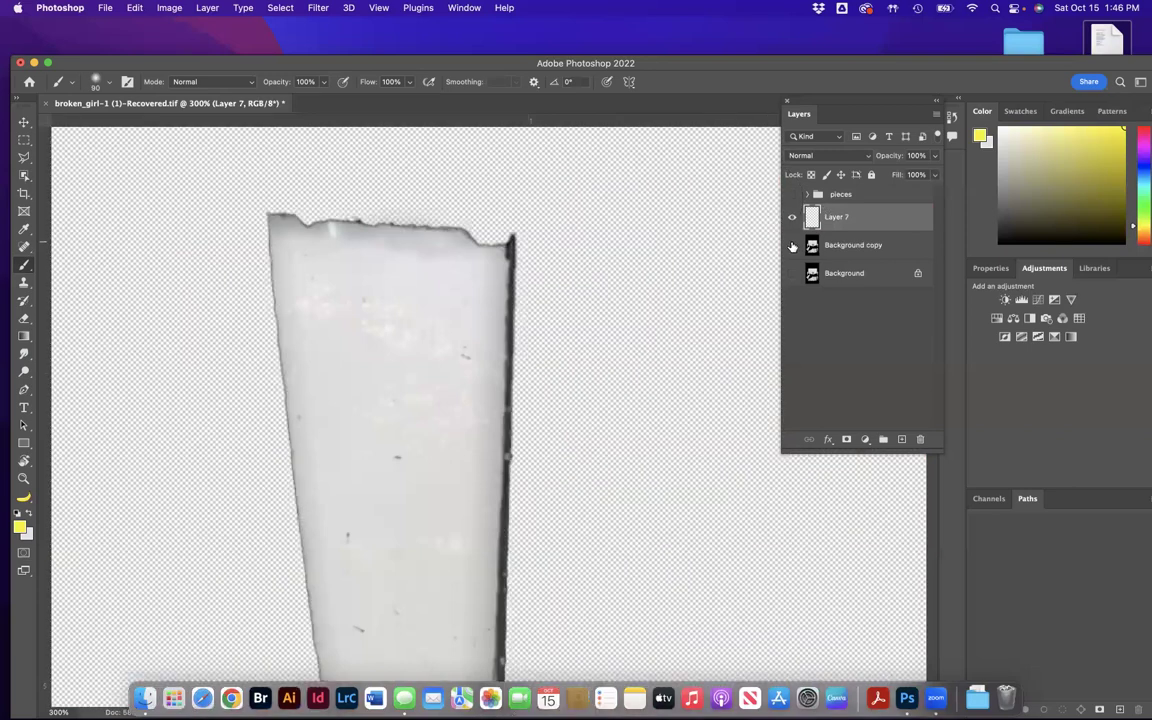
click(792, 245)
click(792, 217)
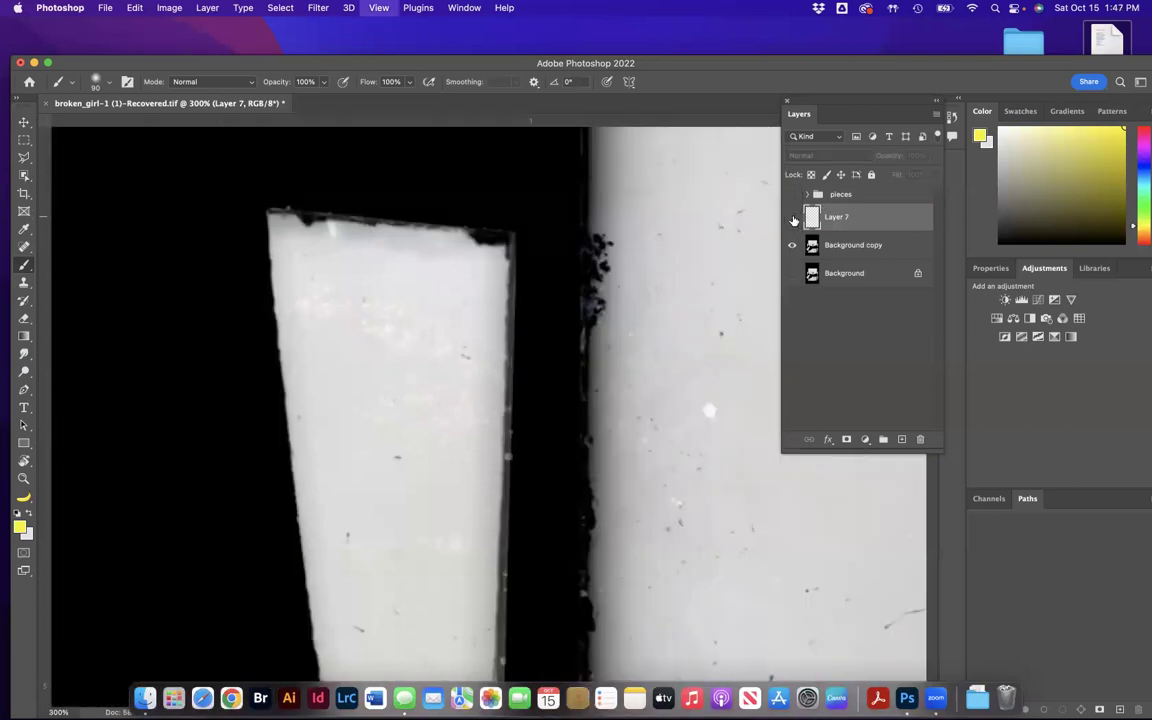
Zoom out to 66.7%, try selecting the triangular shard, then delete Layer 7.
key(super+1)
key(super+minus)
scroll(656, 309, down, 10)
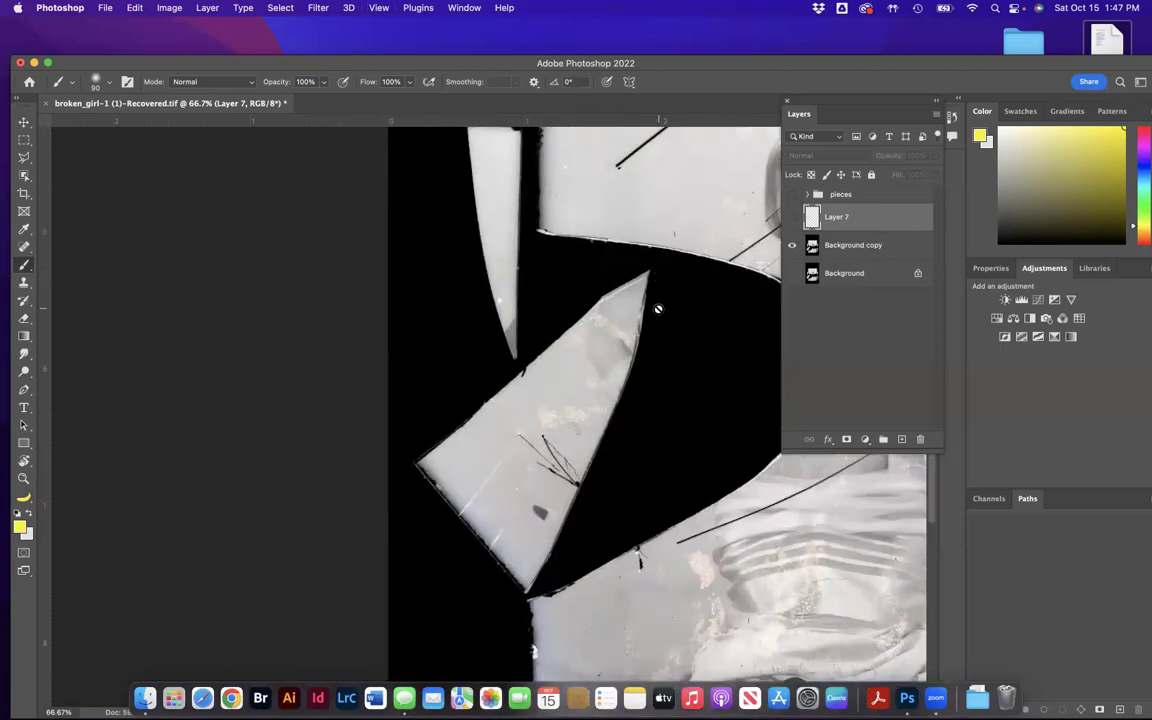
click(24, 174)
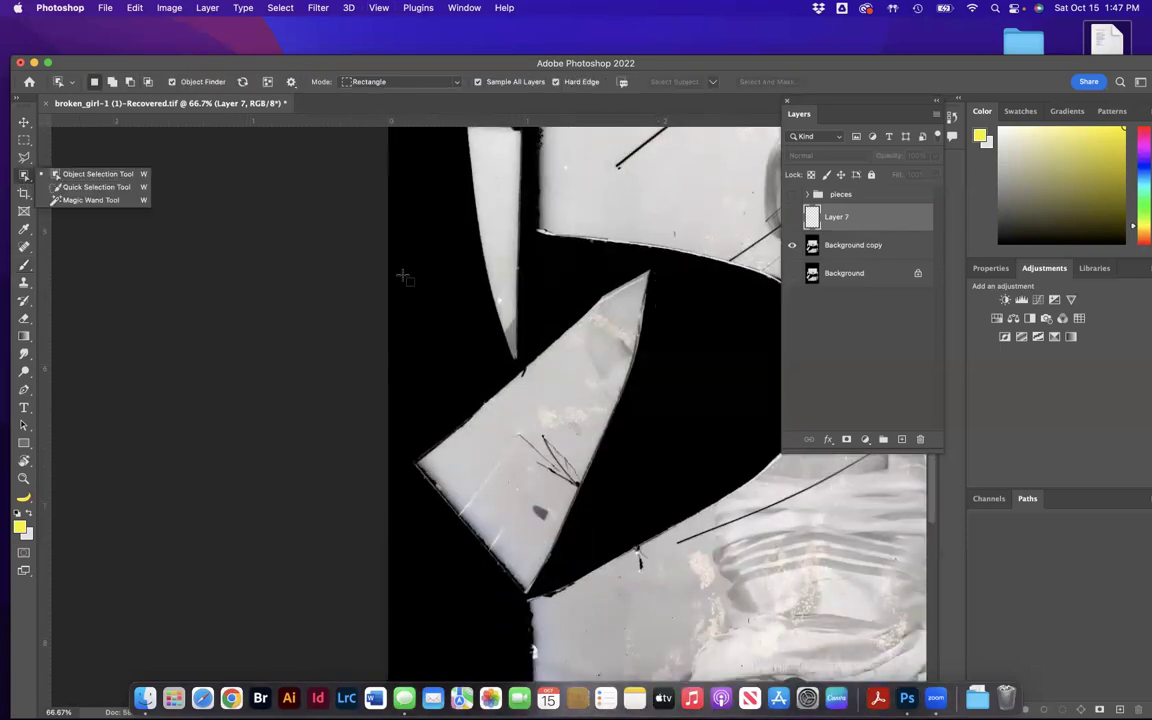
scroll(500, 345, down, 3)
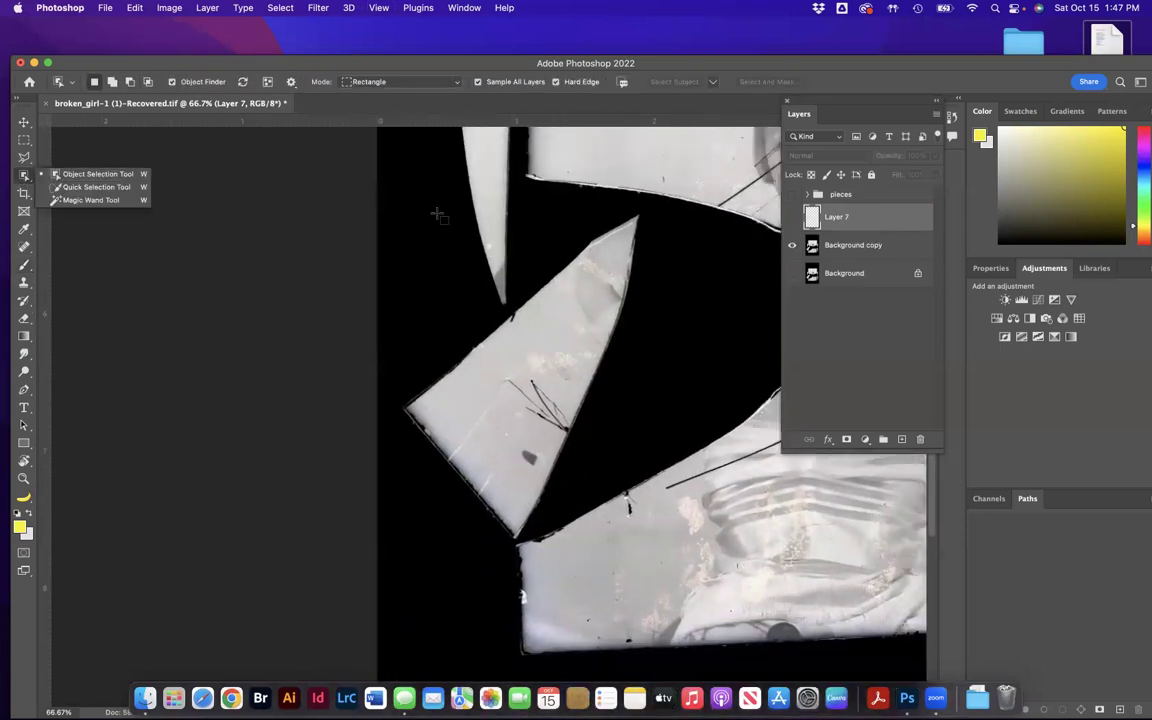
drag(384, 202, 652, 549)
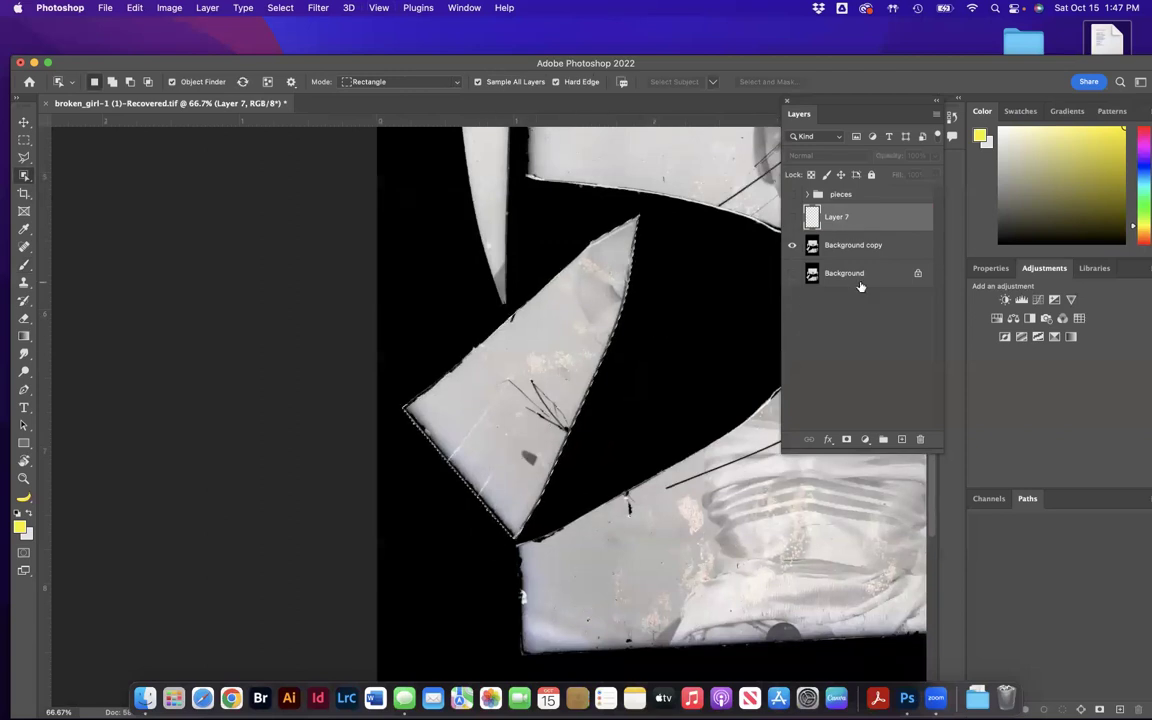
click(856, 246)
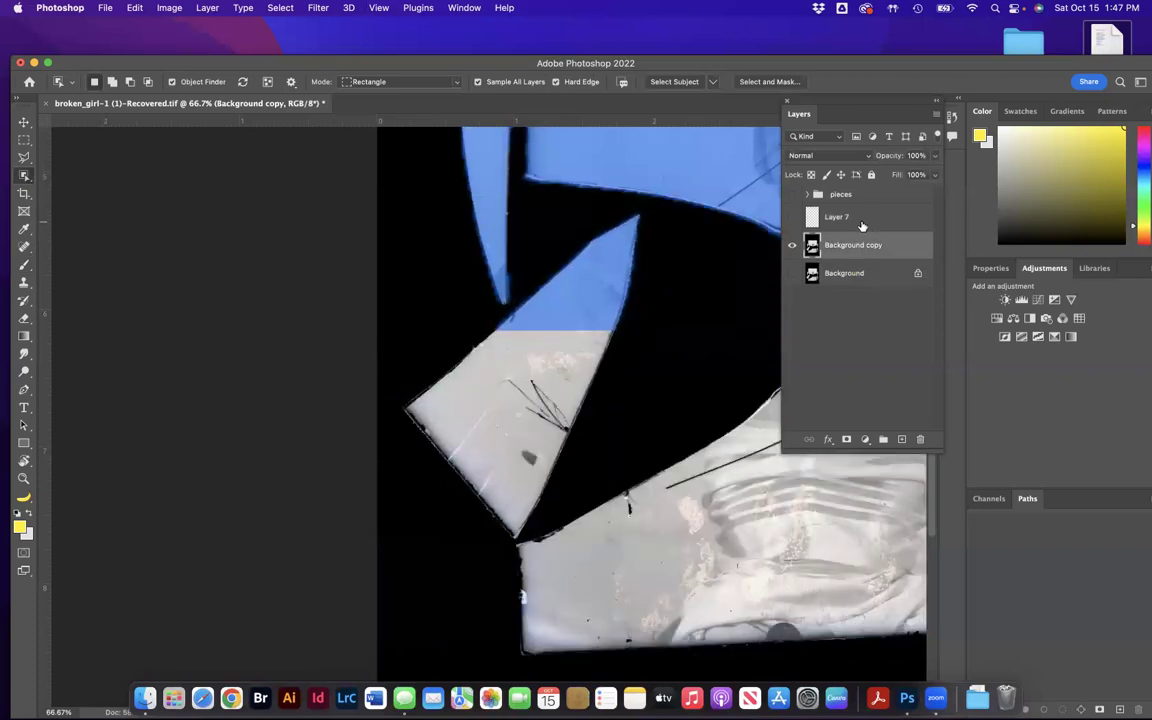
click(863, 226)
key(Delete)
Show the pieces group with Background copy hidden, zoom in, and pick the Move tool.
click(792, 194)
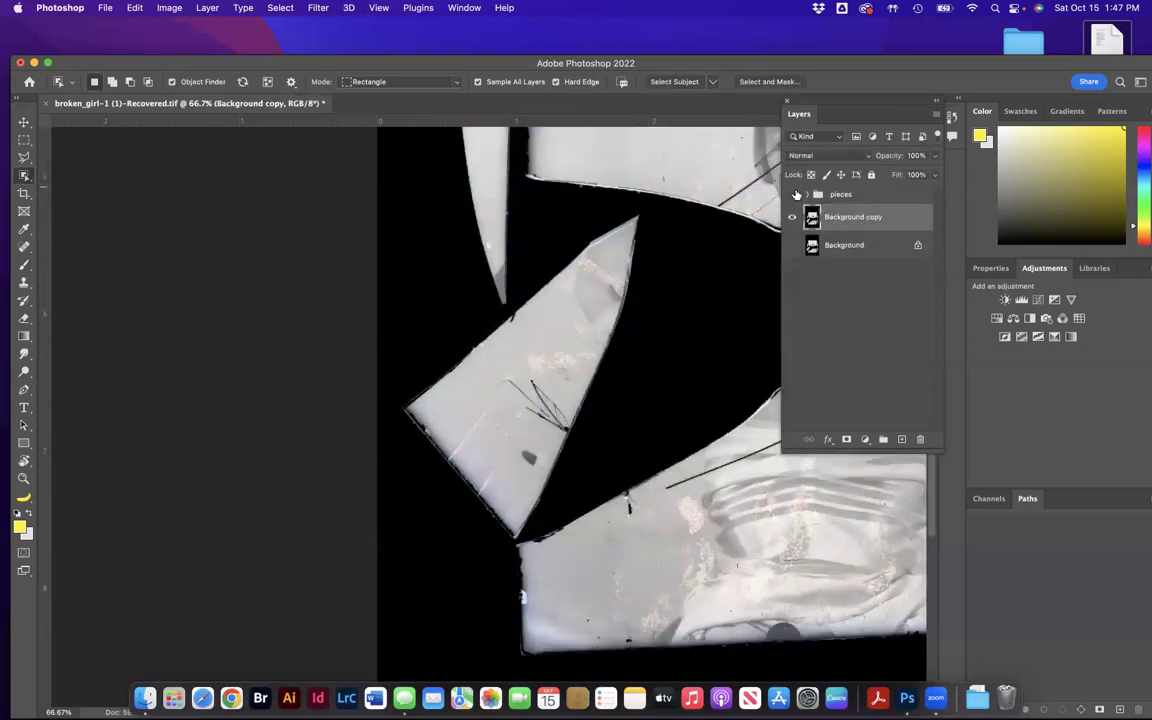
key(super+minus)
key(super+minus)
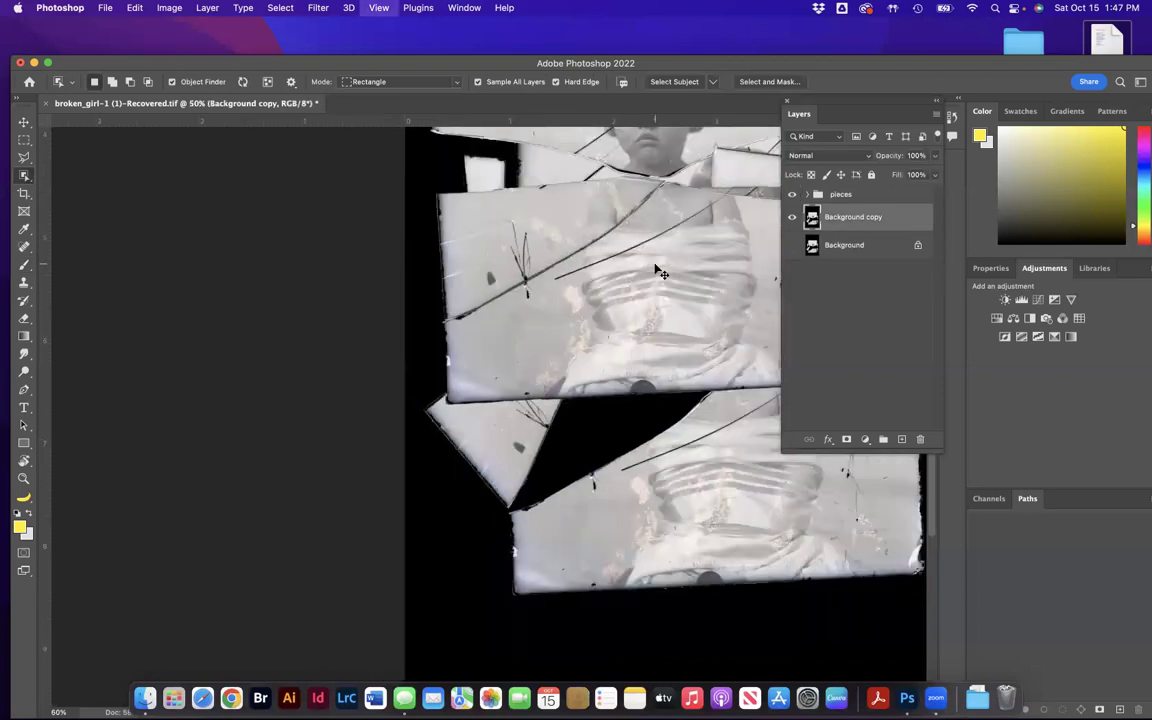
scroll(607, 240, right, 5)
scroll(607, 240, up, 3)
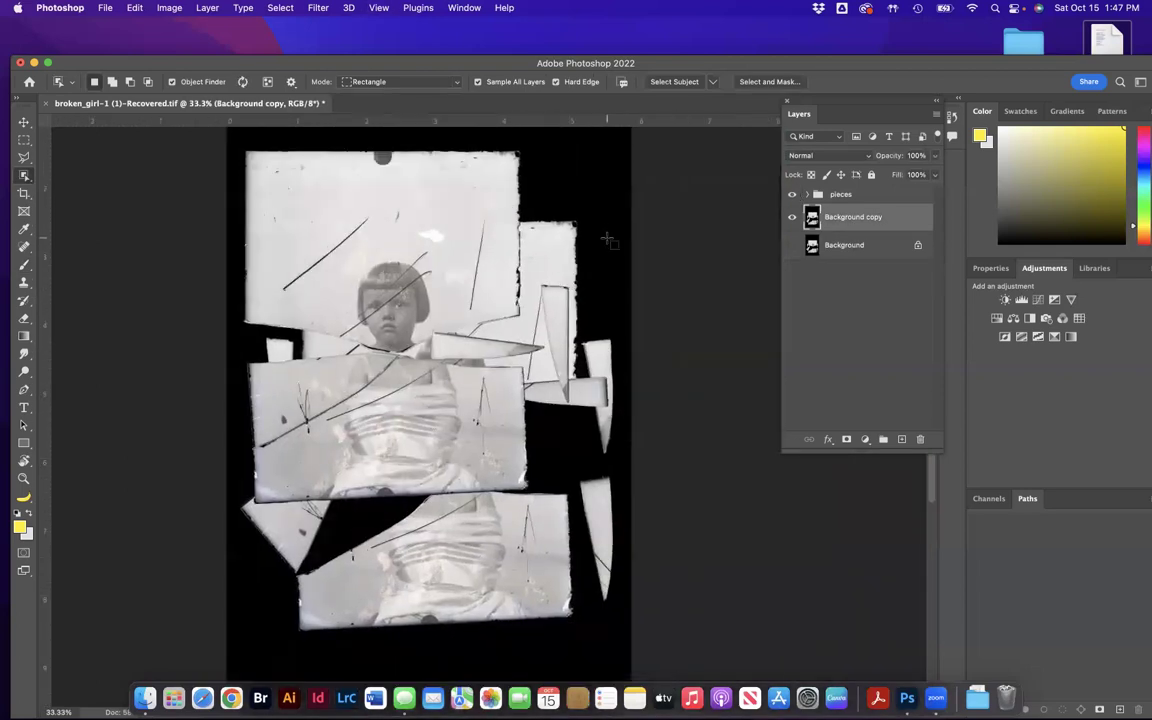
click(793, 195)
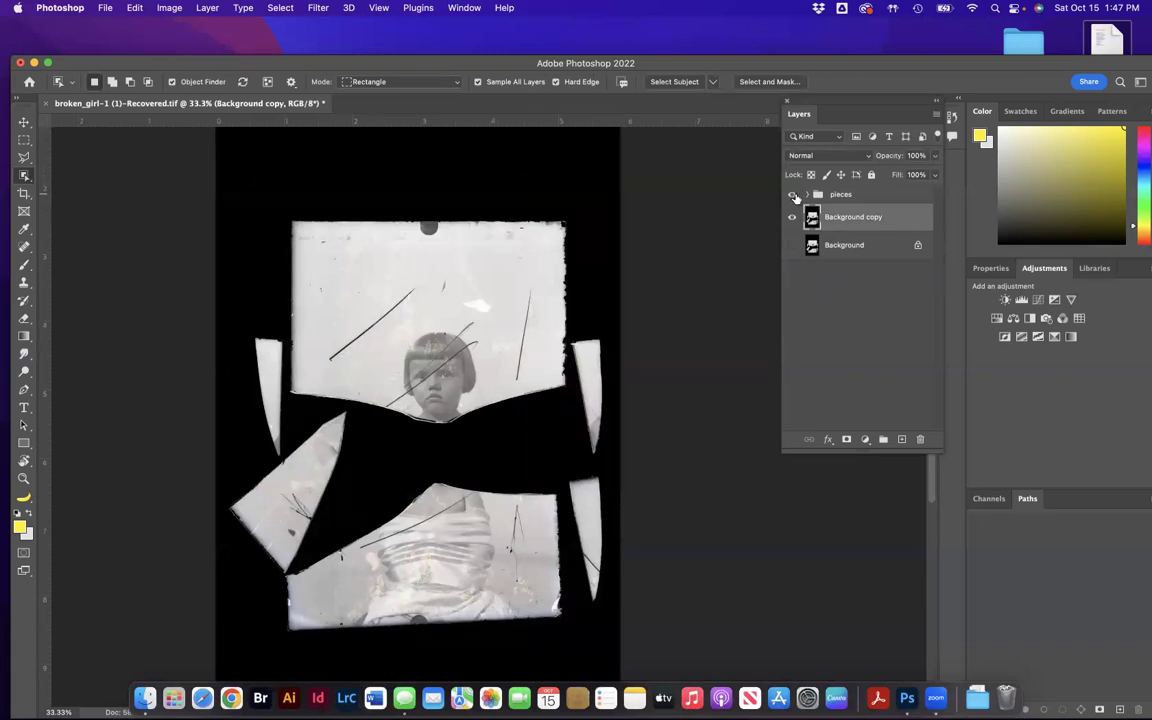
click(792, 194)
click(793, 218)
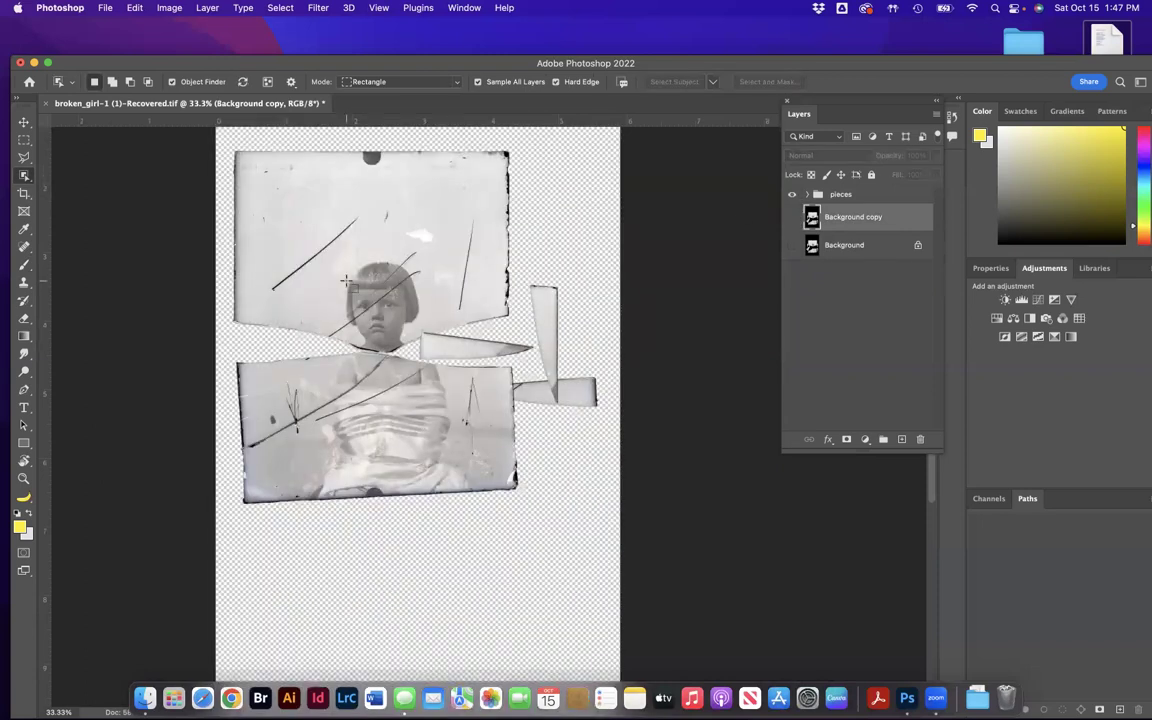
key(super+plus)
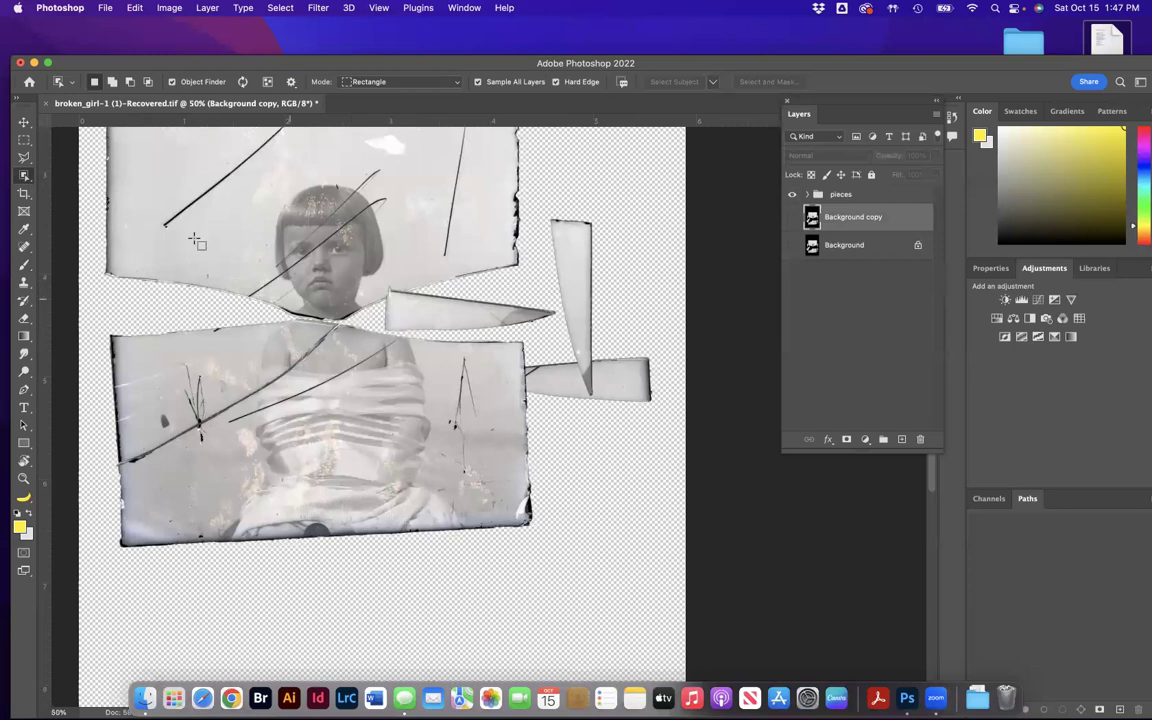
click(24, 122)
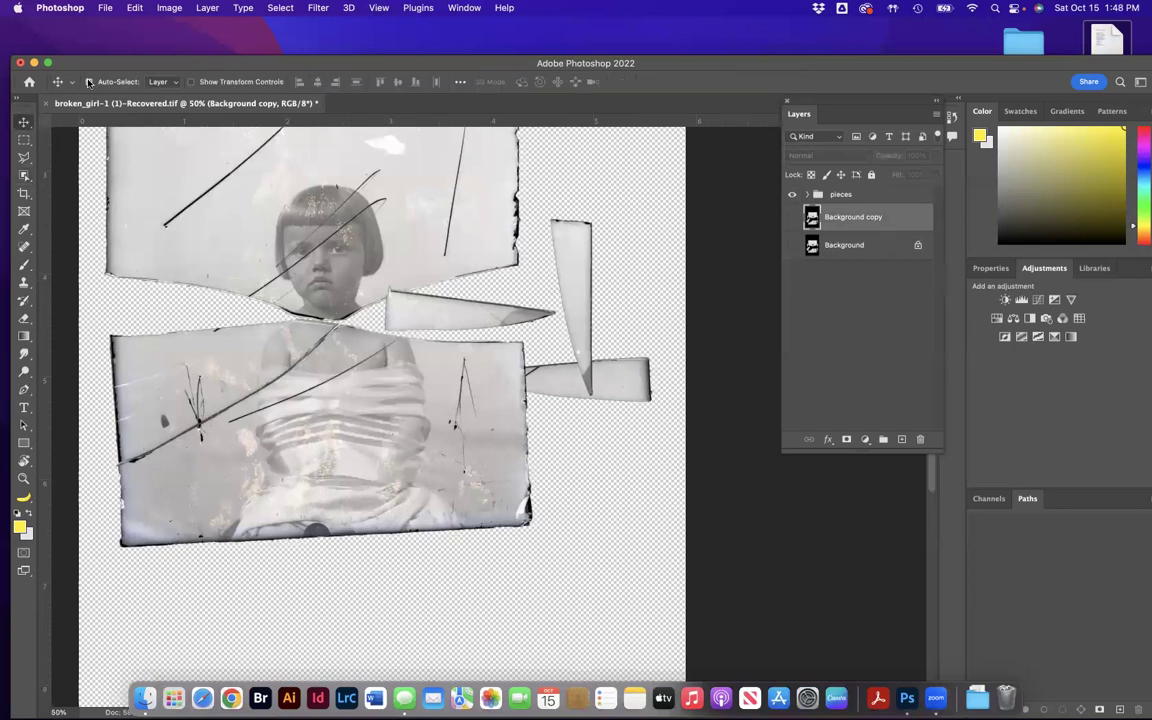
Flip the thin shard vertically, rotate it roughly upside down, and slide it left into the gap.
drag(167, 68, 158, 40)
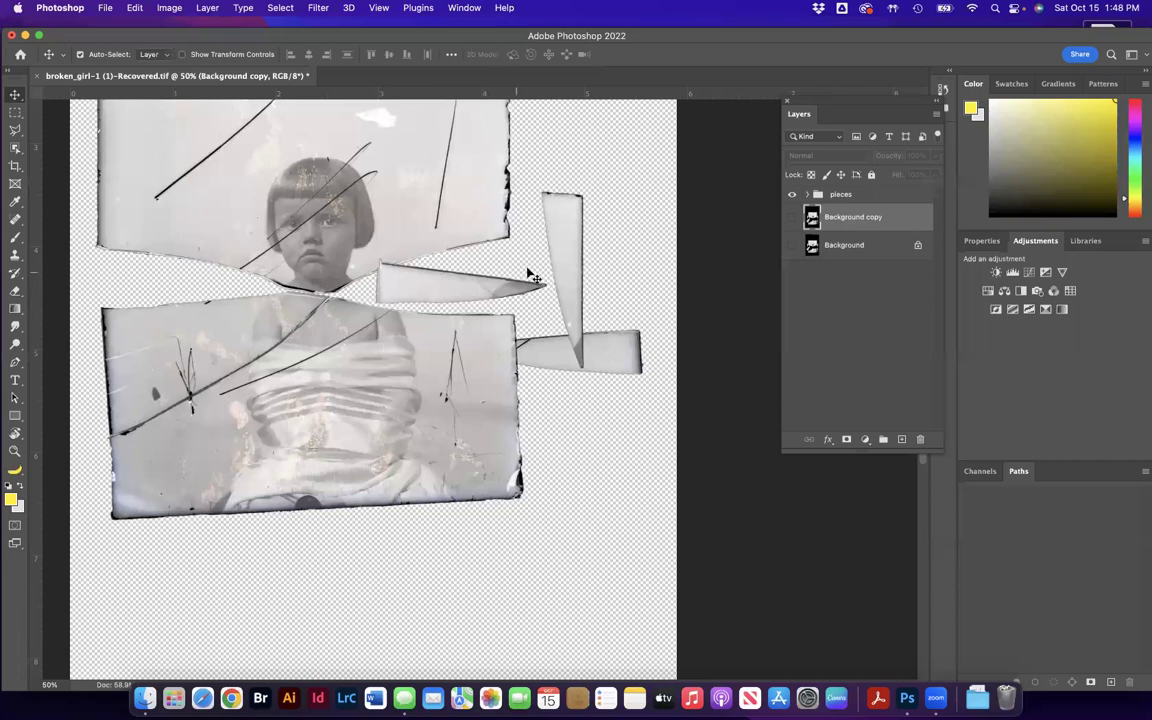
drag(433, 287, 440, 290)
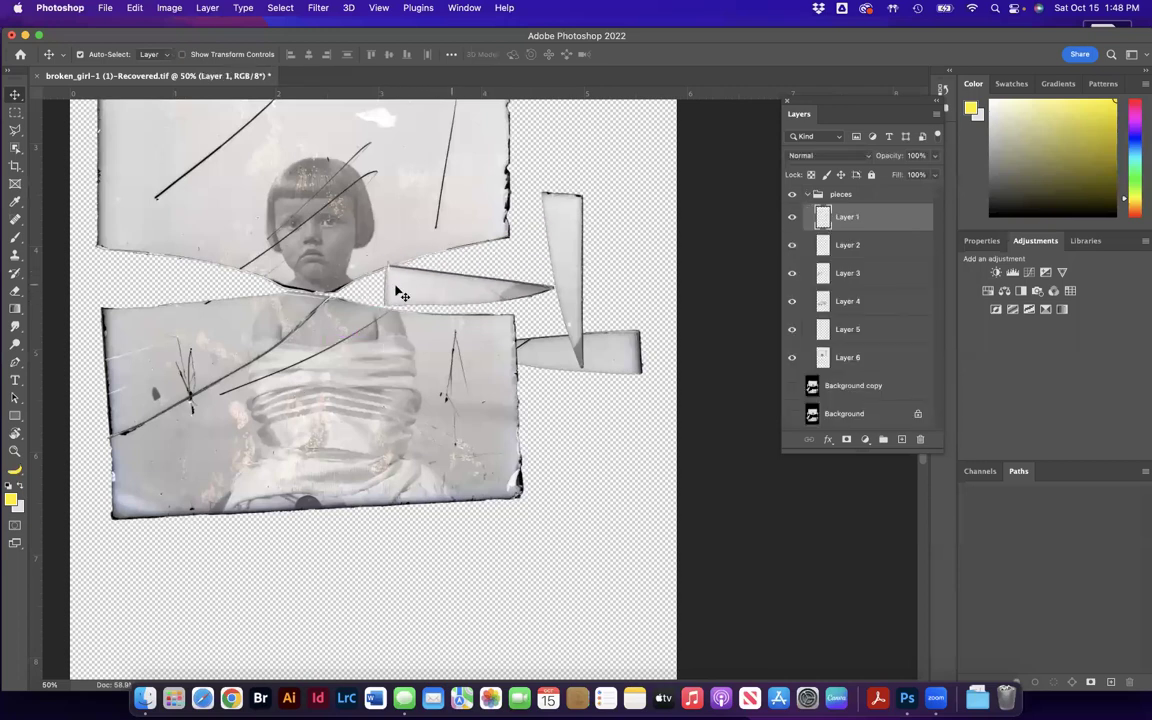
click(135, 9)
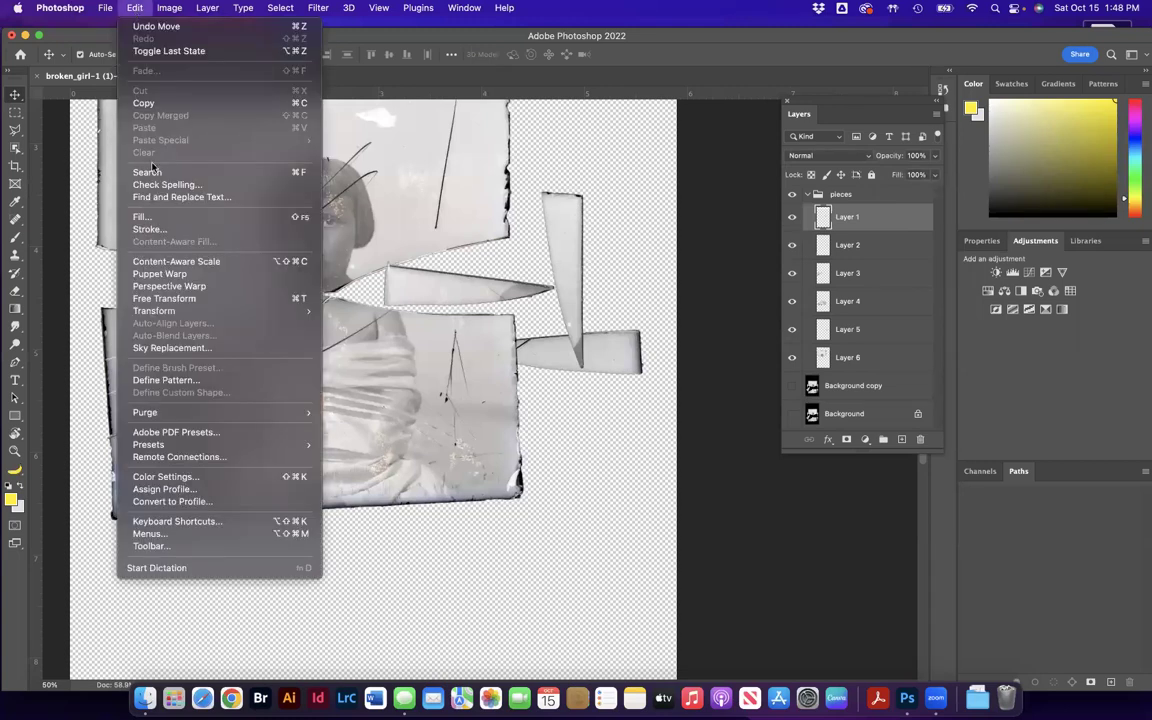
mouse_move(160, 313)
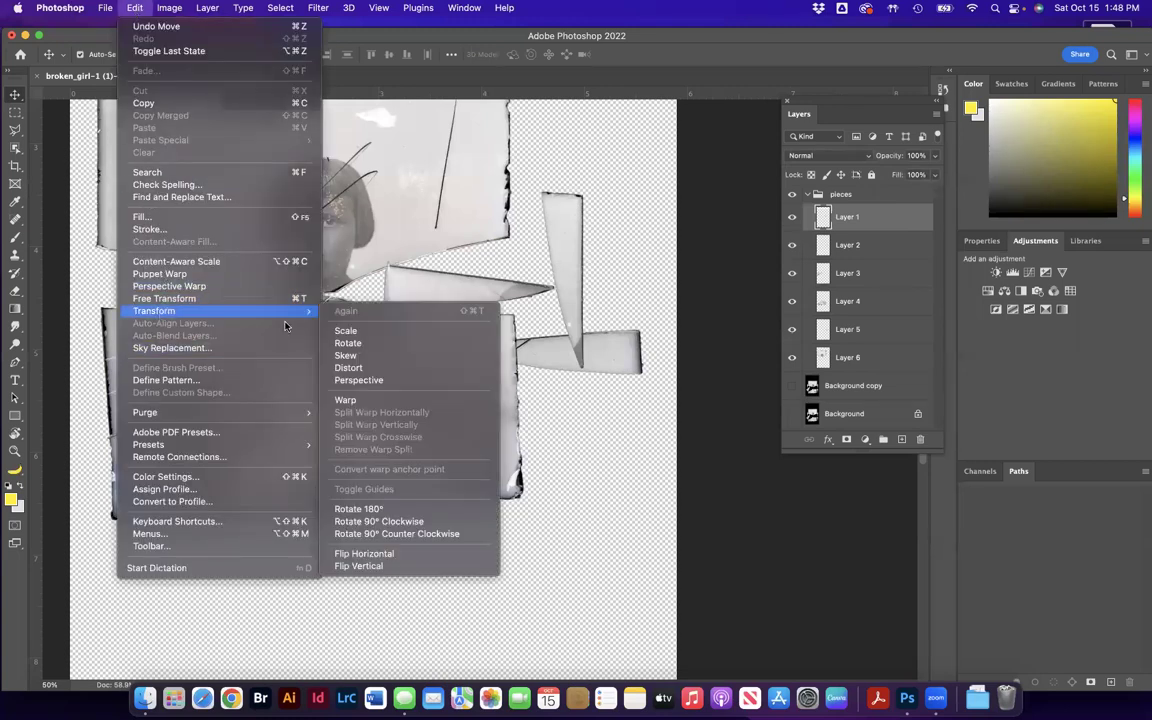
click(352, 567)
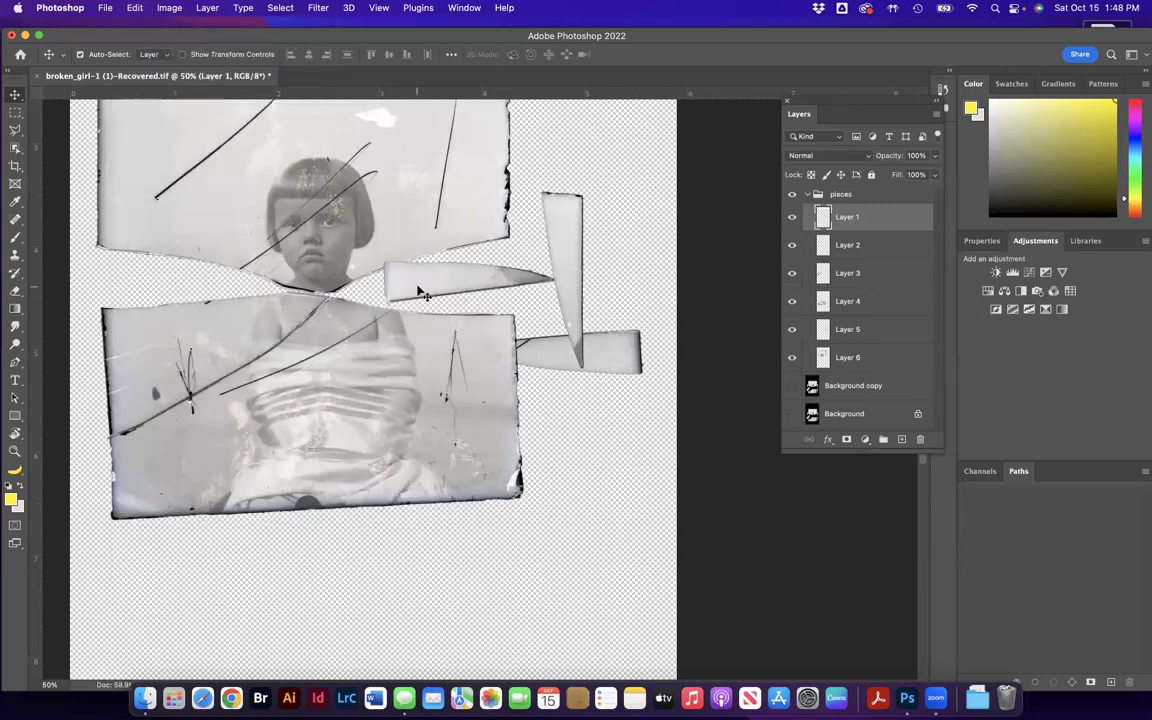
key(super+t)
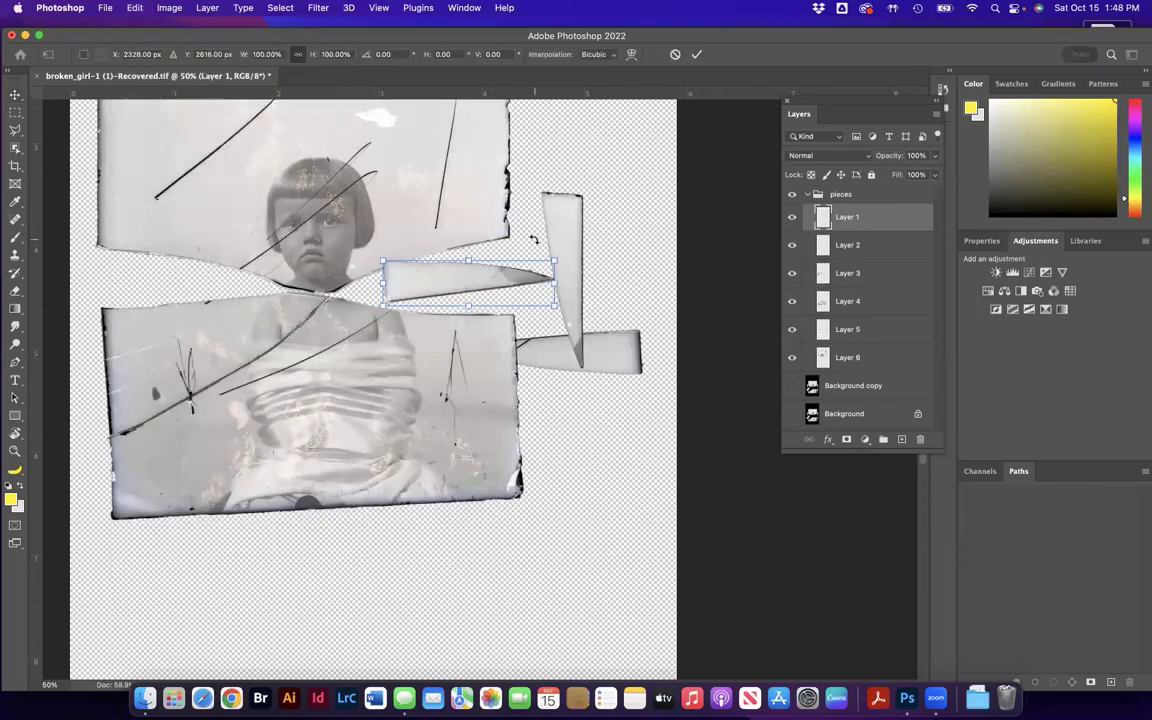
drag(534, 239, 366, 361)
key(Return)
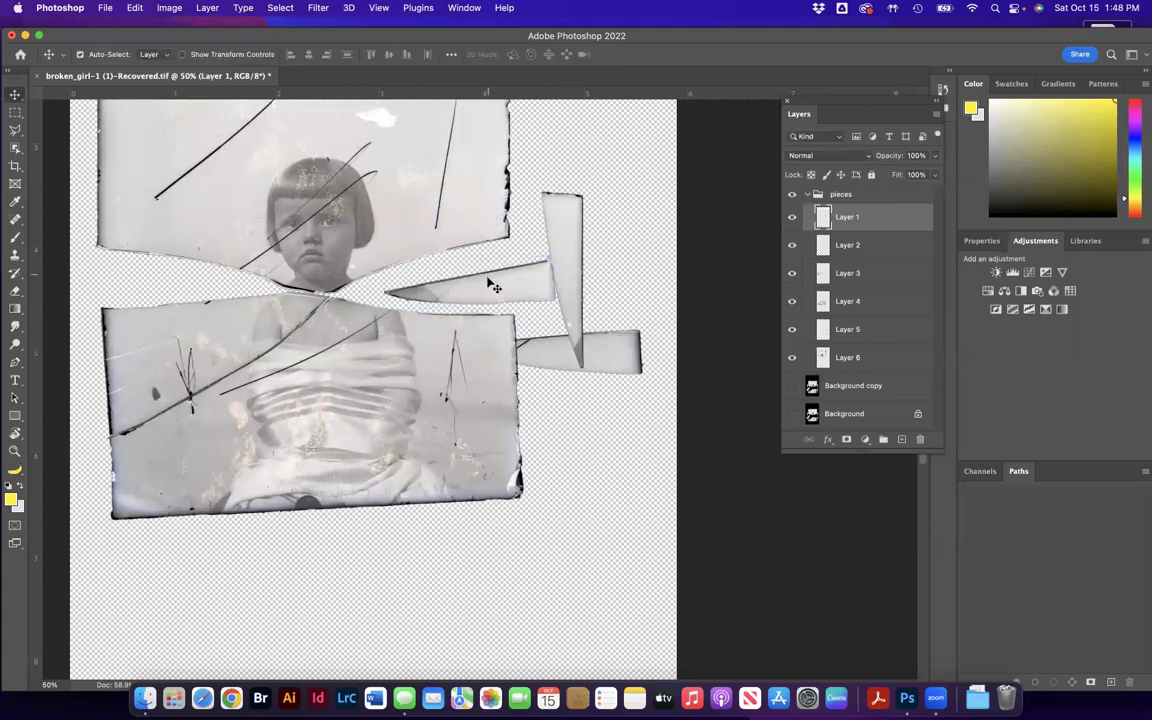
drag(490, 287, 449, 289)
Tilt the thin shard slightly to match the crack and nudge the face piece closer.
key(super+equal)
key(super+equal)
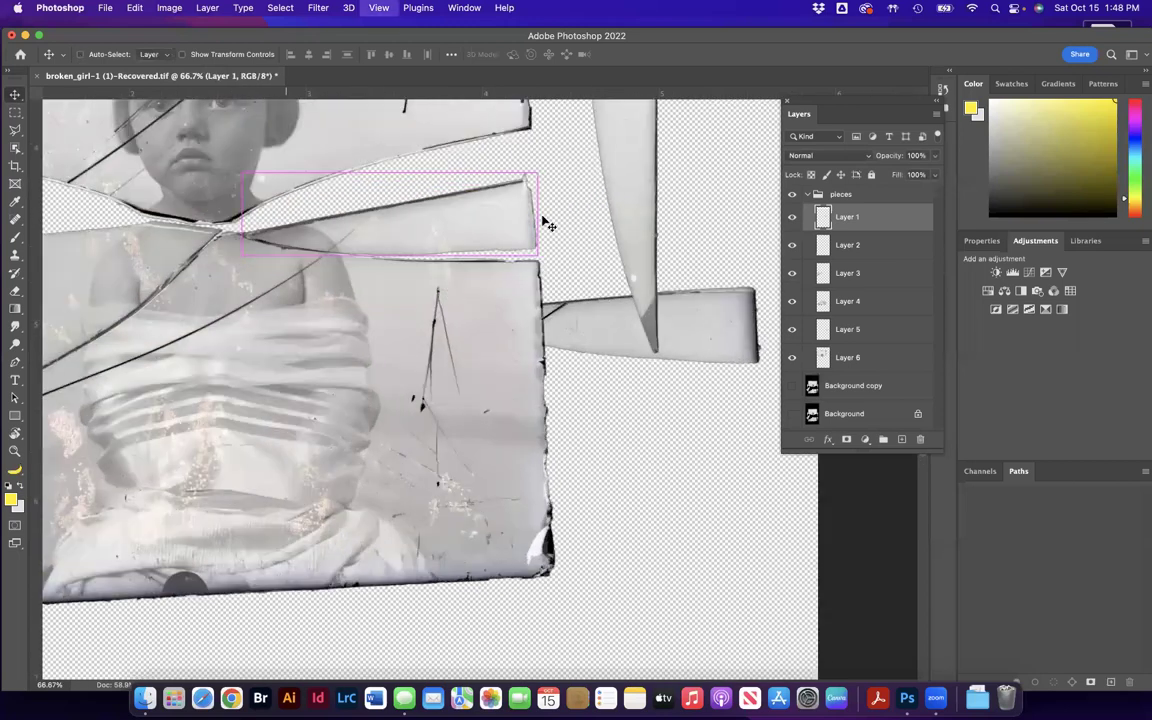
key(super+t)
drag(563, 137, 562, 137)
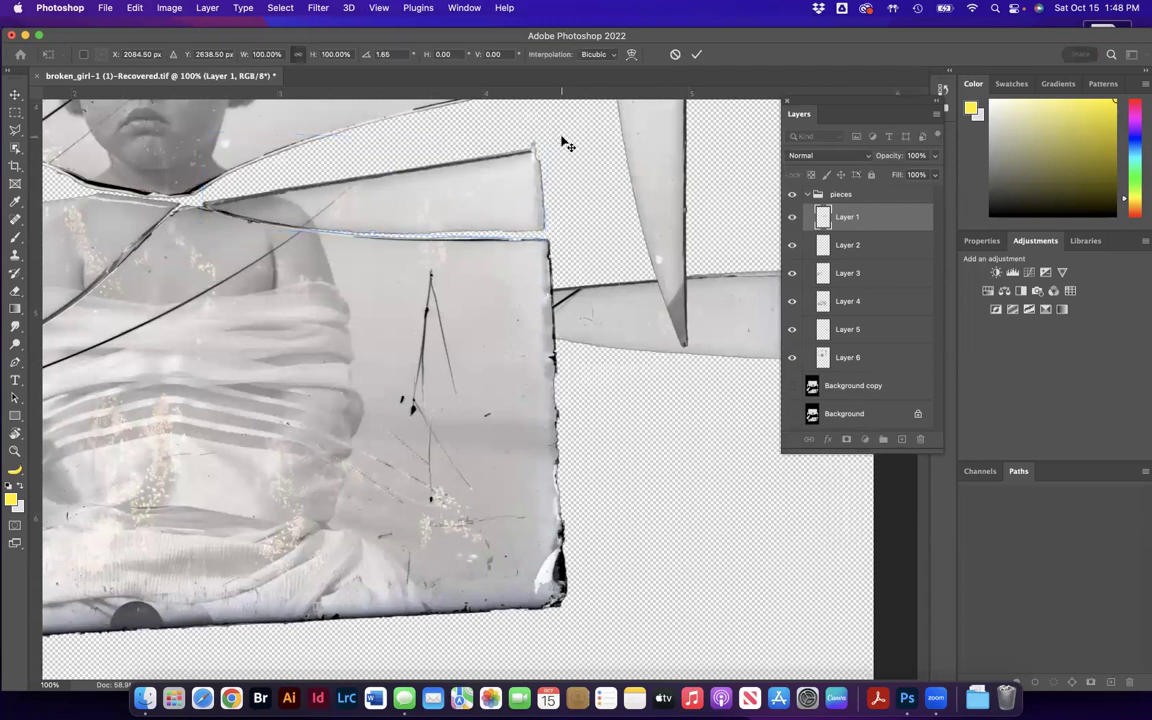
key(Return)
mouse_move(530, 190)
mouse_down()
mouse_move(524, 167)
mouse_move(528, 187)
mouse_up()
scroll(548, 160, up, 5)
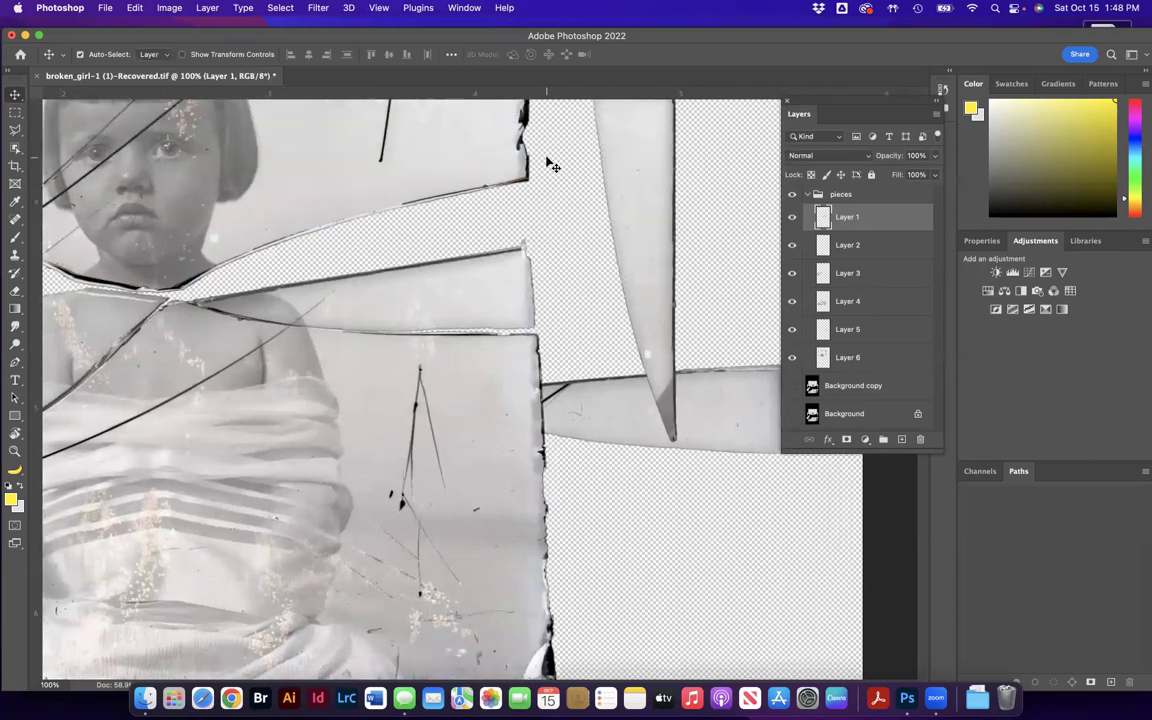
drag(213, 232, 212, 245)
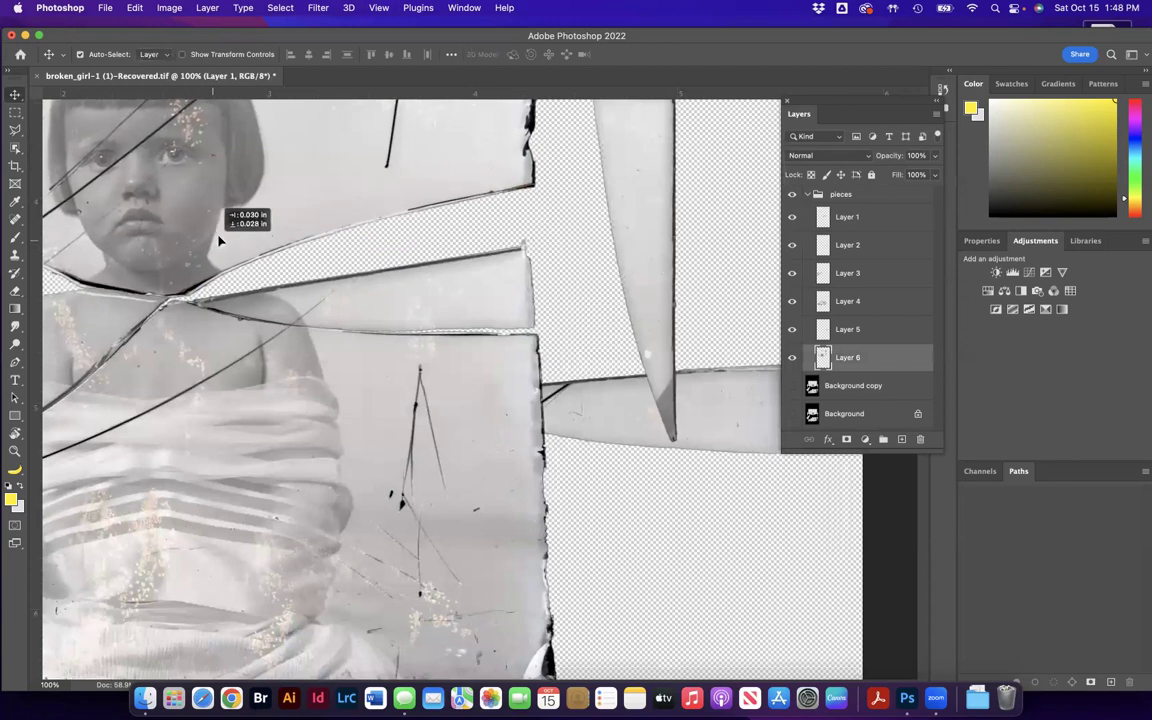
drag(220, 240, 225, 251)
Rotate the vertical Layer 2 shard to horizontal, flip it vertically, and move it up.
click(634, 290)
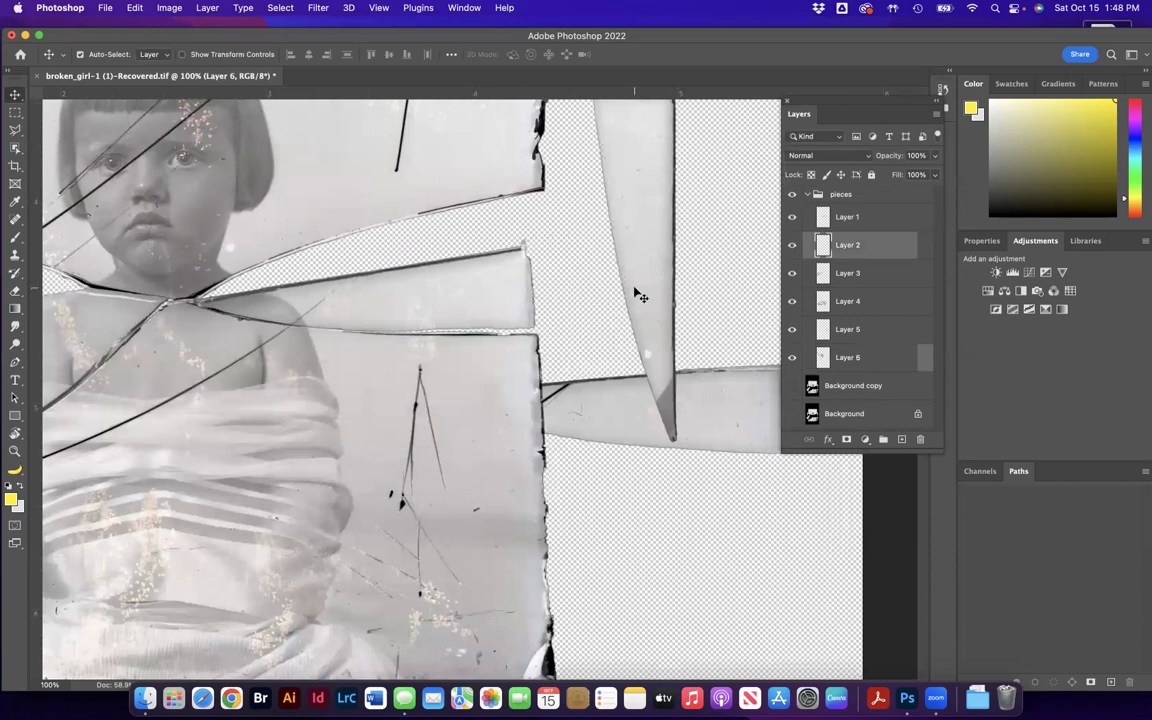
key(super+minus)
key(super+minus)
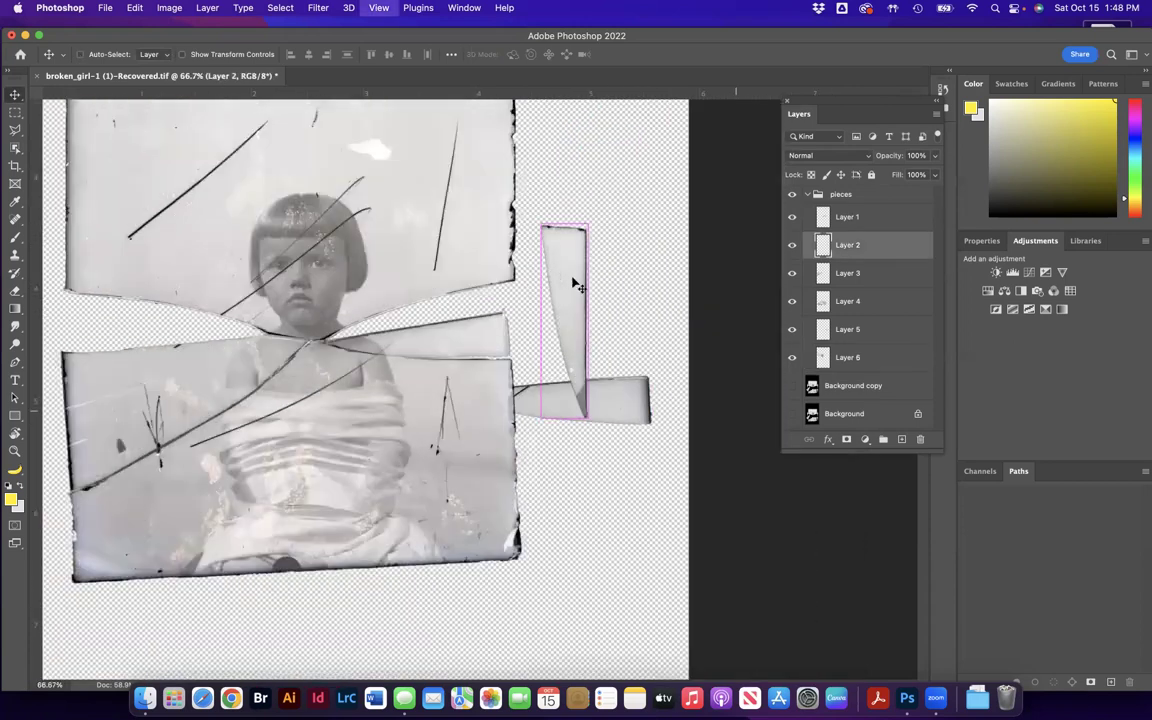
key(super+t)
drag(535, 228, 129, 323)
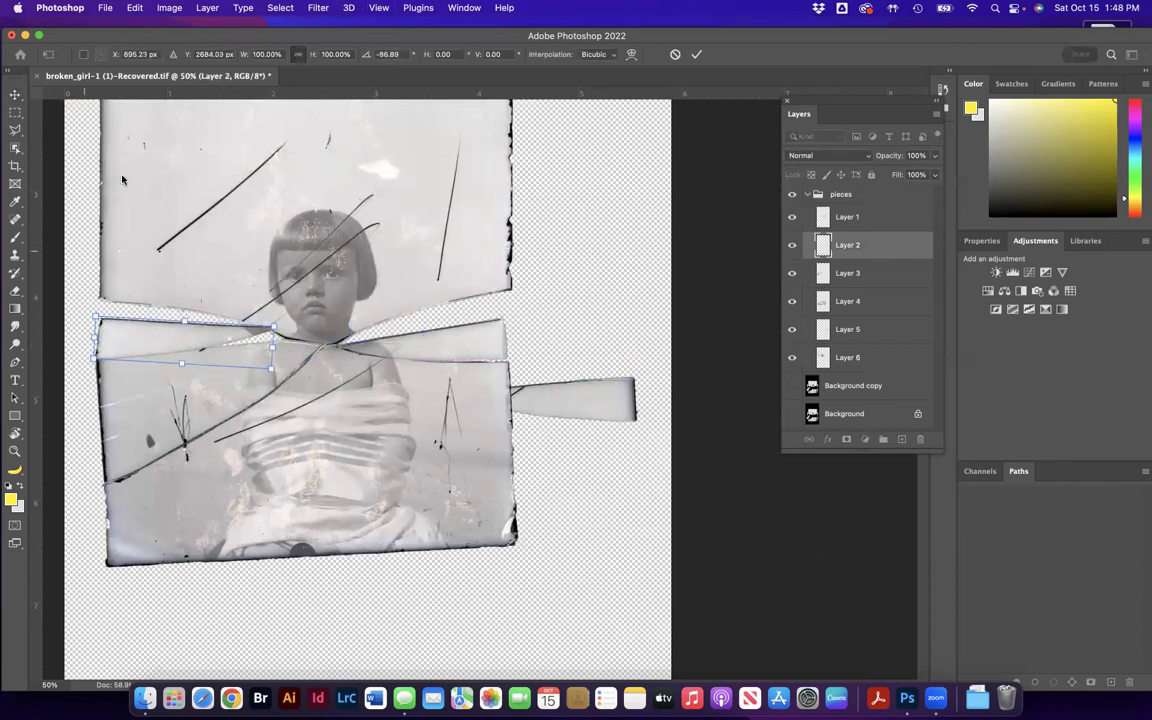
click(137, 8)
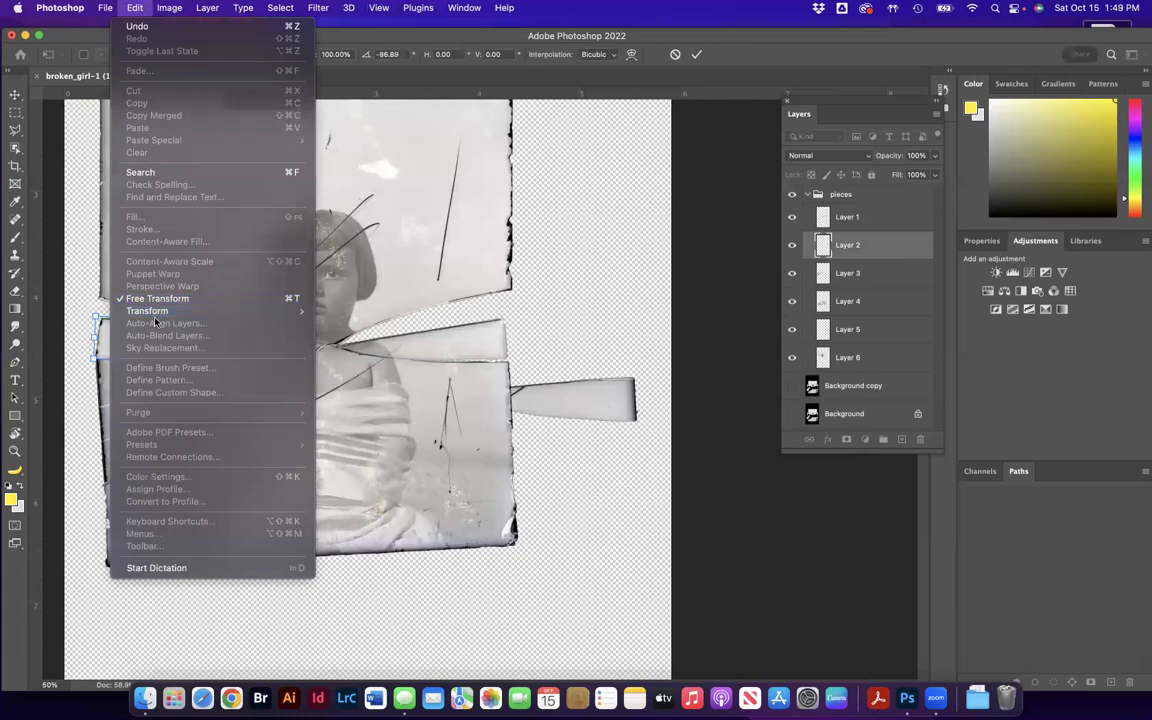
mouse_move(160, 311)
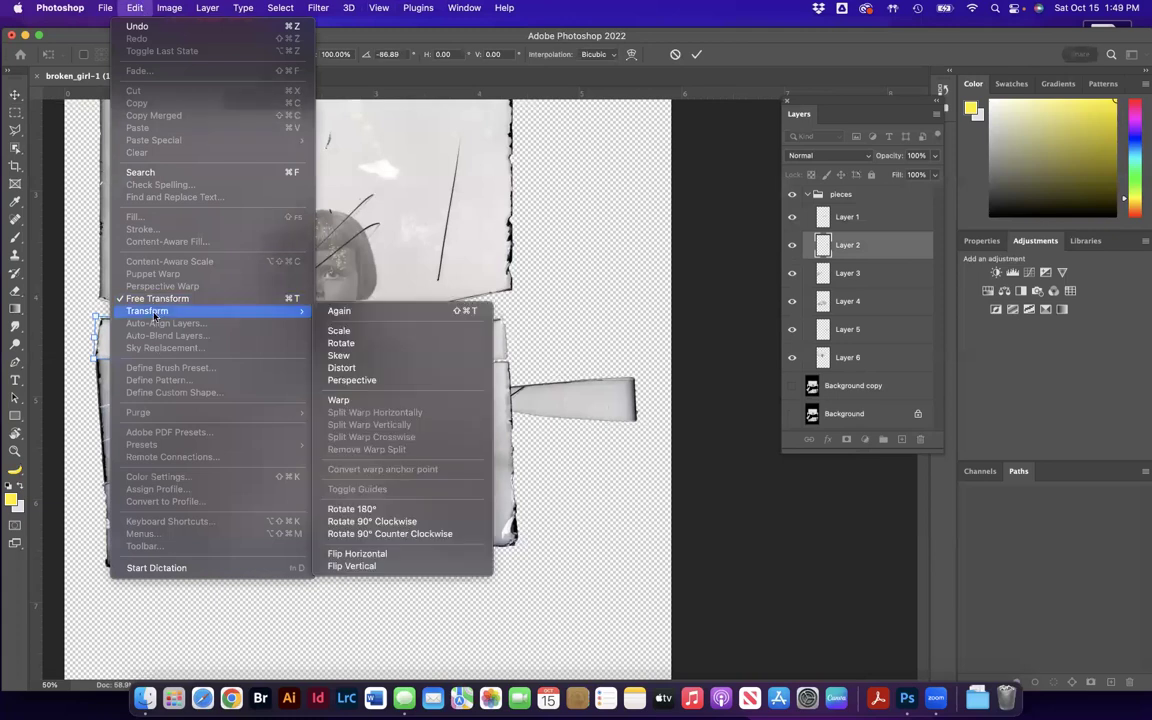
click(378, 566)
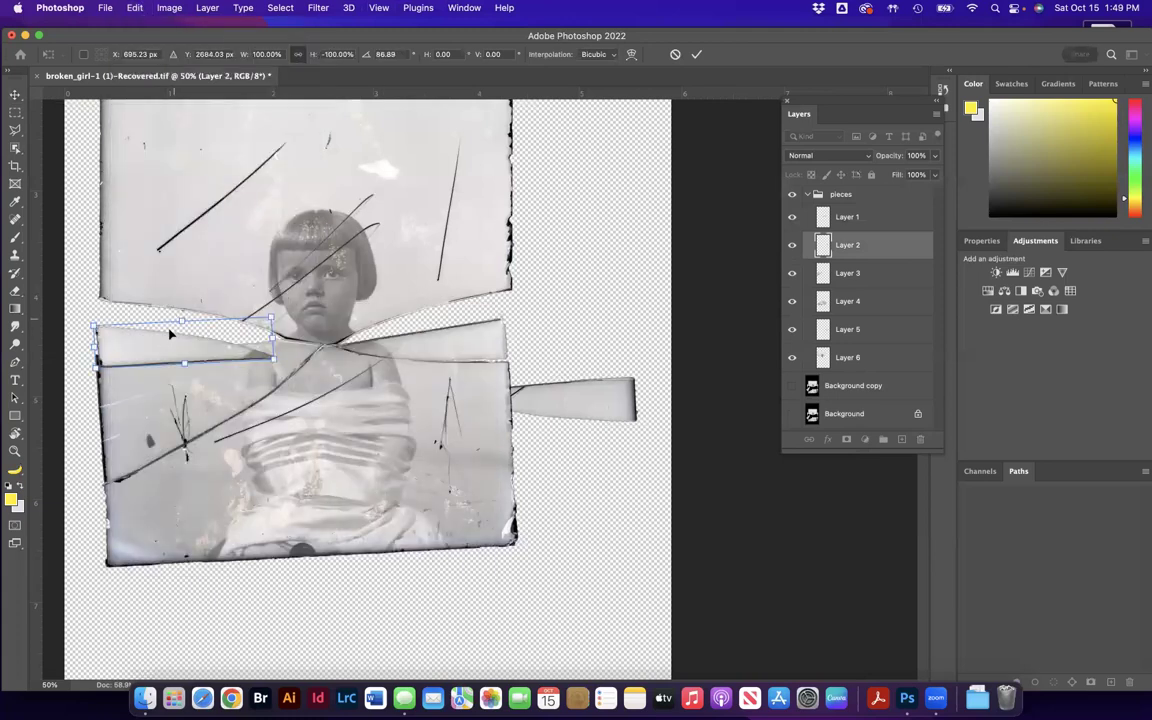
drag(163, 341, 165, 322)
Flip the Layer 2 shard horizontally, then rotate and slide it into the gap by the shoulder.
click(134, 8)
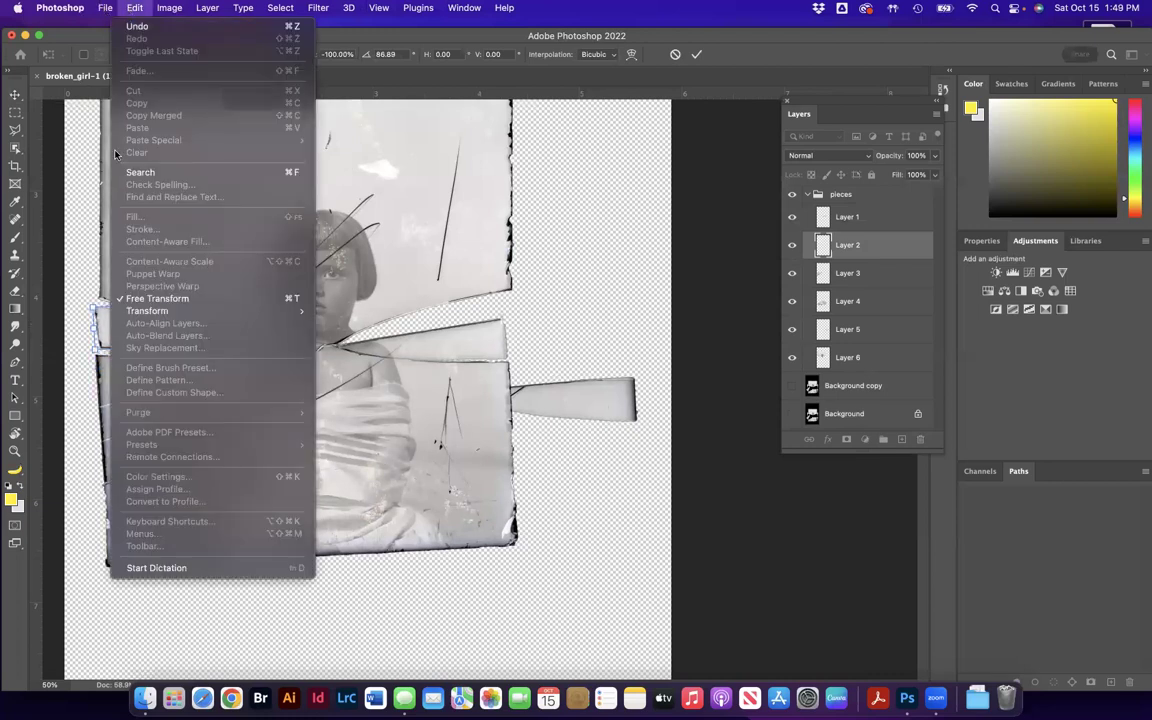
mouse_move(150, 311)
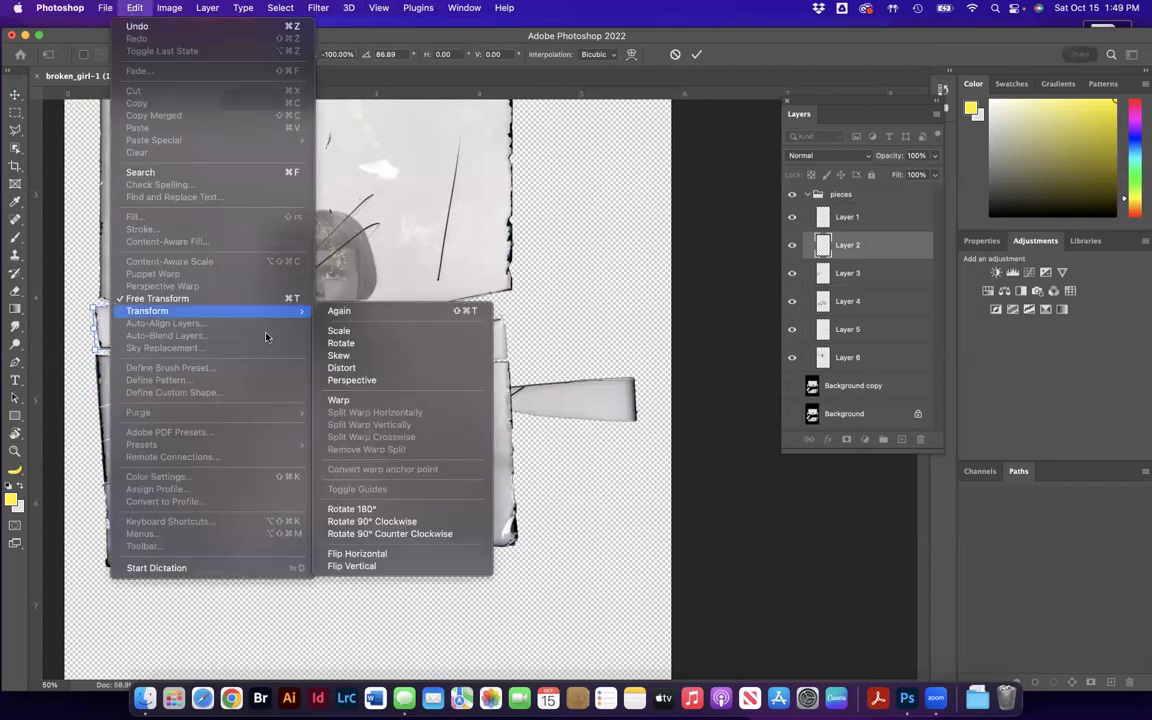
click(345, 553)
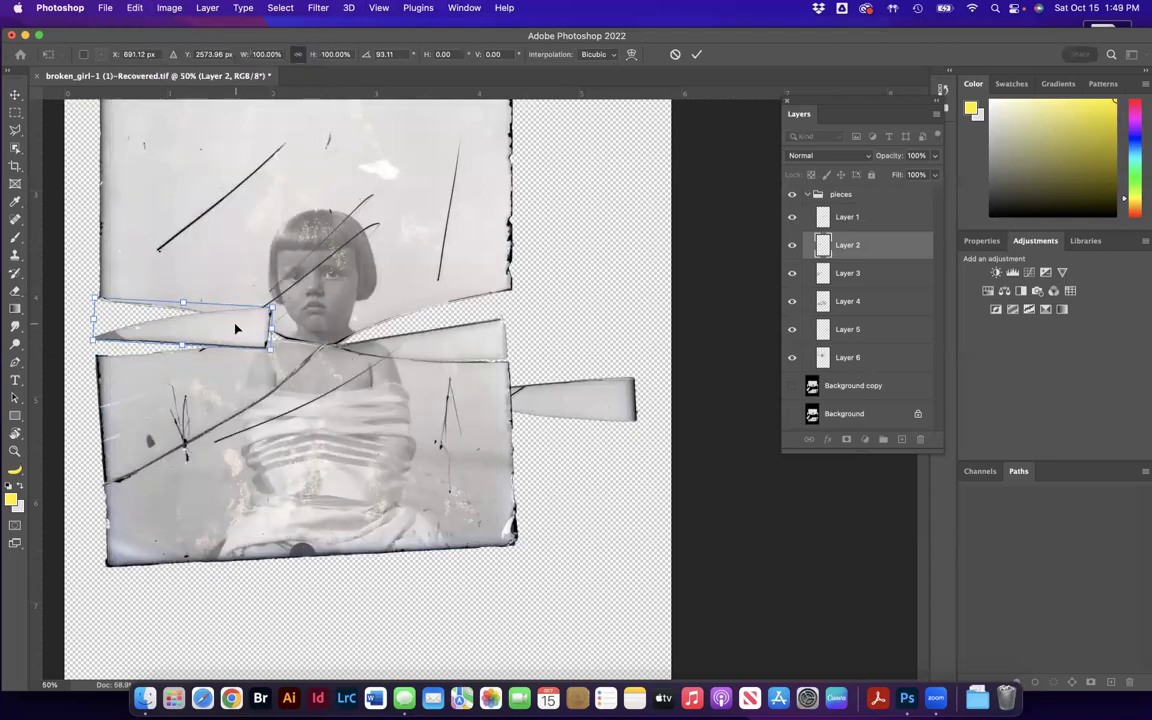
drag(236, 328, 530, 314)
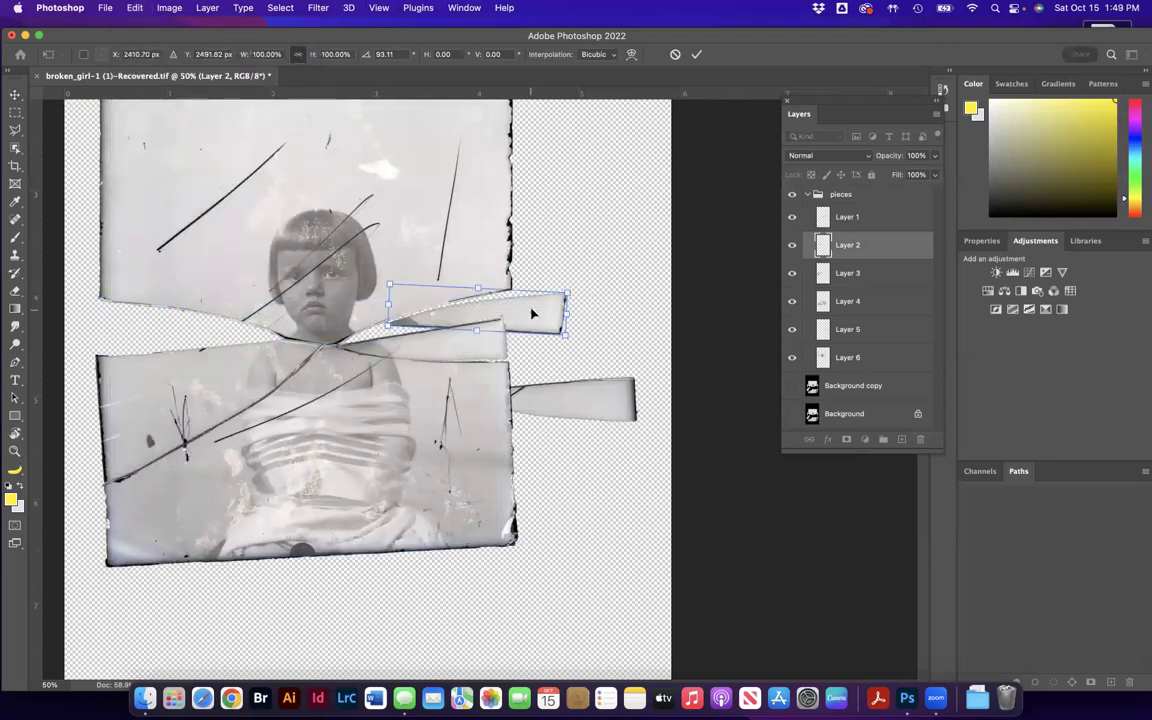
drag(588, 268, 567, 264)
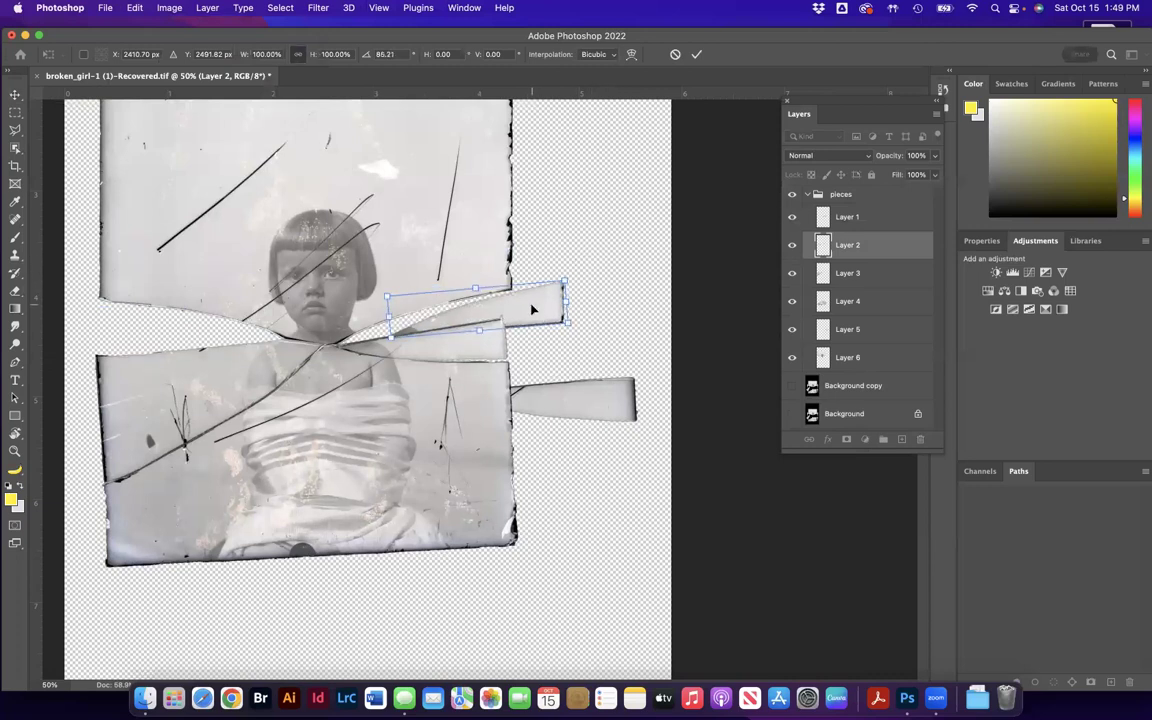
drag(532, 309, 477, 312)
key(super+equal)
key(super+equal)
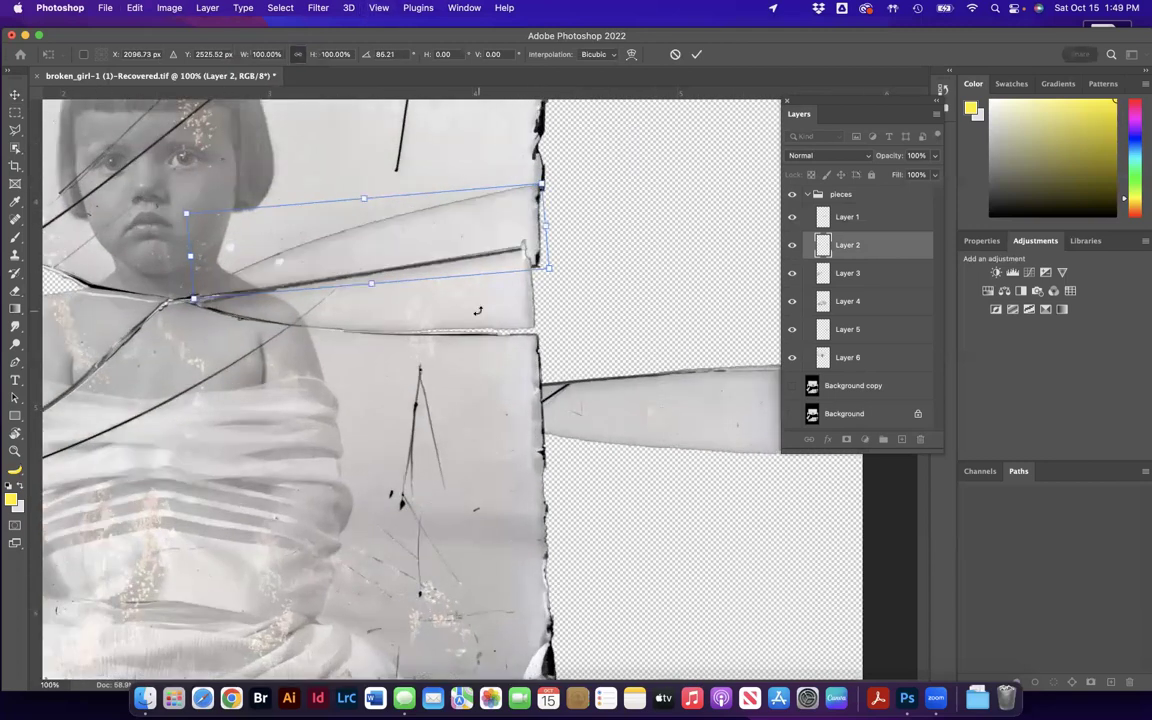
key(Return)
Rotate the lower thin Layer 1 shard about 1° and nudge it slightly right.
click(491, 310)
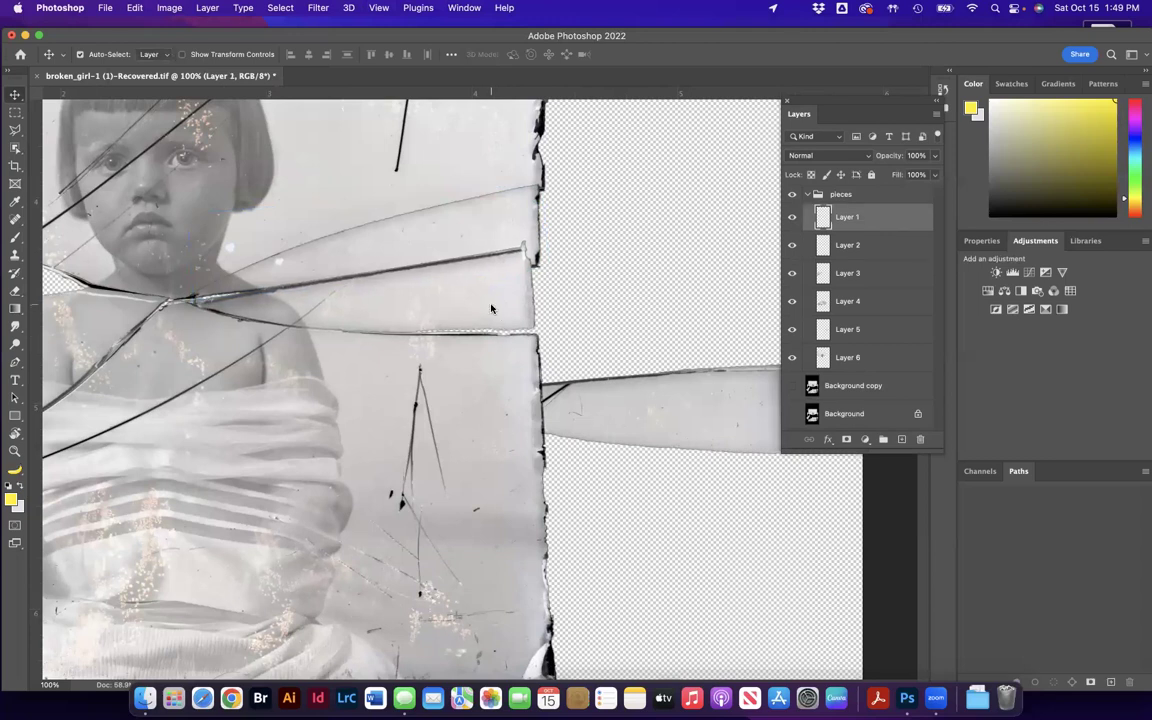
key(super+t)
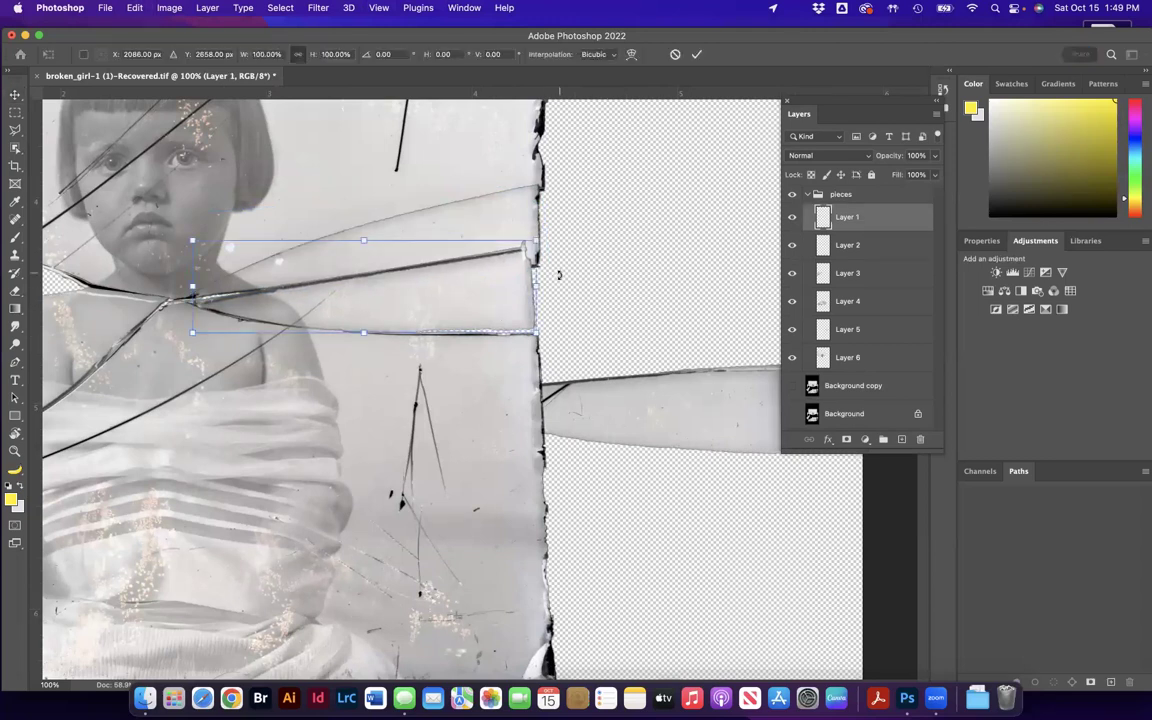
drag(558, 276, 558, 279)
drag(404, 301, 404, 303)
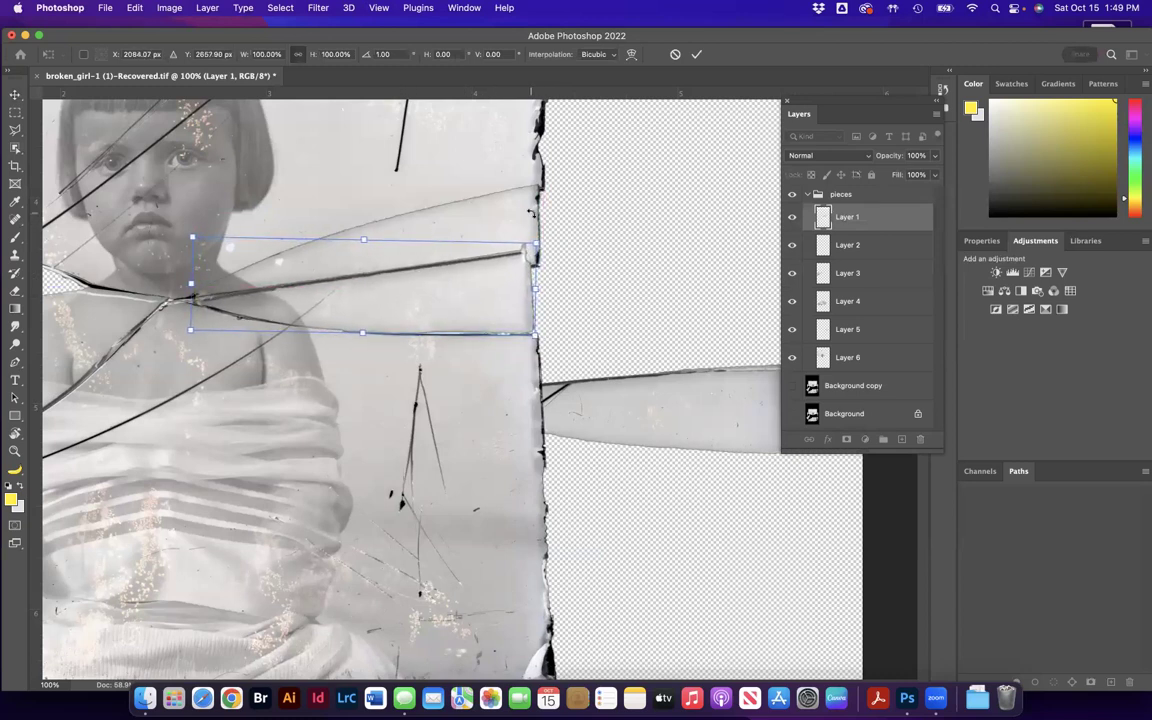
click(15, 94)
Tilt the Layer 6 piece about -1.8° and shift it slightly left.
click(212, 165)
key(super+t)
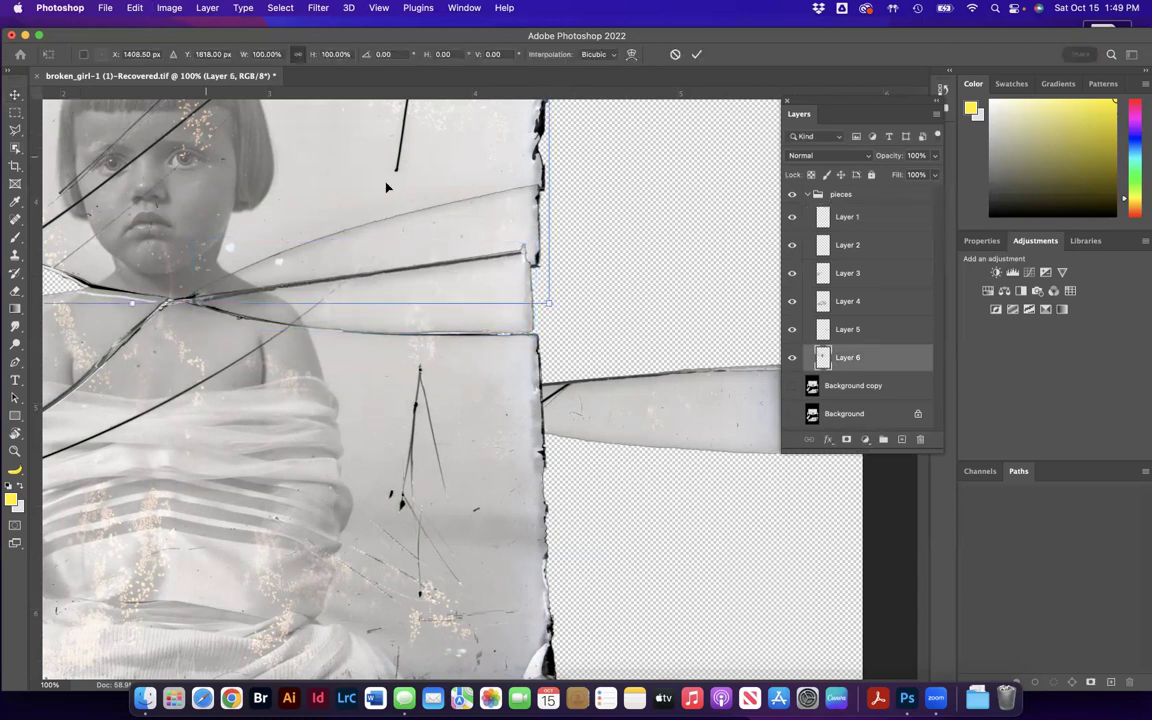
drag(580, 311, 585, 298)
drag(356, 182, 346, 183)
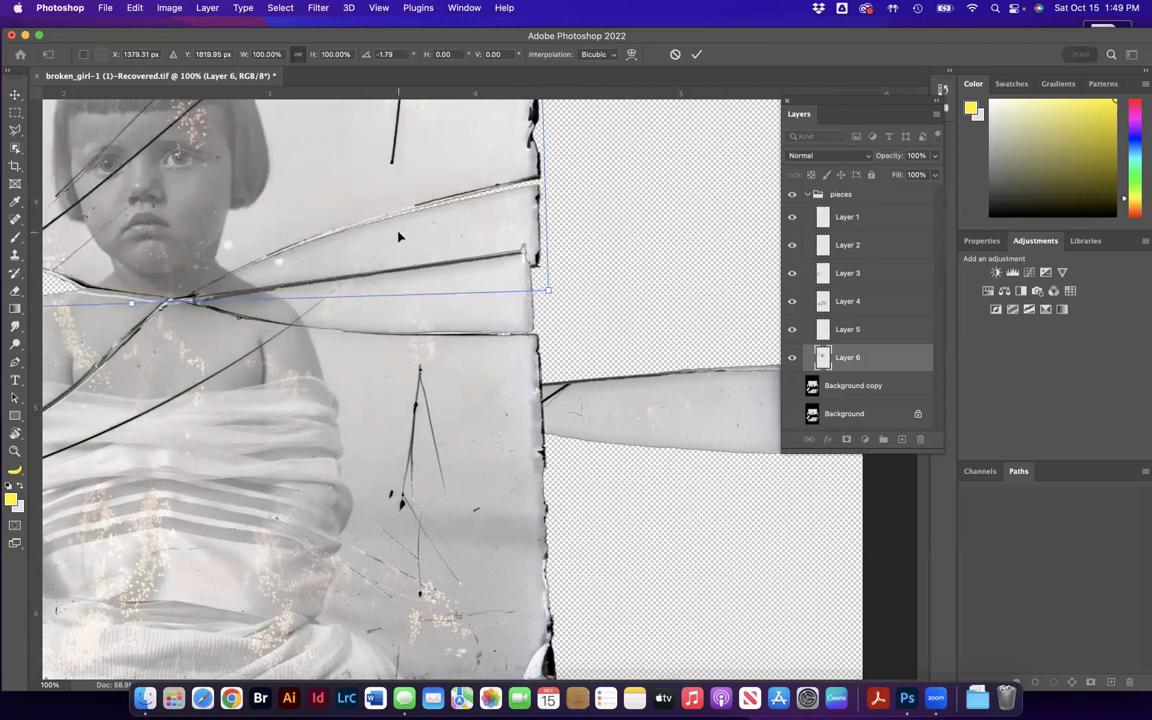
key(Return)
Nudge the Layer 2 piece, then rotate Layer 1 about 2.47° and shift it into its crack.
drag(398, 237, 394, 234)
drag(401, 283, 404, 288)
key(super+t)
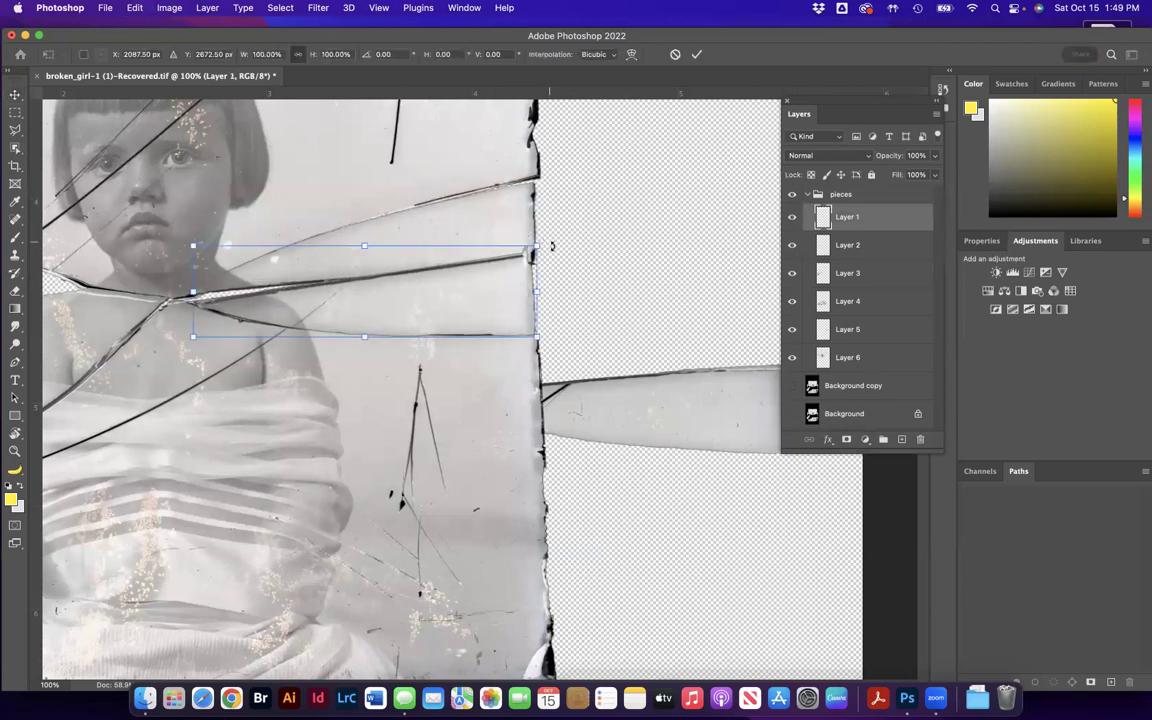
drag(551, 246, 551, 250)
drag(459, 303, 459, 301)
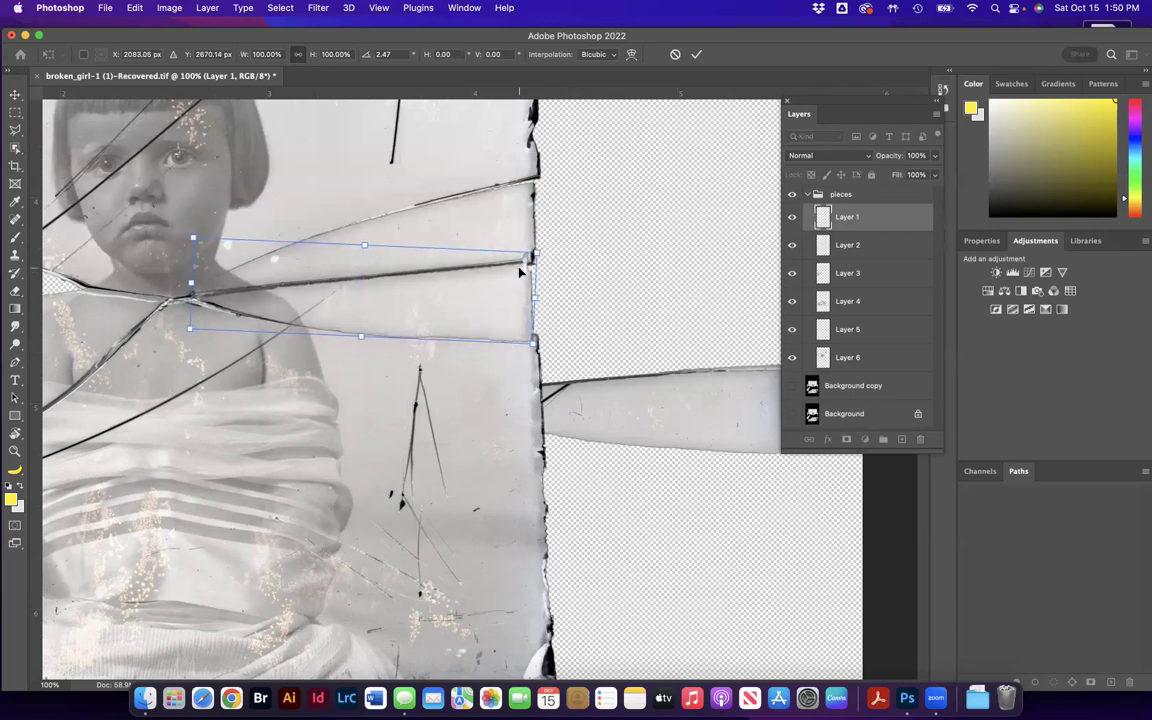
key(Return)
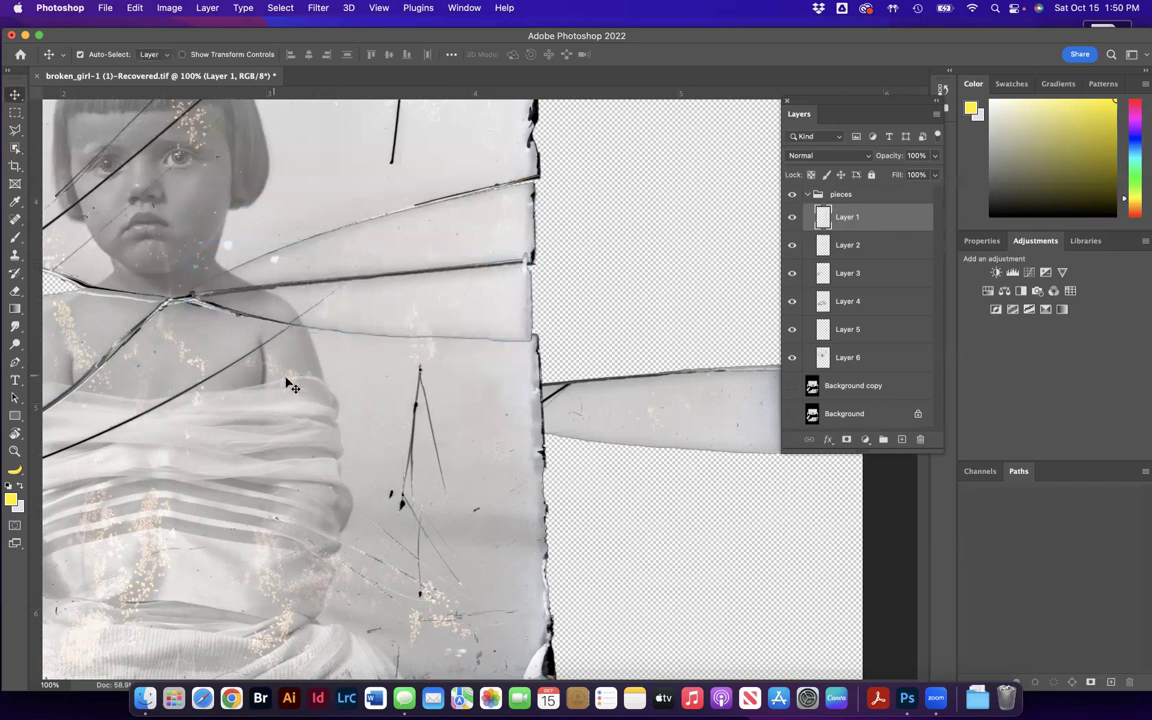
Move the Layer 5 shard up and left toward the girl's chin.
drag(249, 381, 463, 373)
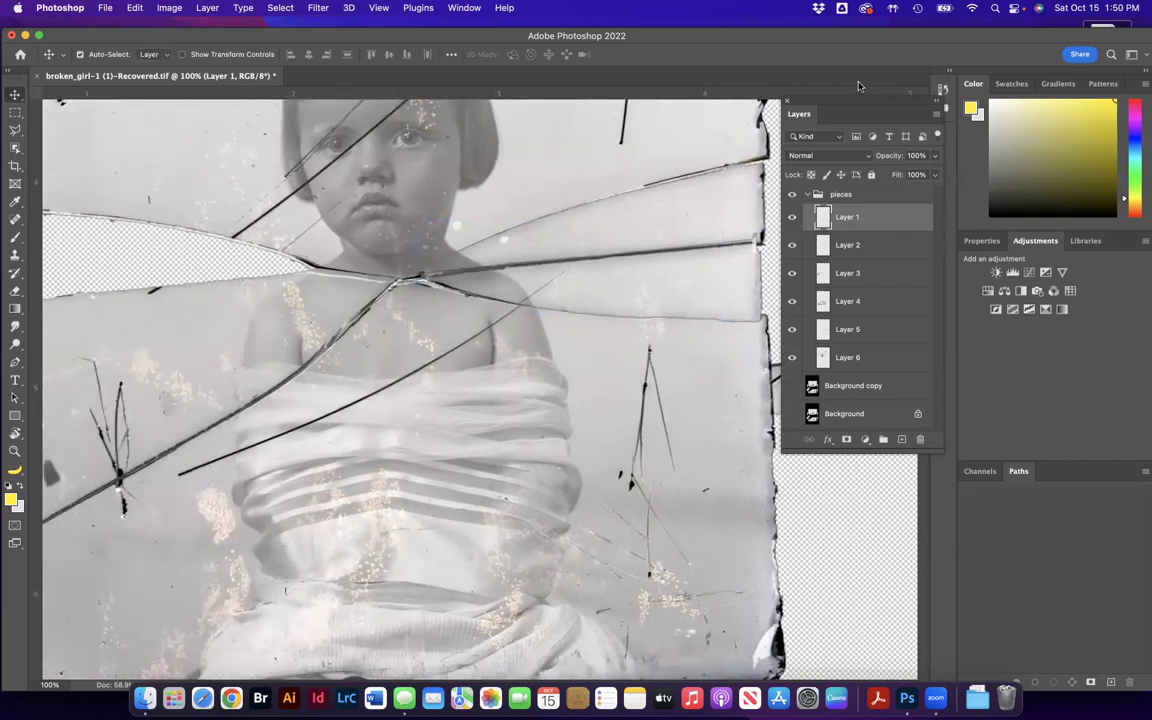
drag(856, 102, 927, 102)
drag(695, 348, 413, 285)
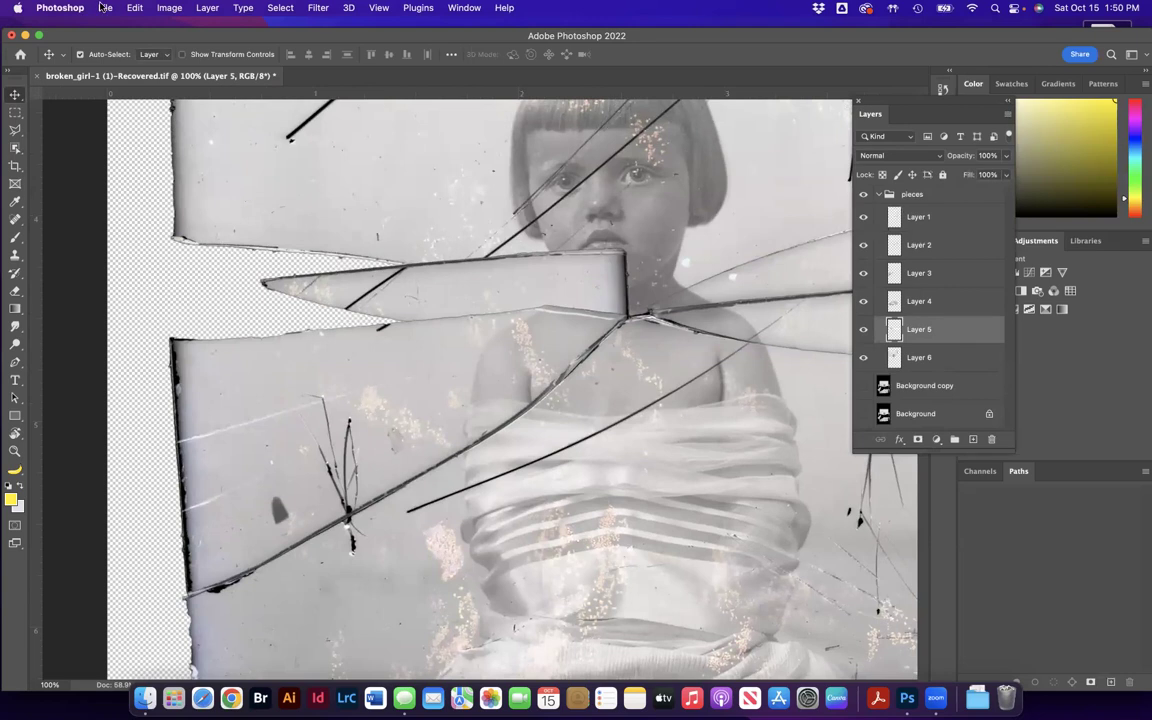
Flip the Layer 5 sliver horizontally and vertically and slide it against the left-edge crack.
click(134, 7)
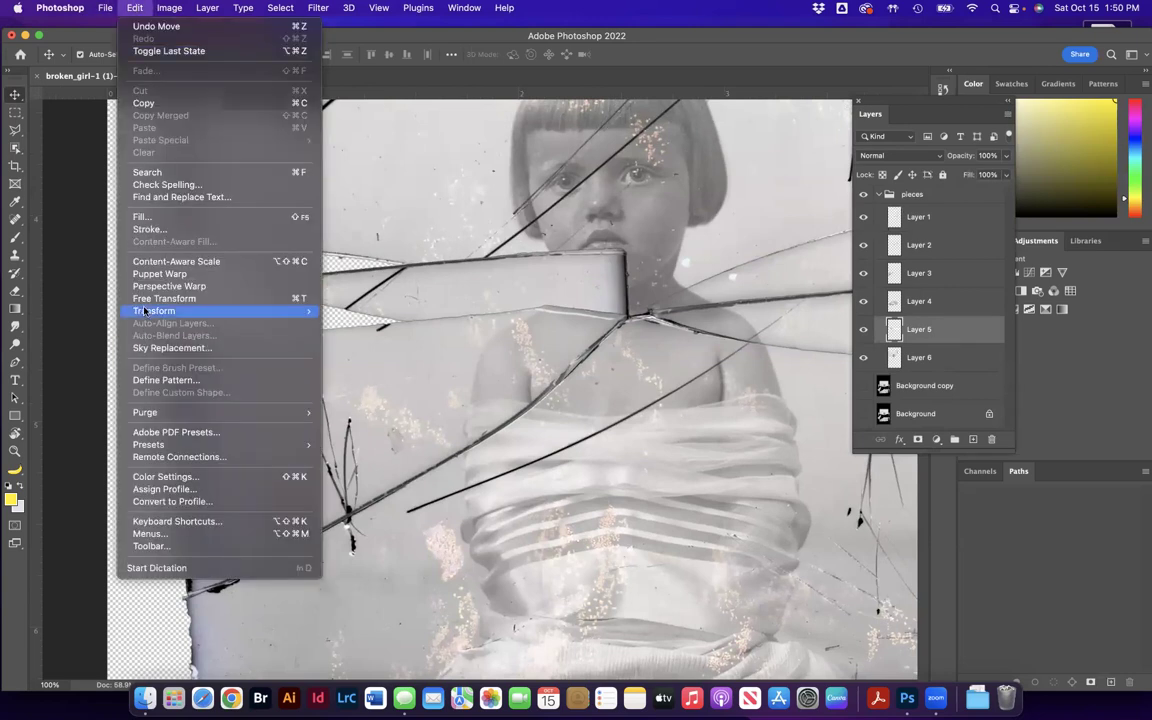
mouse_move(130, 310)
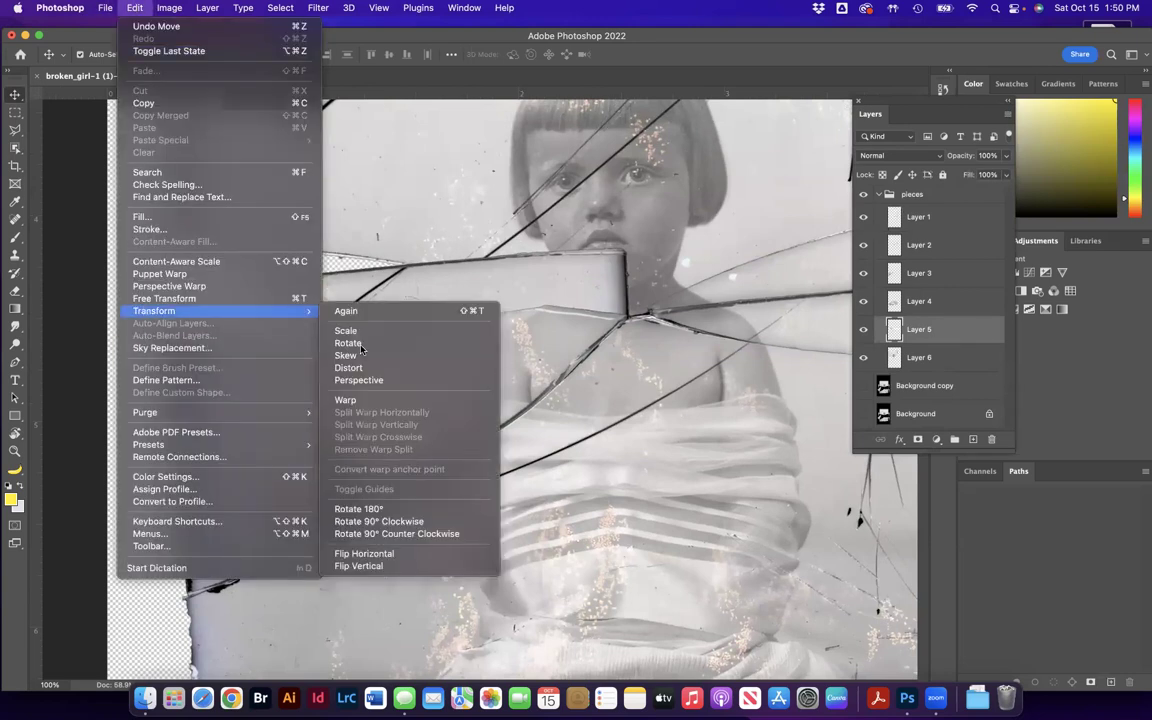
click(394, 553)
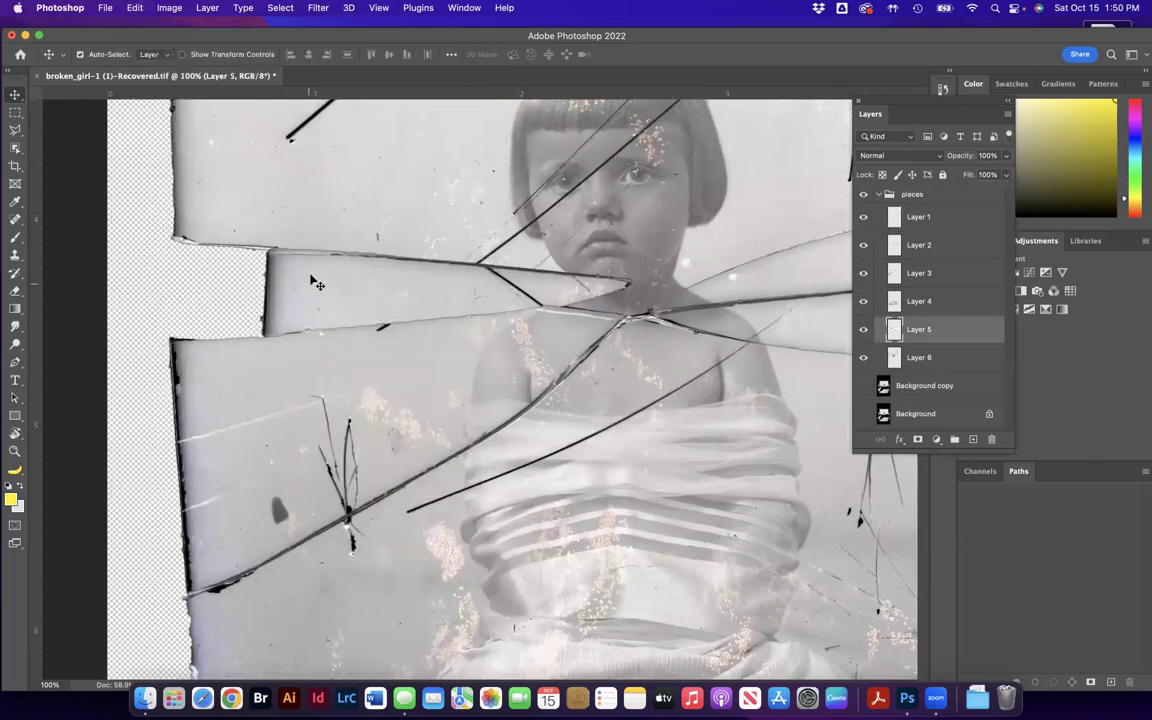
drag(280, 255, 198, 282)
click(134, 8)
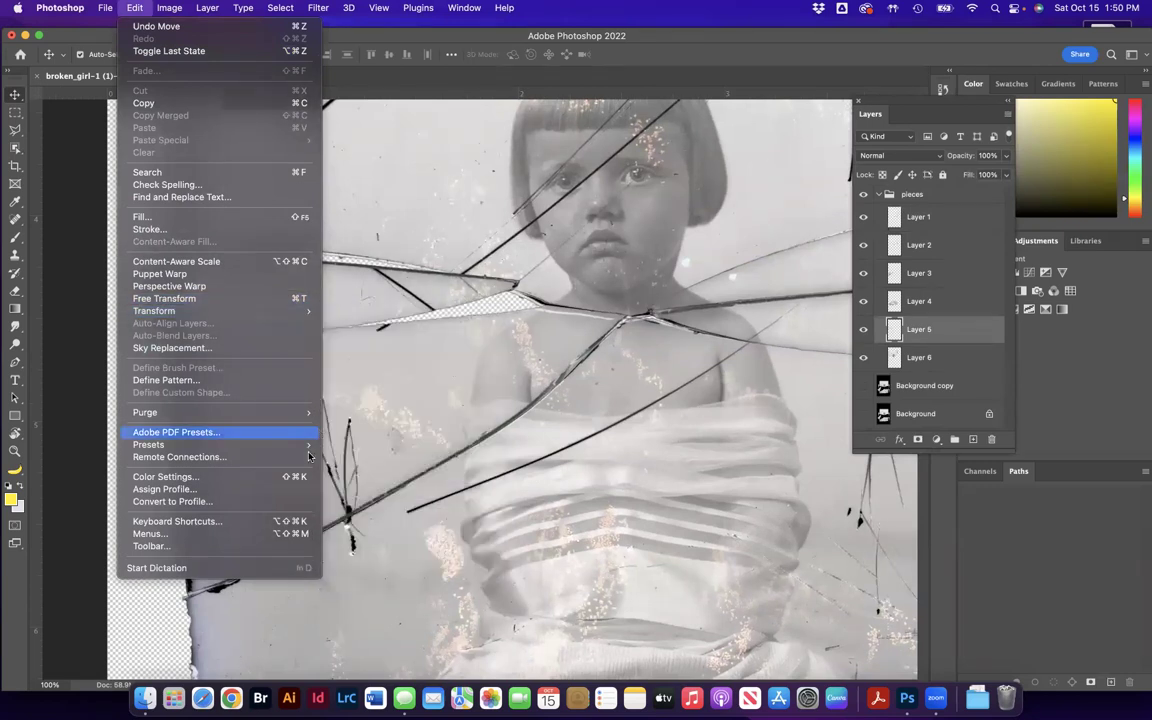
mouse_move(283, 312)
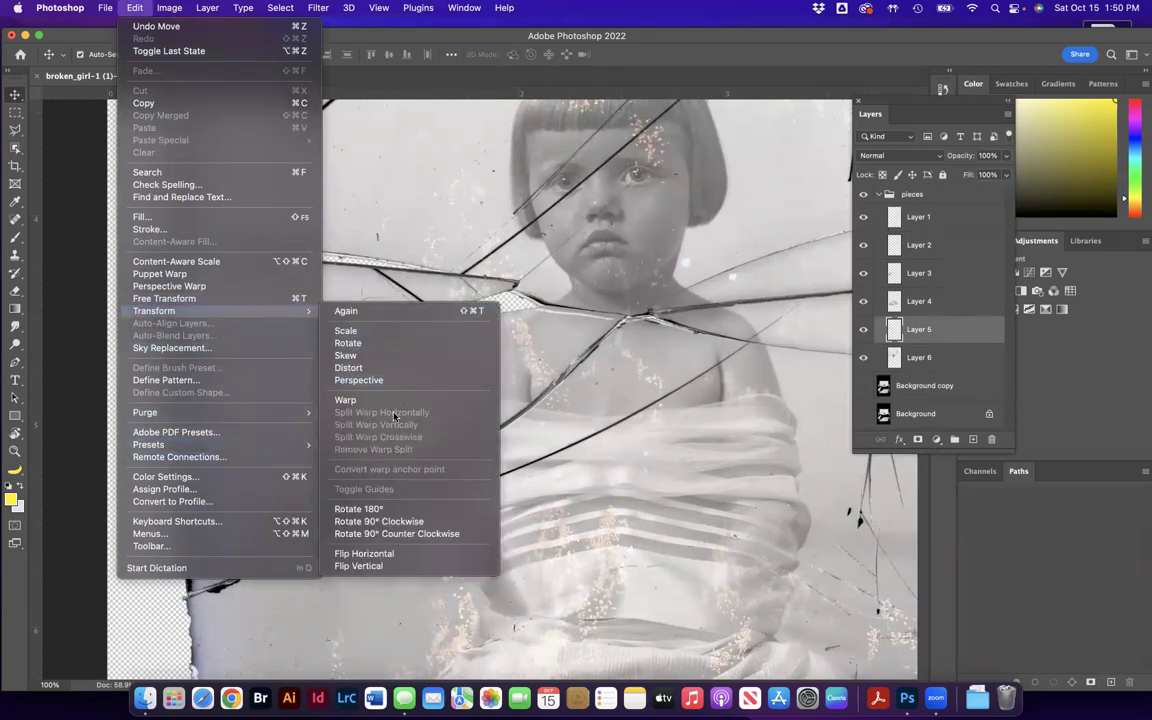
click(360, 566)
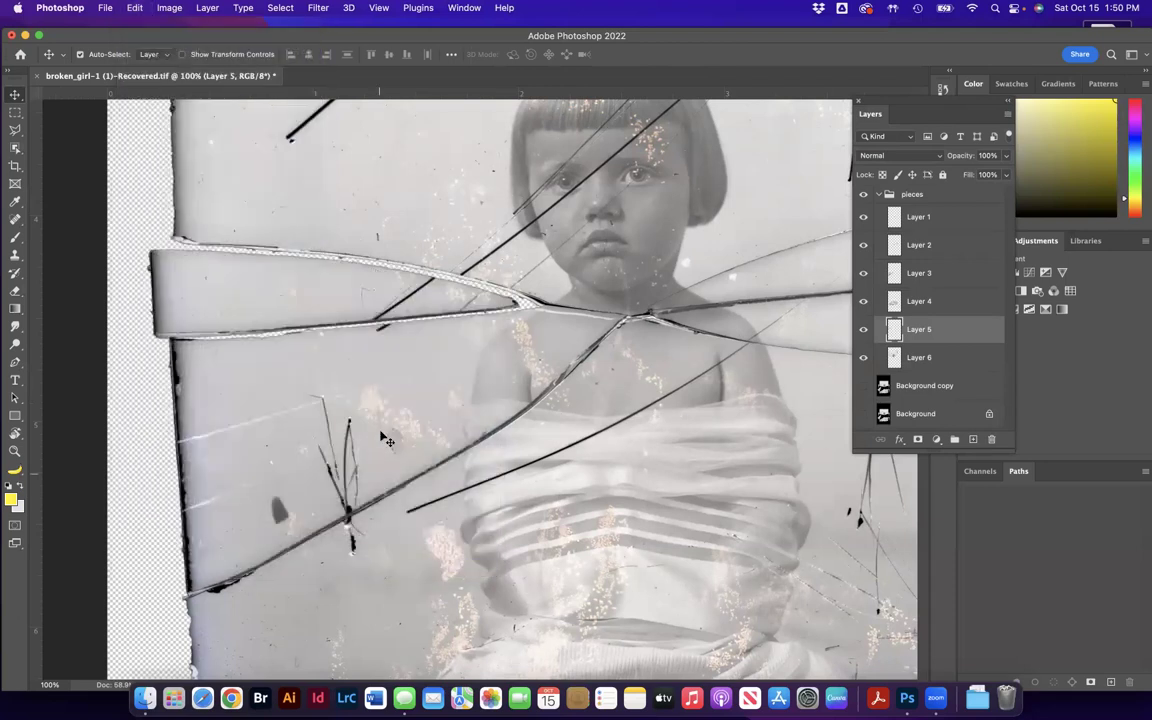
drag(336, 285, 366, 287)
key(super+y)
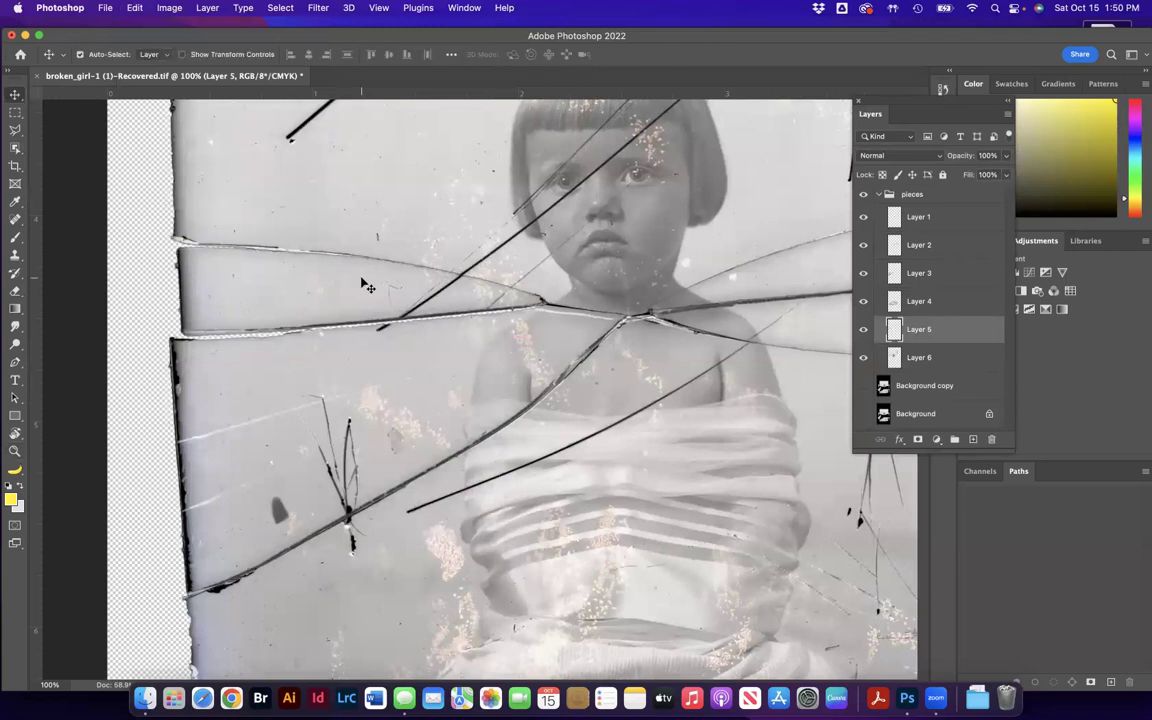
At 300%, nudge Layer 3 up and right and Layer 5 up and left to close the cracks.
key(super+plus)
key(super+plus)
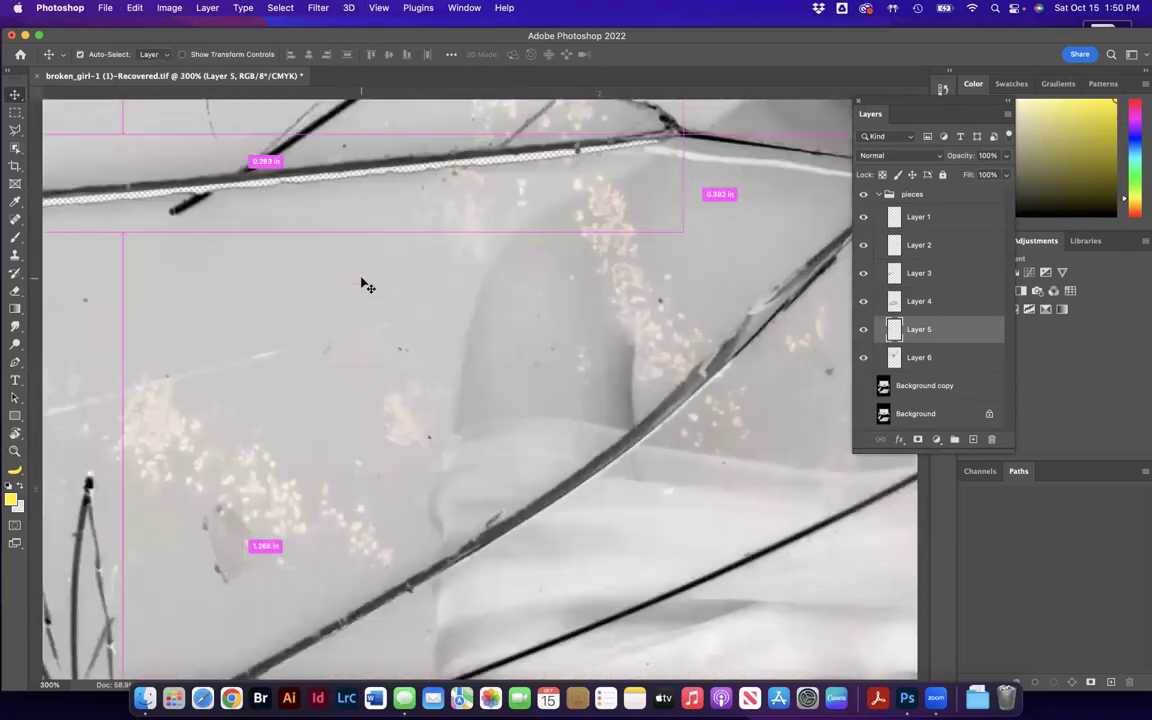
scroll(365, 285, up, 5)
click(300, 425)
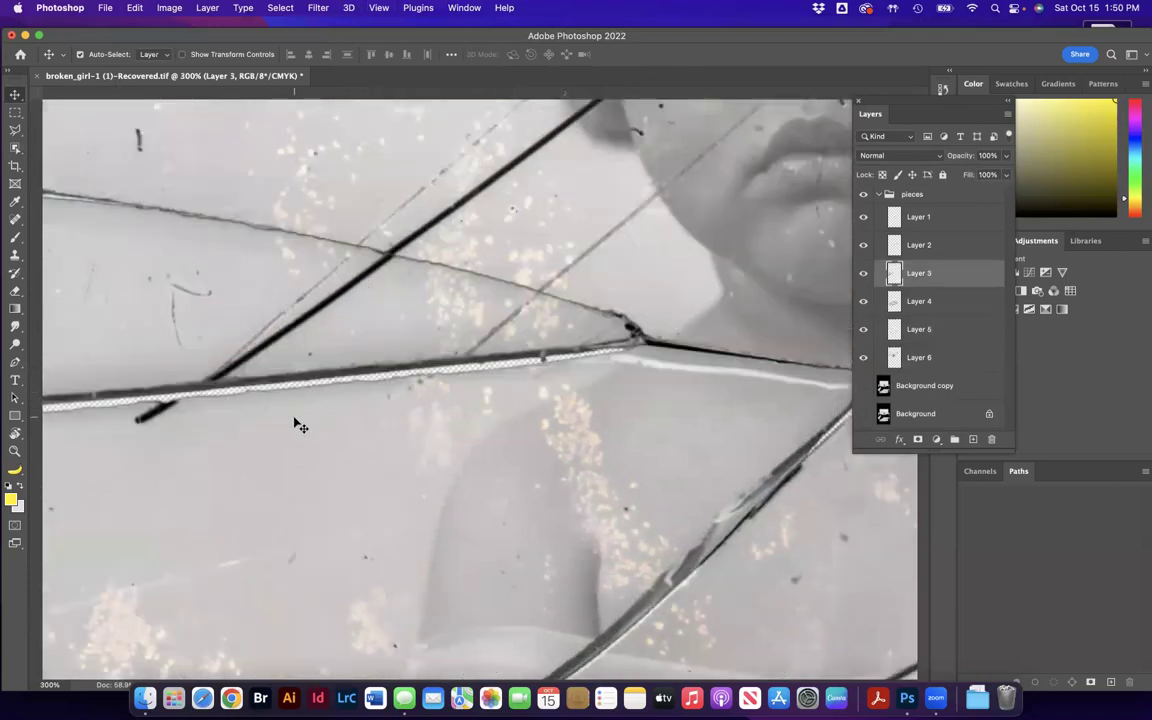
key(Up)
key(Up)
key(Up)
key(Up)
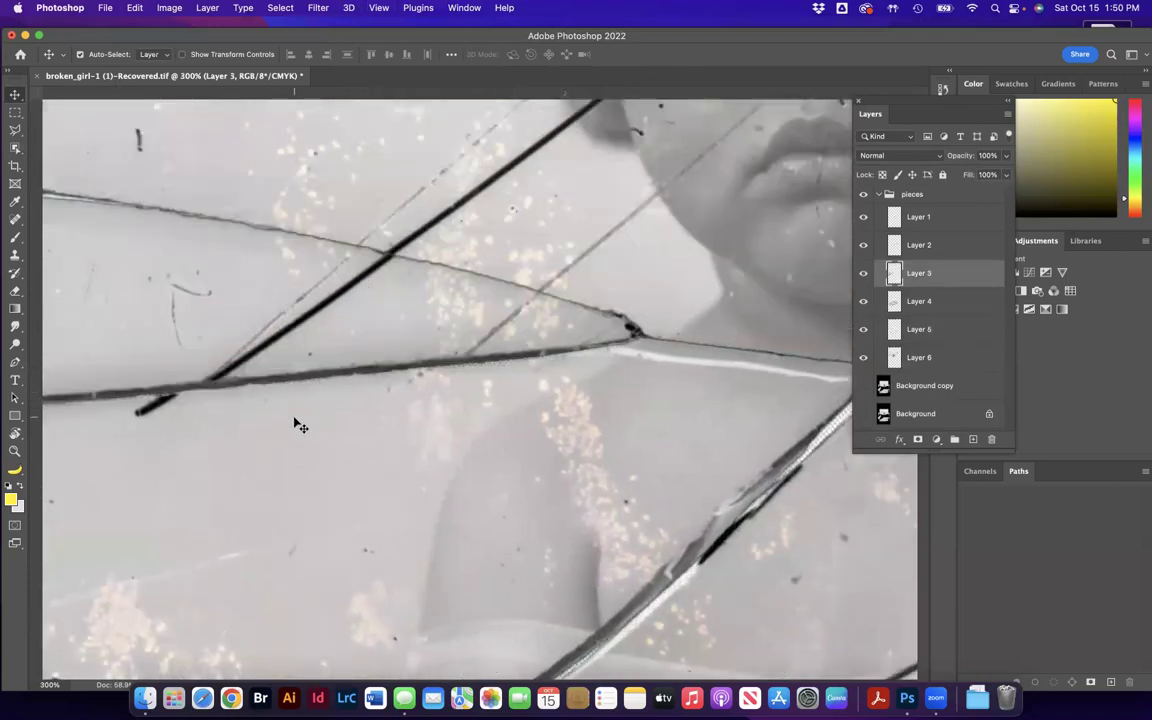
scroll(300, 425, left, 2)
key(alt+bracketleft)
key(alt+bracketleft)
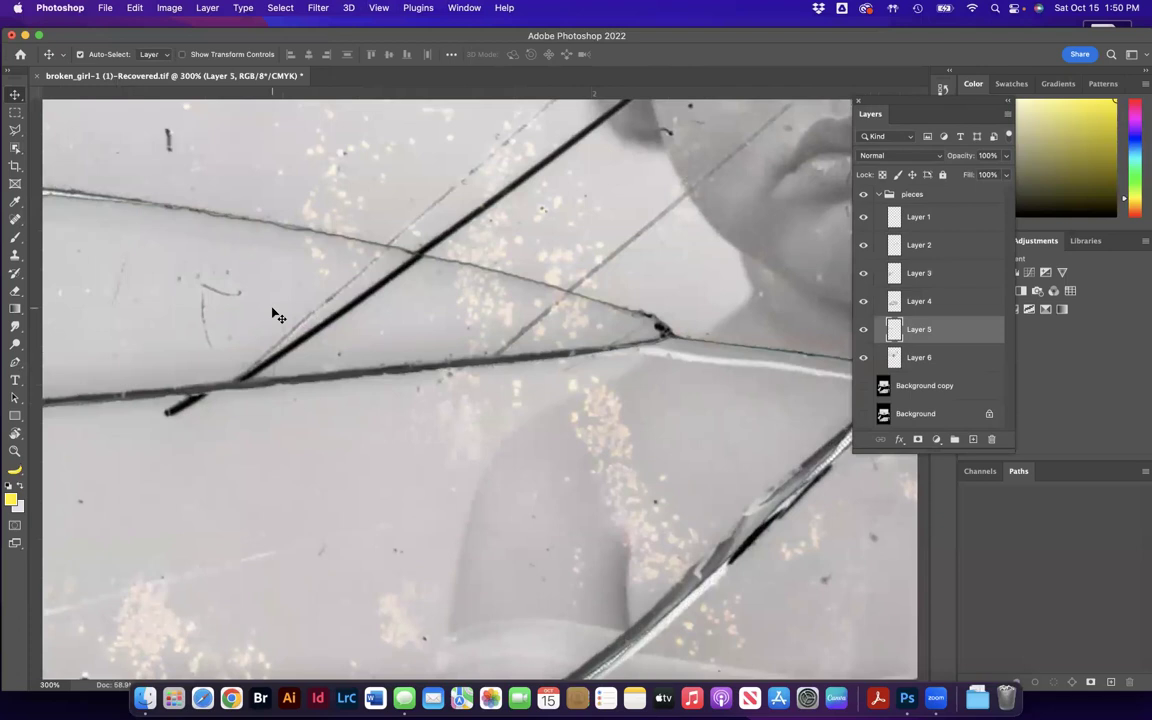
key(Up)
key(Up)
key(Left)
key(Left)
key(Left)
key(Left)
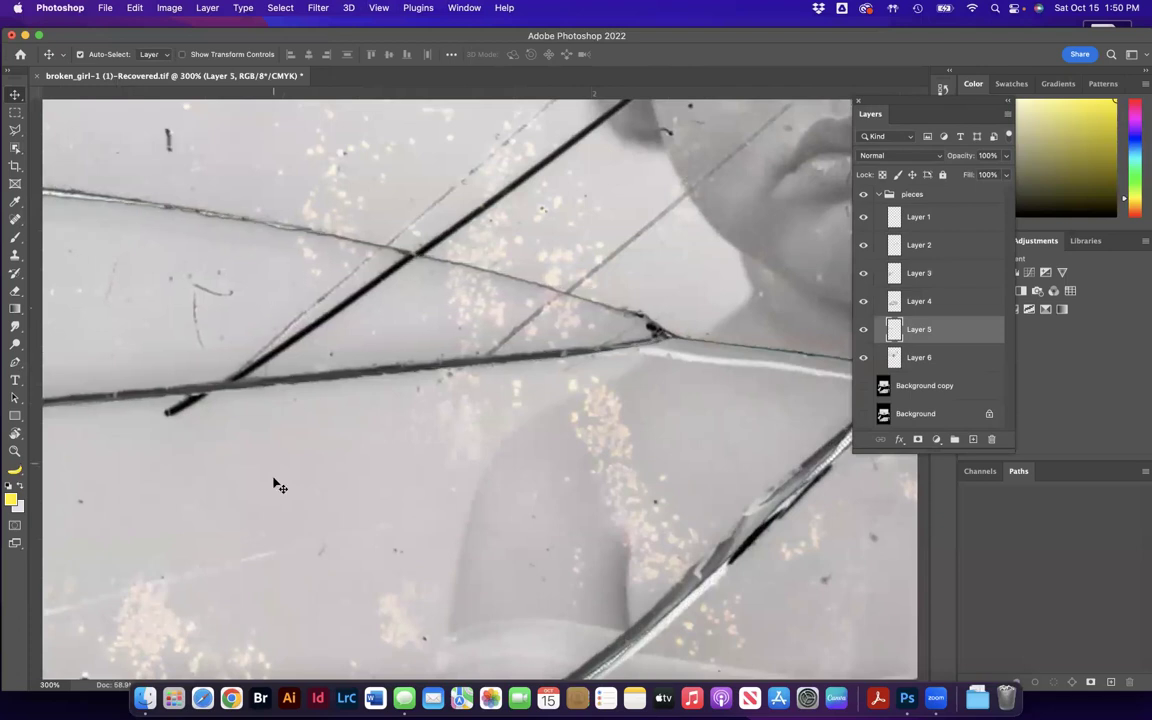
key(alt+bracketright)
key(alt+bracketright)
key(Right)
key(Right)
key(Right)
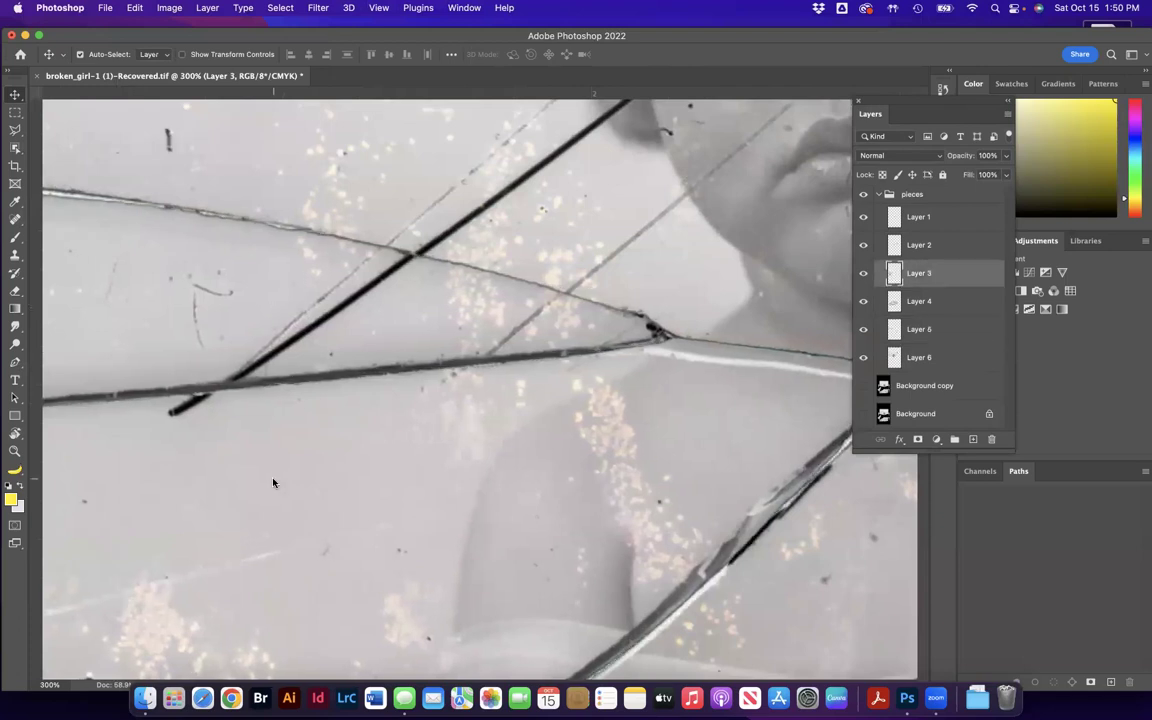
key(Right)
key(Right)
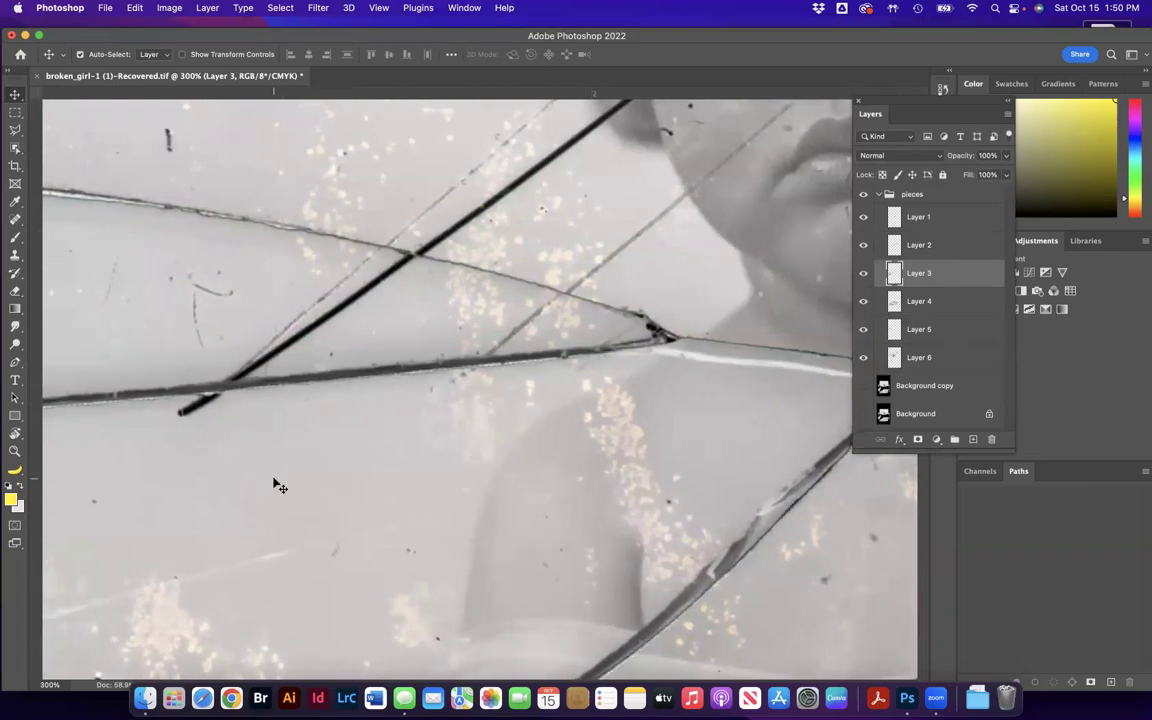
Select the Layer 4 glass piece further down the cracks.
scroll(586, 460, down, 5)
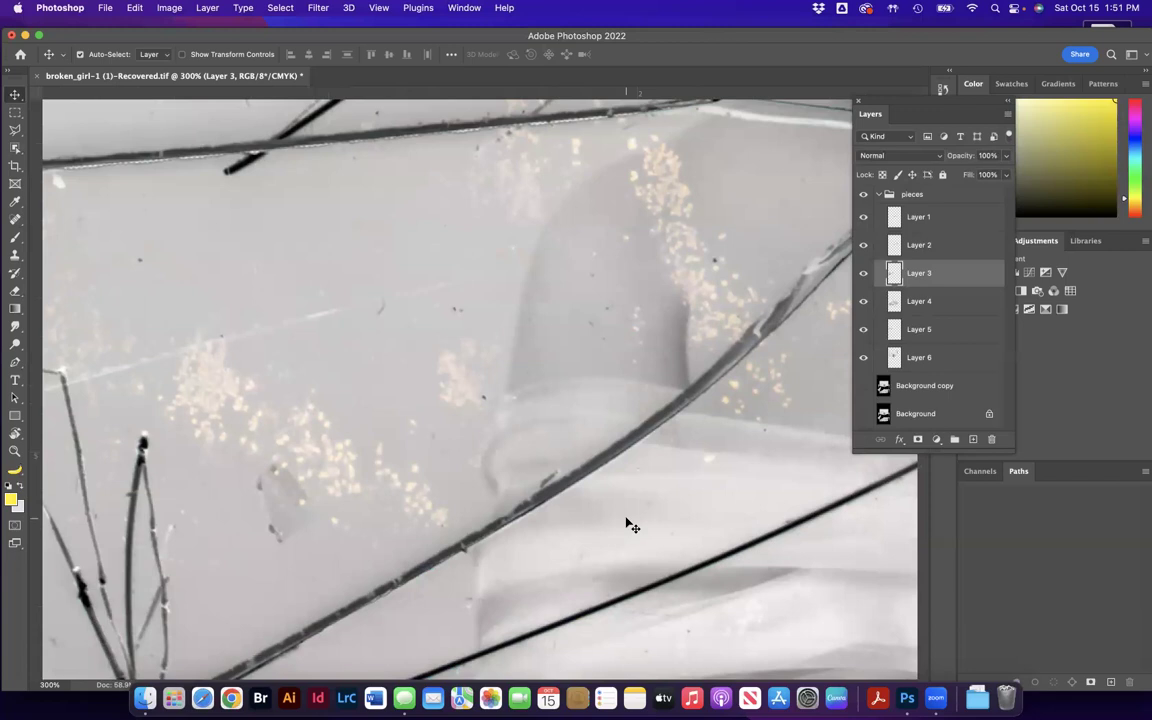
scroll(491, 488, down, 2)
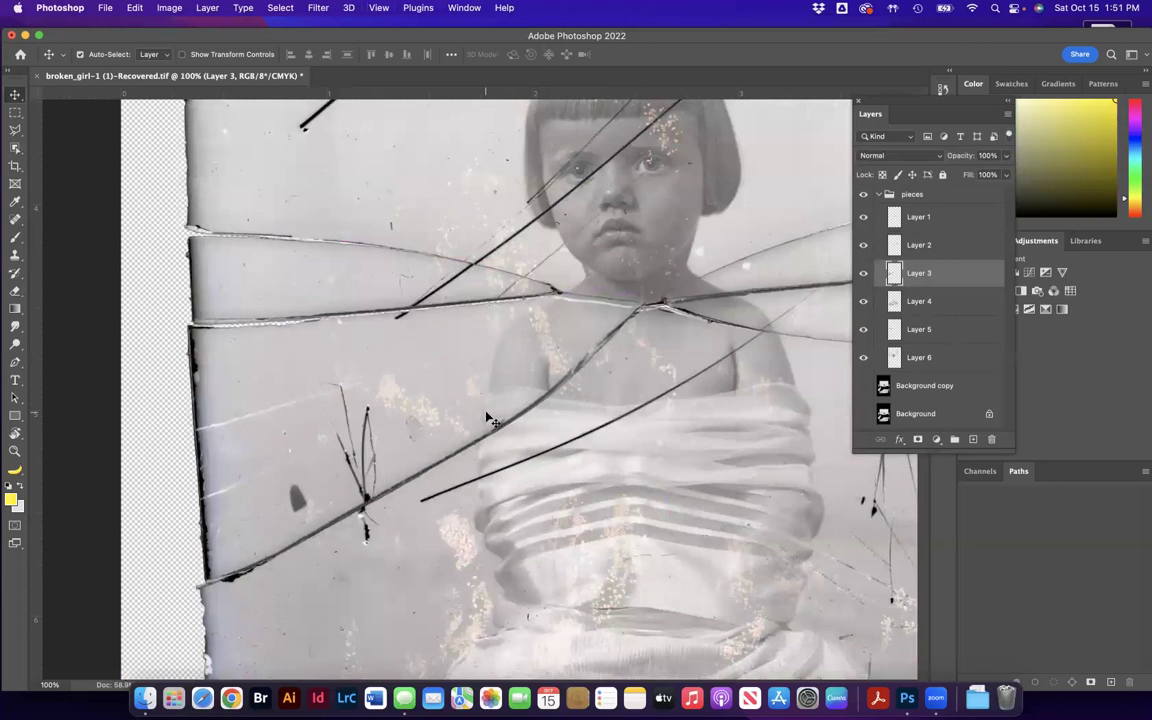
click(611, 420)
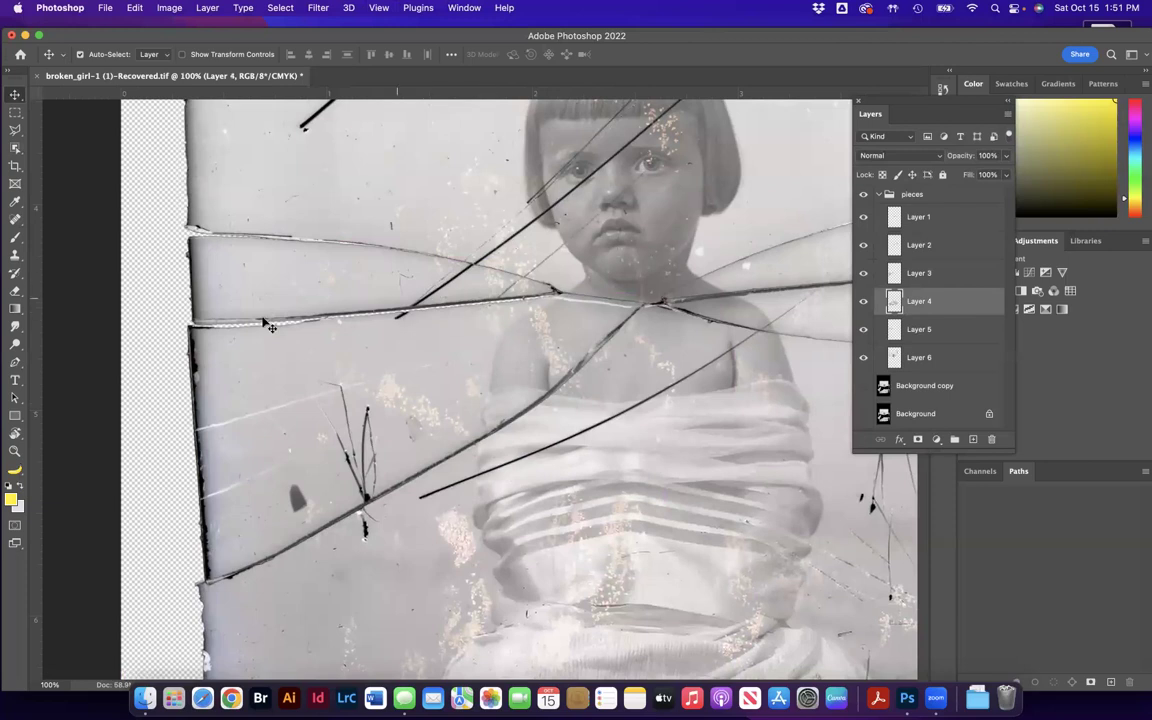
scroll(410, 332, right, 10)
scroll(410, 332, up, 6)
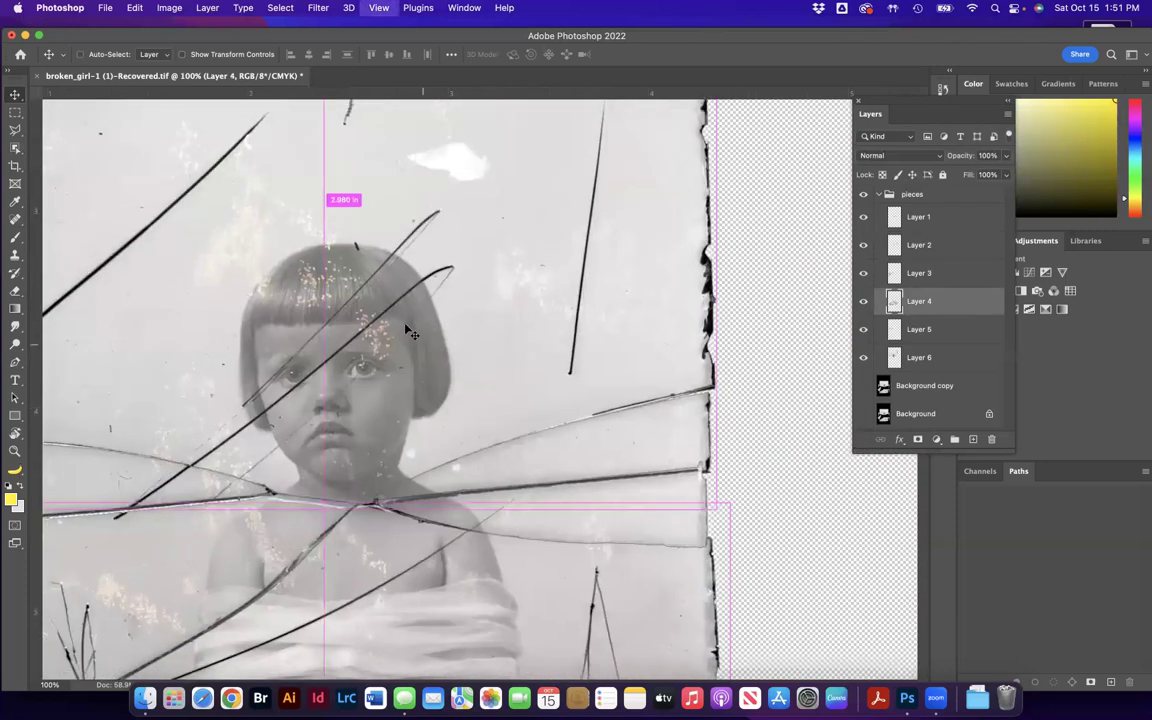
Crop the canvas to the glass plate's edges, tightening both sides, straightened about -0.8°.
key(super+minus)
key(super+minus)
key(super+minus)
key(c)
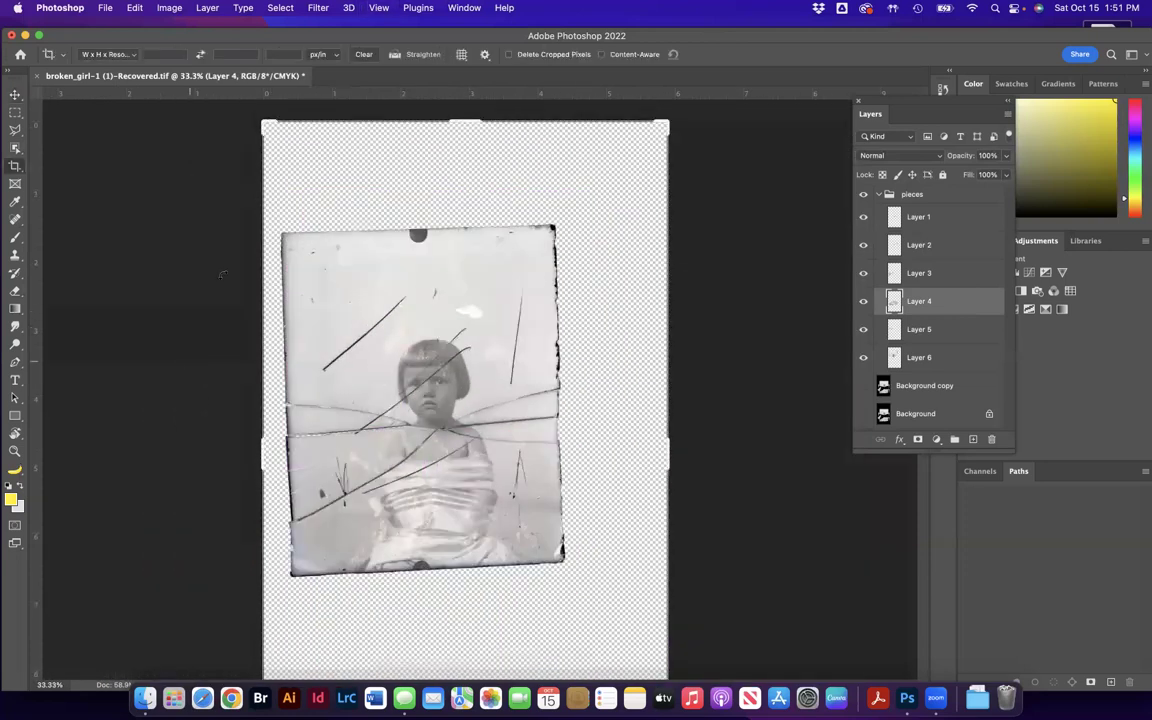
drag(252, 31, 249, 54)
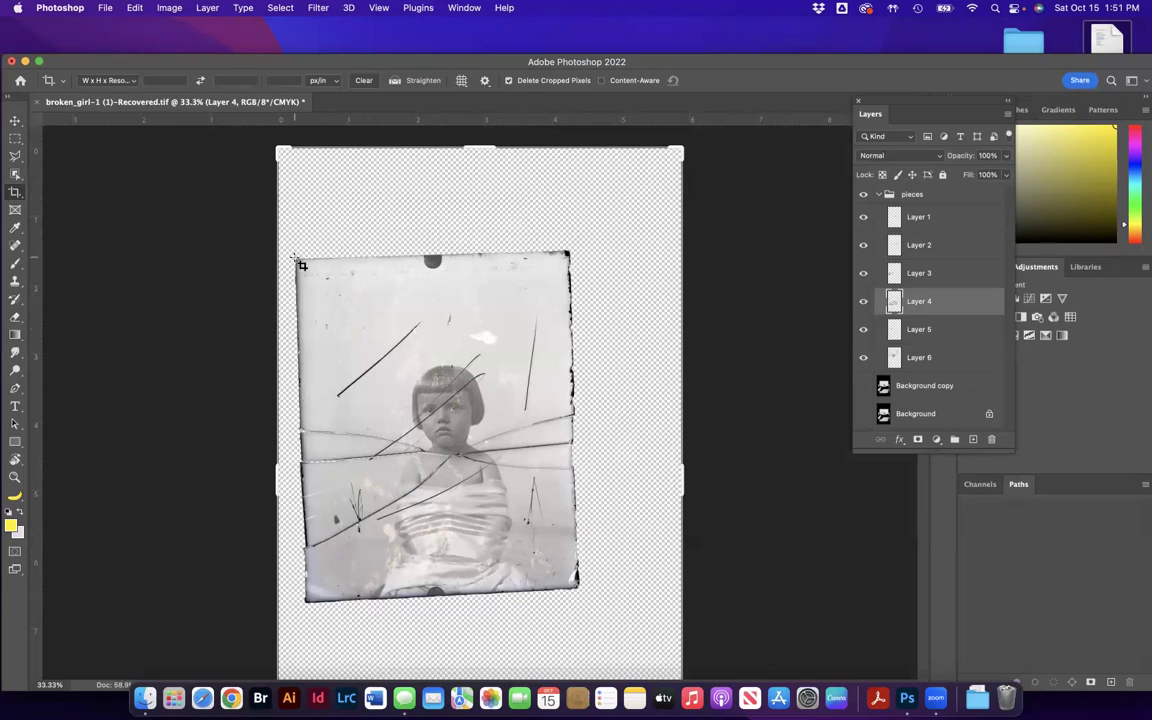
drag(298, 262, 632, 600)
drag(626, 420, 621, 417)
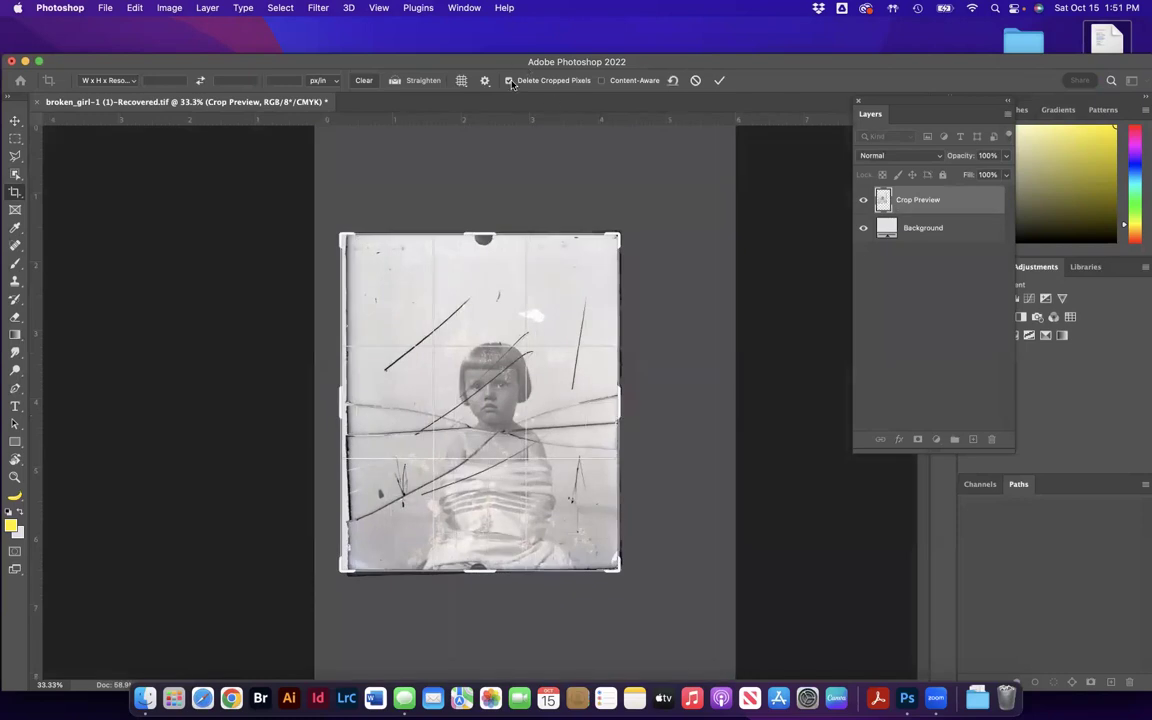
drag(333, 393, 337, 393)
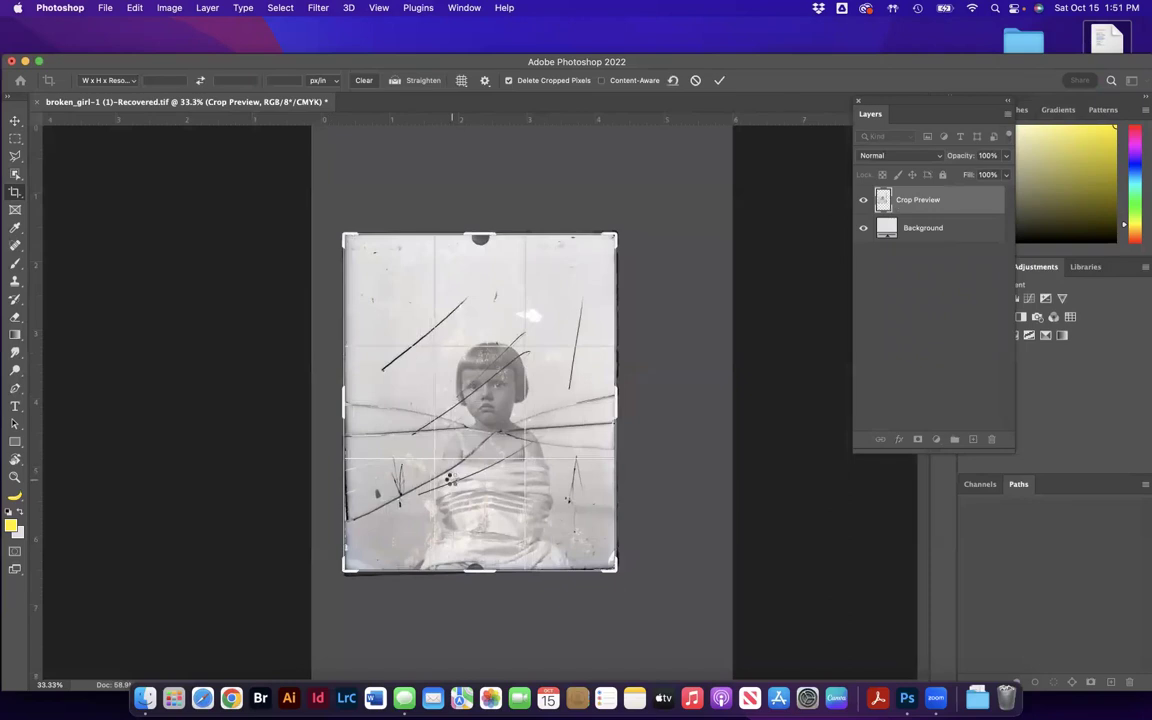
key(Return)
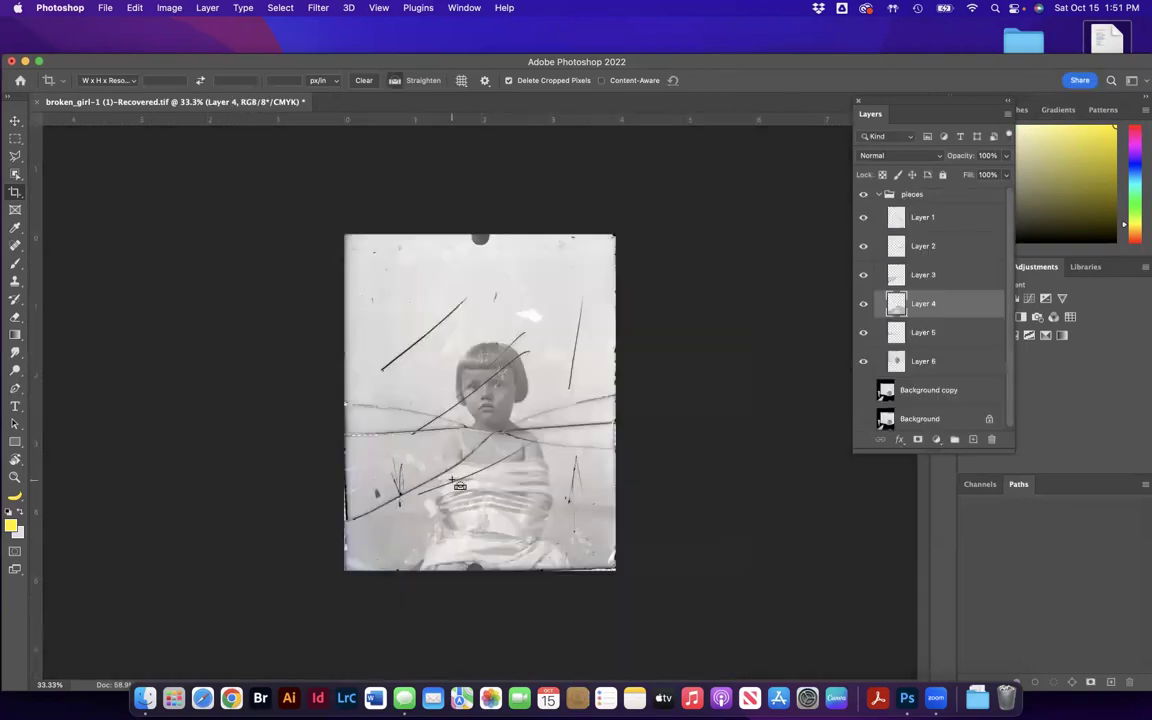
Compare the pieces group against the backdrop, then delete the Background and Background copy layers.
key(super+equal)
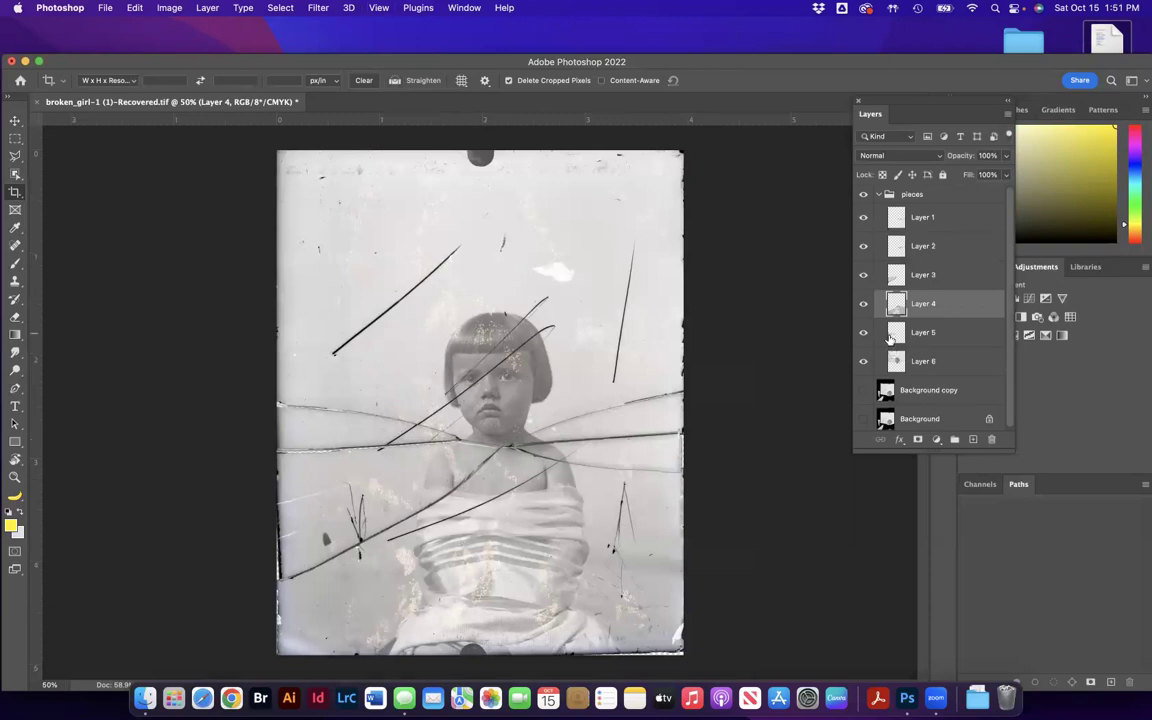
click(879, 193)
click(863, 219)
click(863, 195)
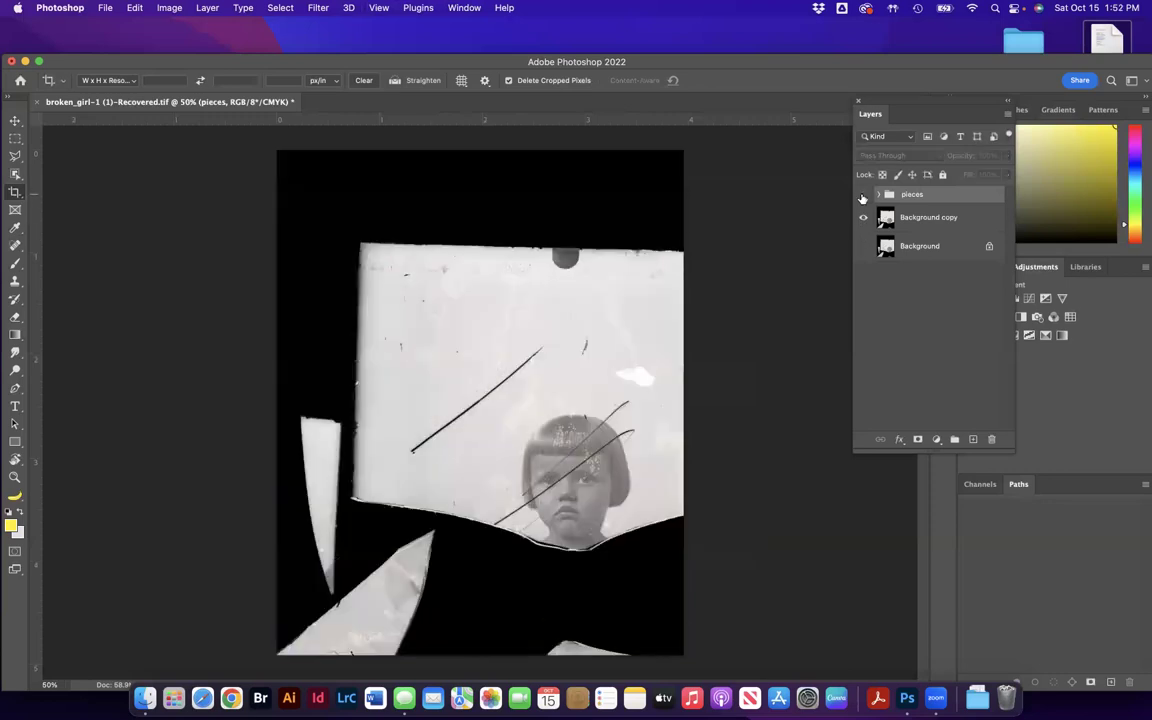
click(863, 195)
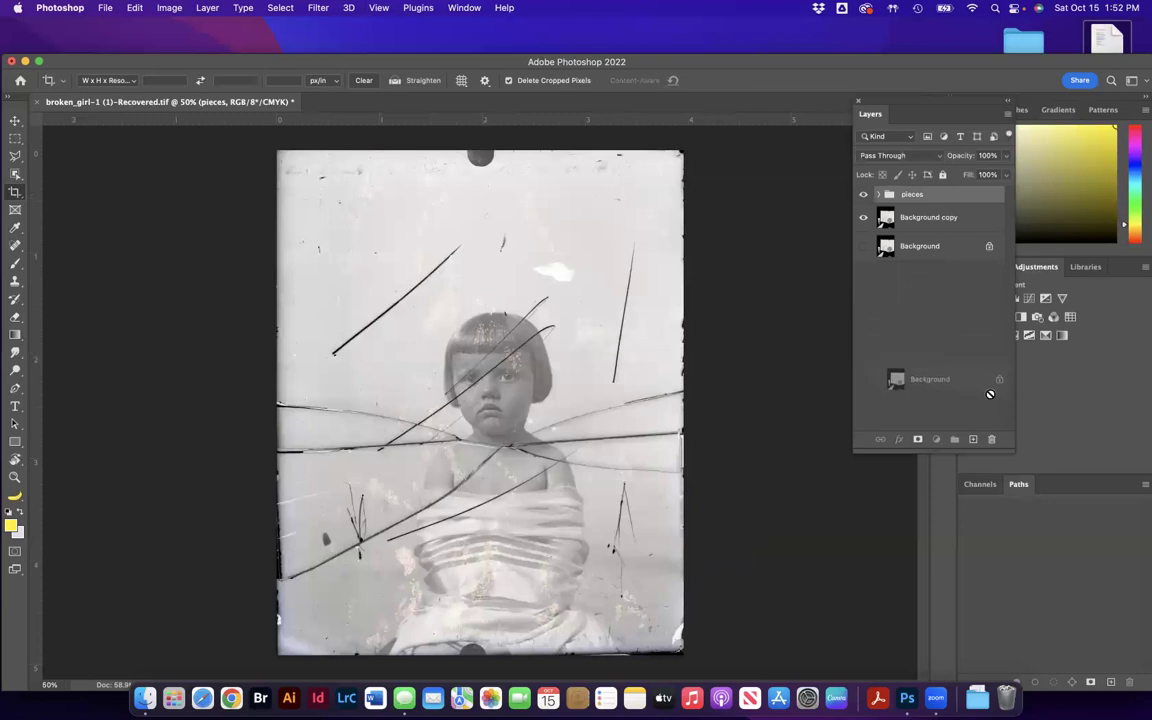
drag(993, 402, 993, 441)
drag(958, 223, 993, 441)
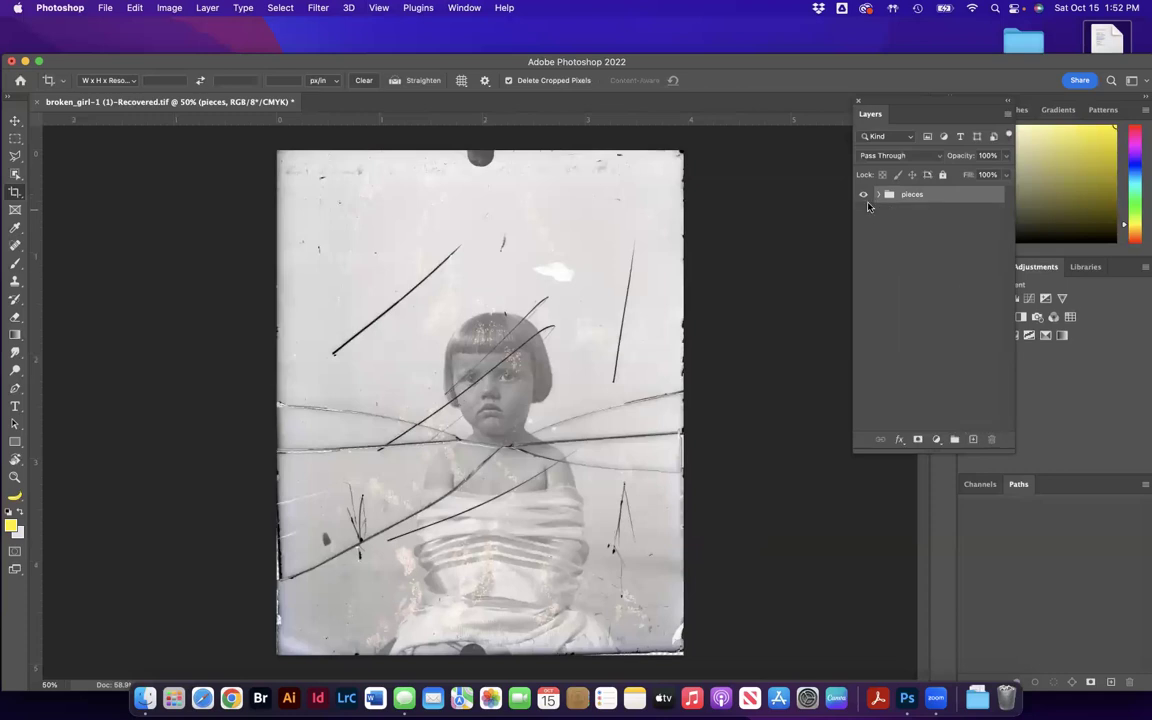
Stamp all visible pieces into Layer 7 and move it directly beneath the pieces group.
click(878, 195)
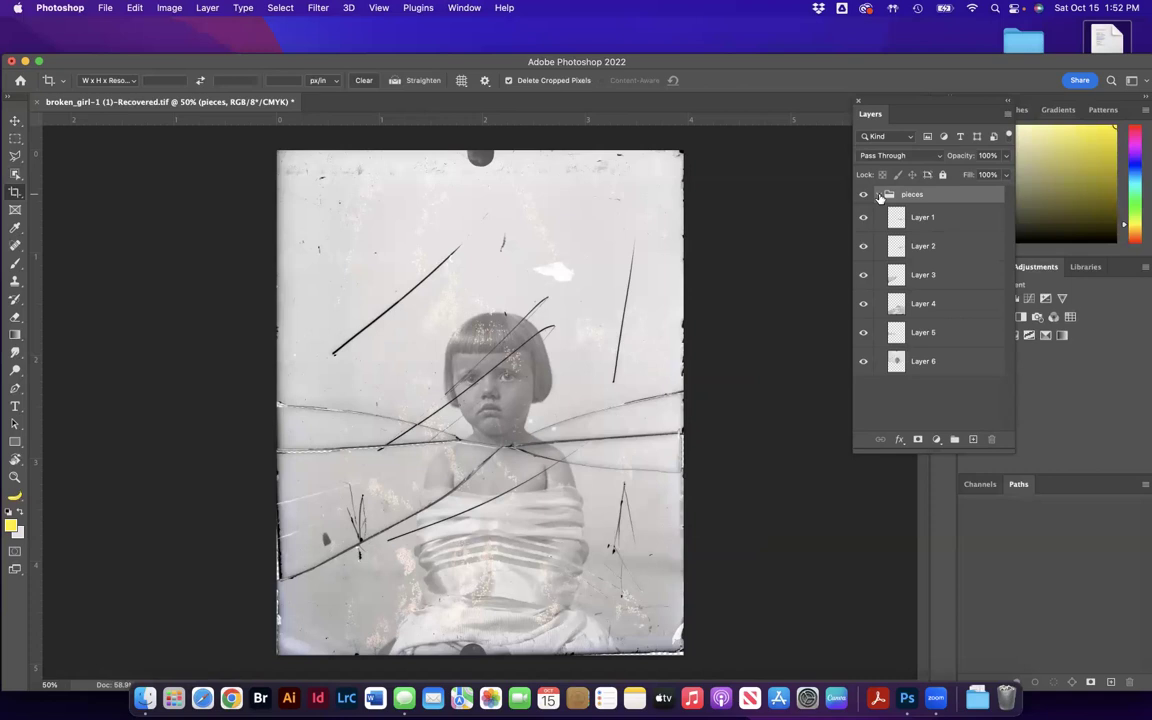
key(super+alt+shift+e)
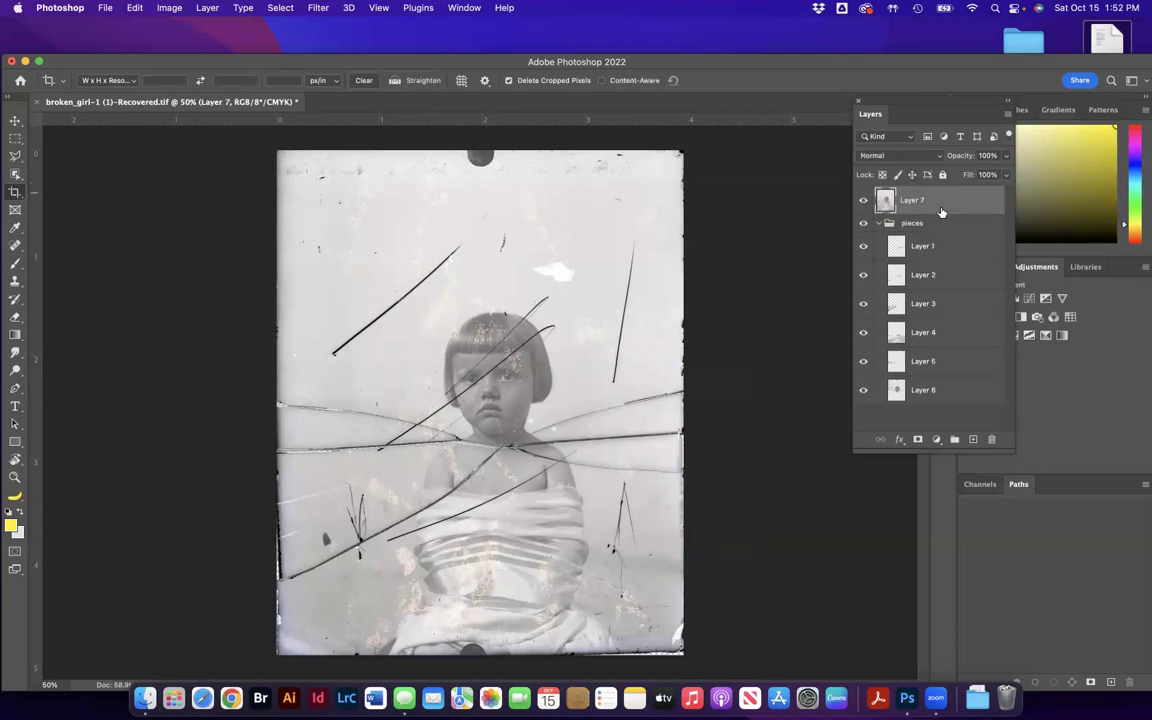
drag(942, 205, 933, 411)
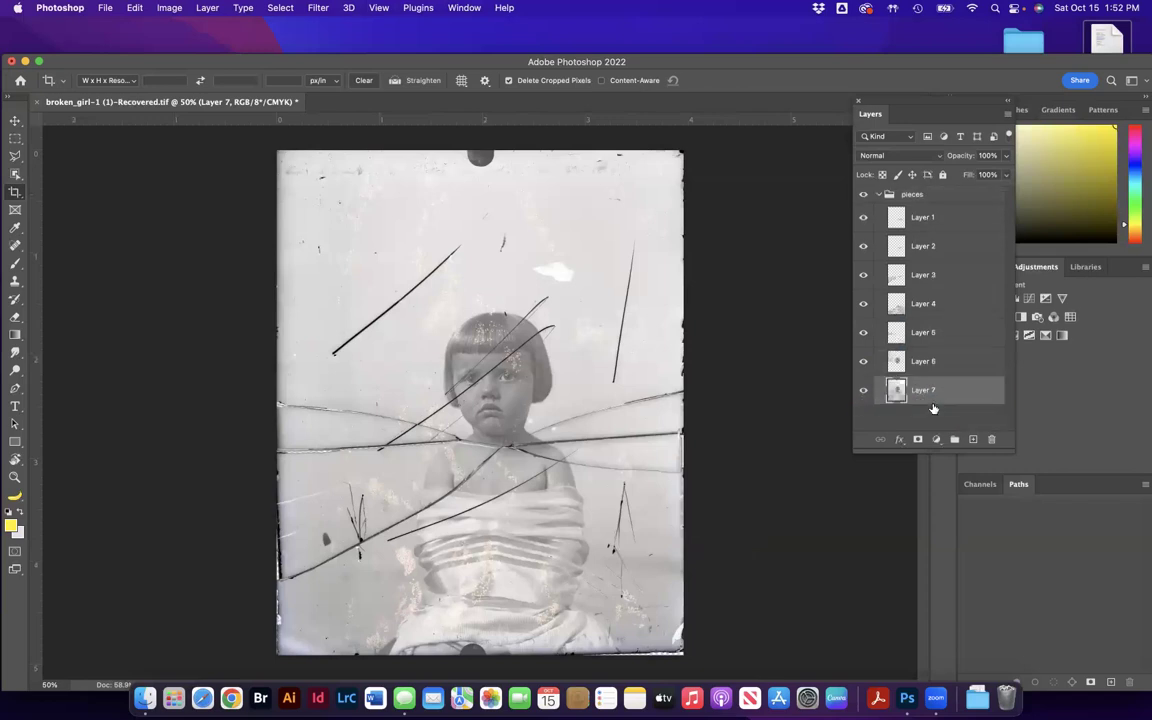
click(878, 194)
click(919, 197)
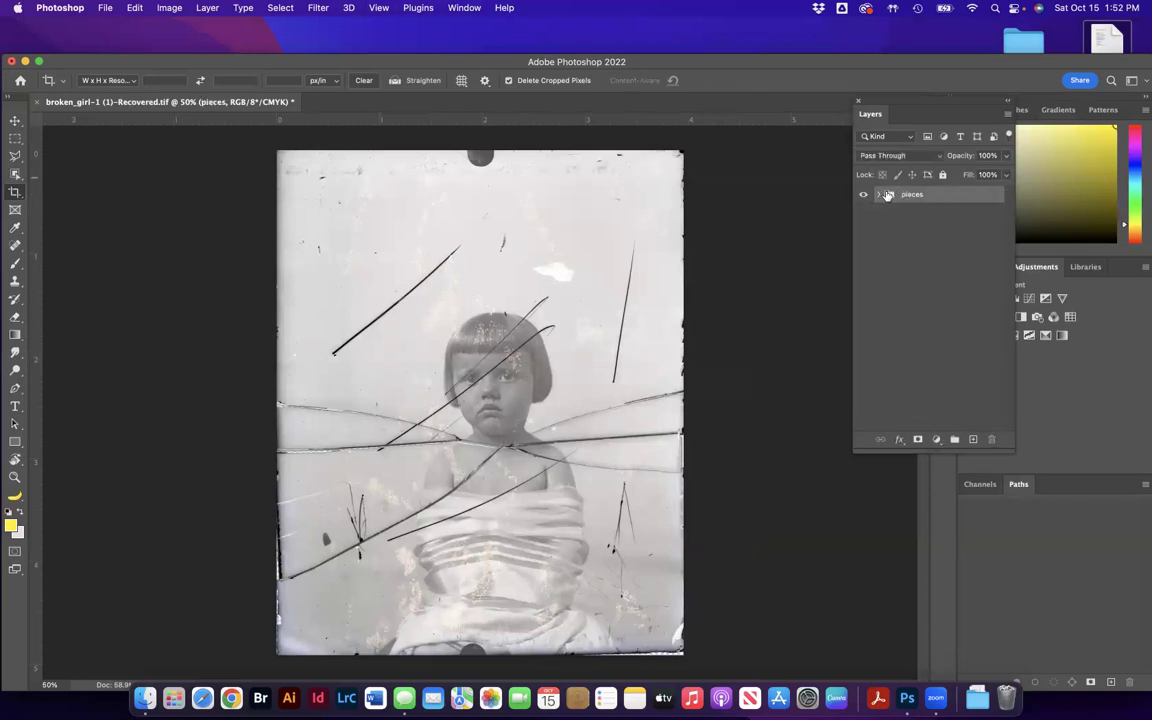
click(878, 194)
drag(940, 398, 905, 196)
drag(907, 318, 874, 404)
click(880, 195)
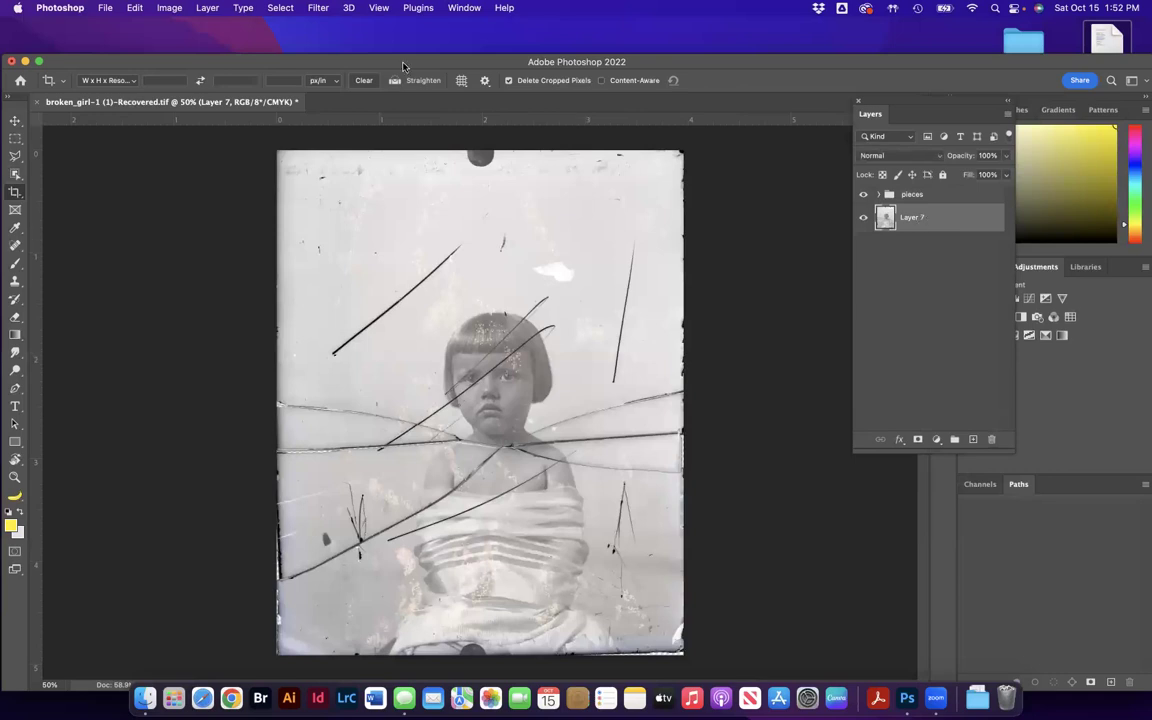
Convert Layer 7 into the Background layer, duplicate it as Background copy, and shift the Layers panel aside.
click(203, 8)
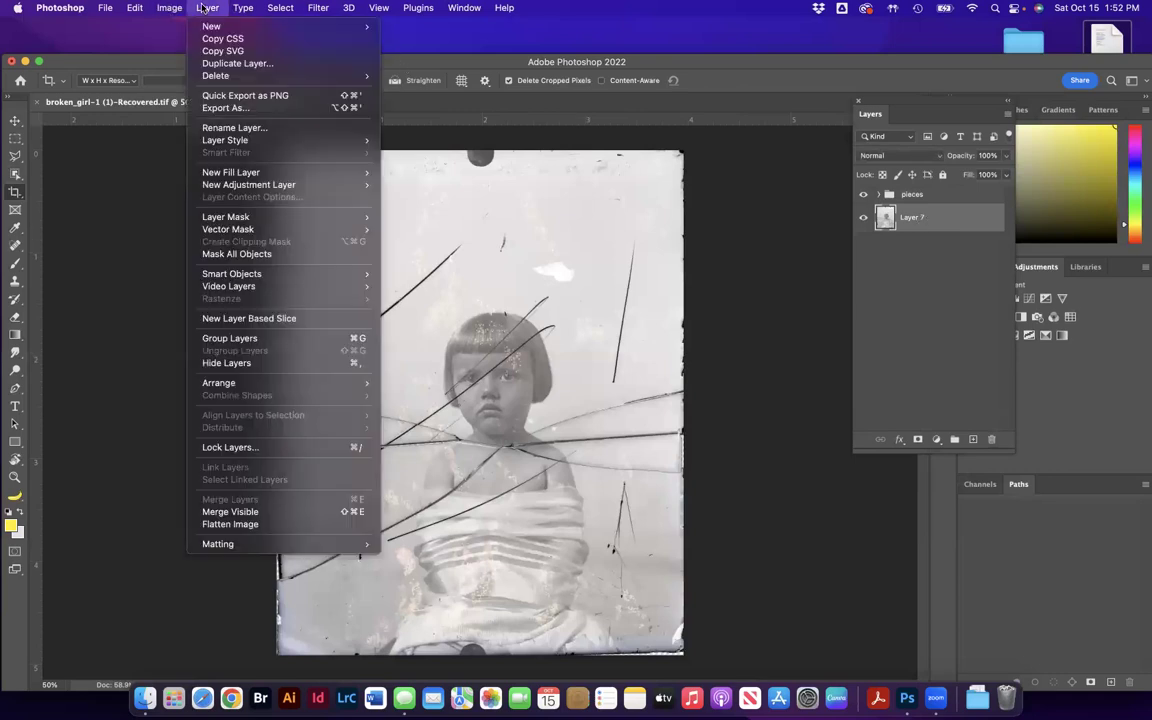
mouse_move(204, 28)
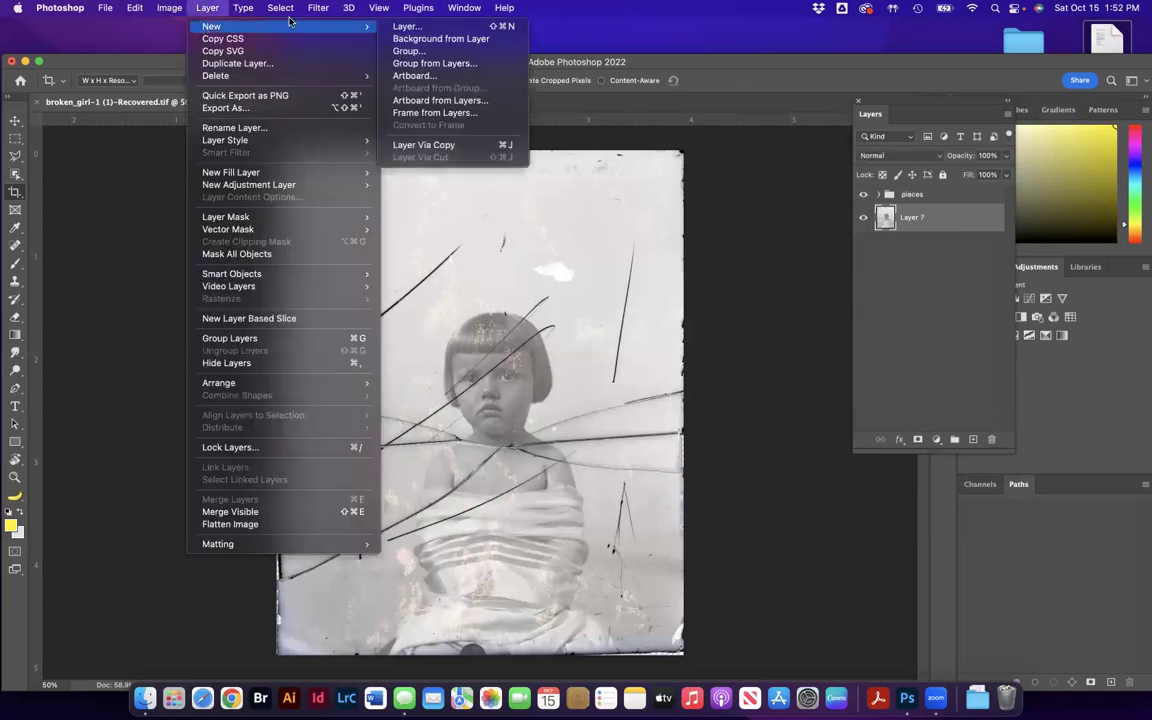
click(414, 40)
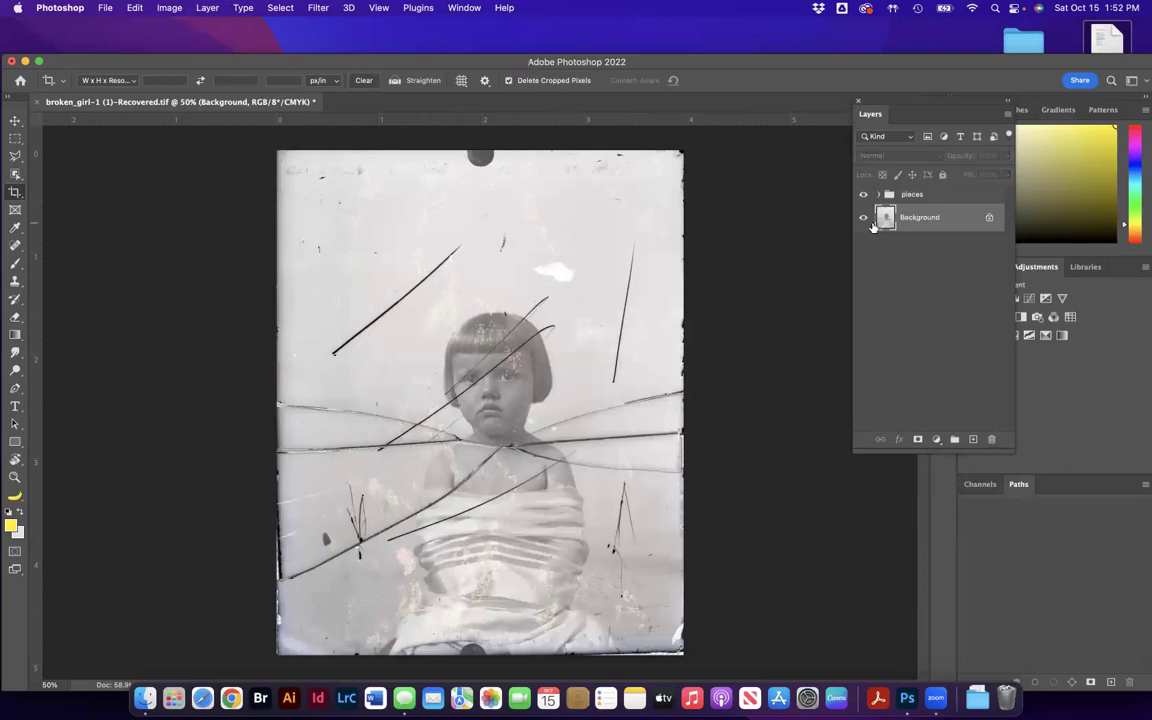
drag(956, 226, 970, 439)
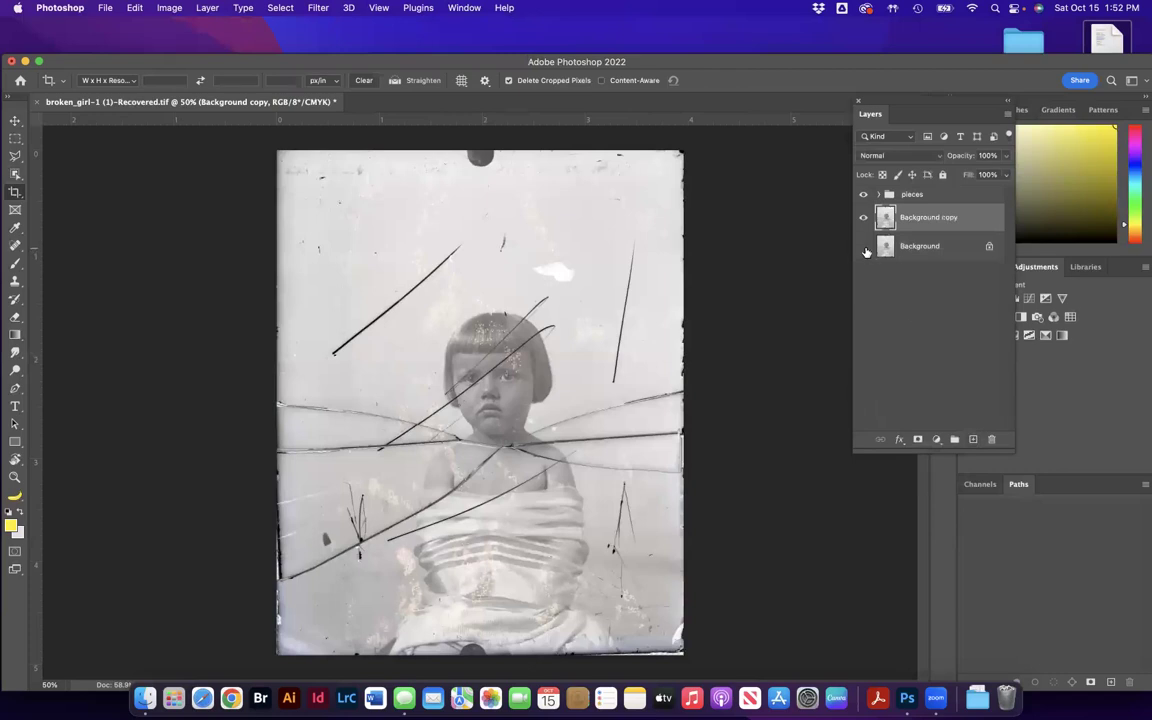
drag(647, 56, 647, 48)
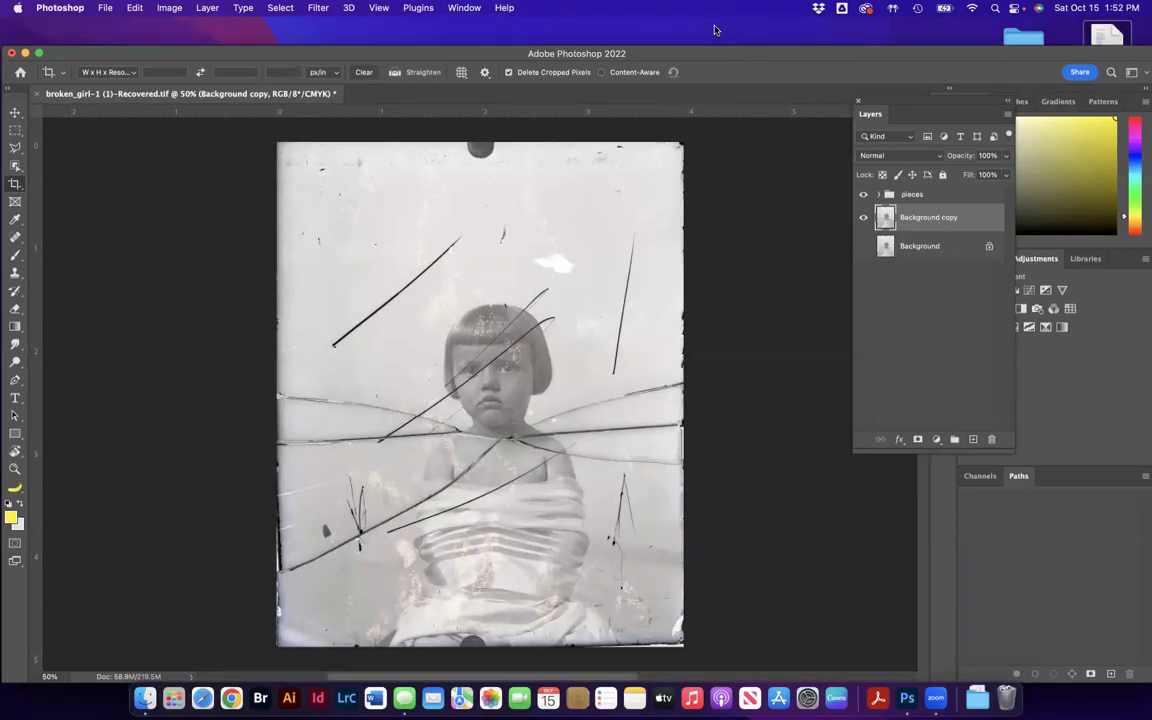
drag(714, 30, 716, 28)
drag(927, 104, 831, 168)
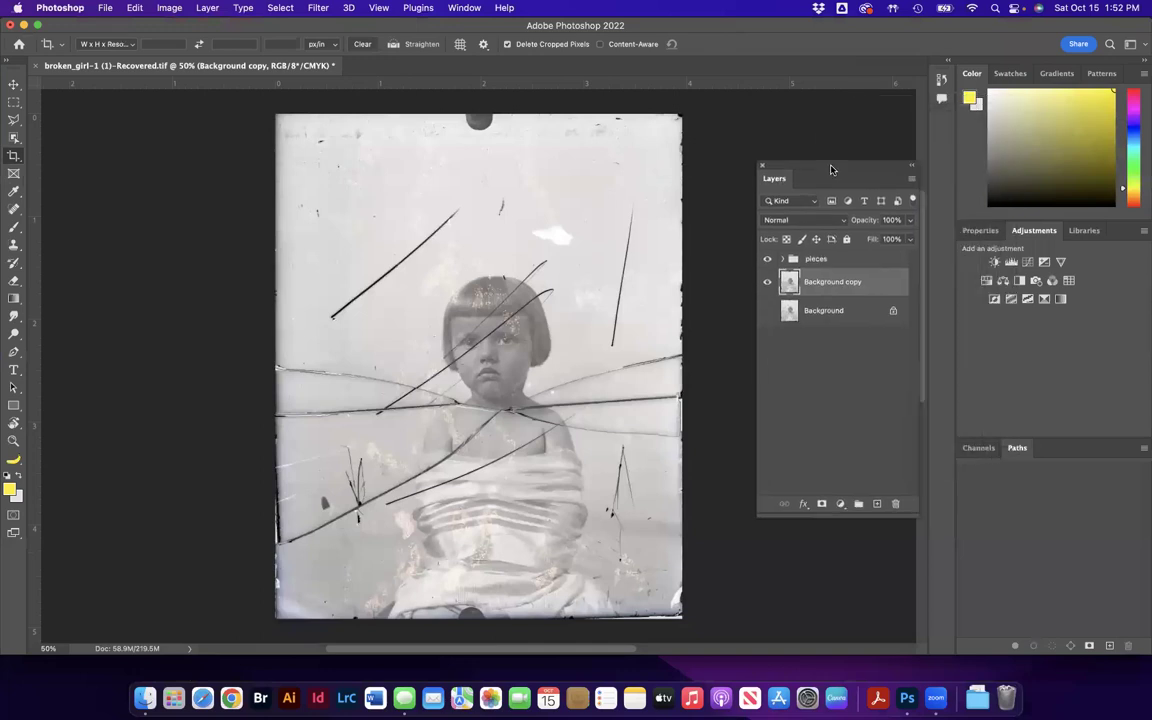
Add a Curves 1 adjustment with Auto, place it above the pieces group, and darken tones on-image.
click(1028, 265)
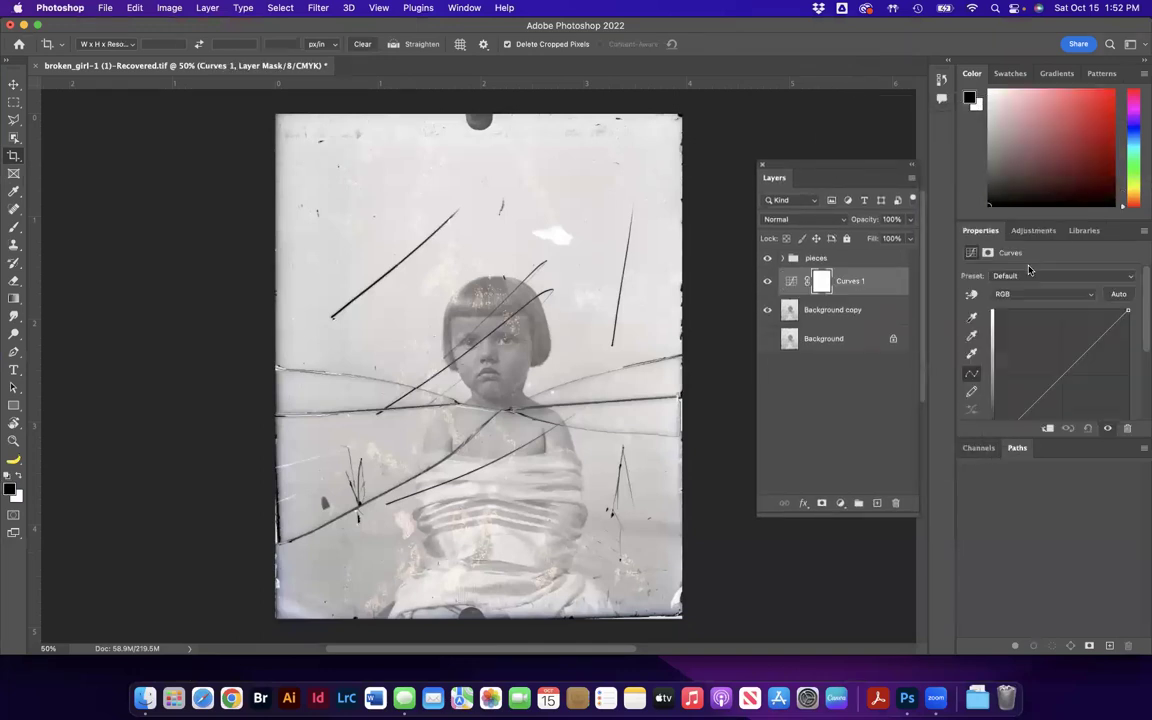
click(1119, 294)
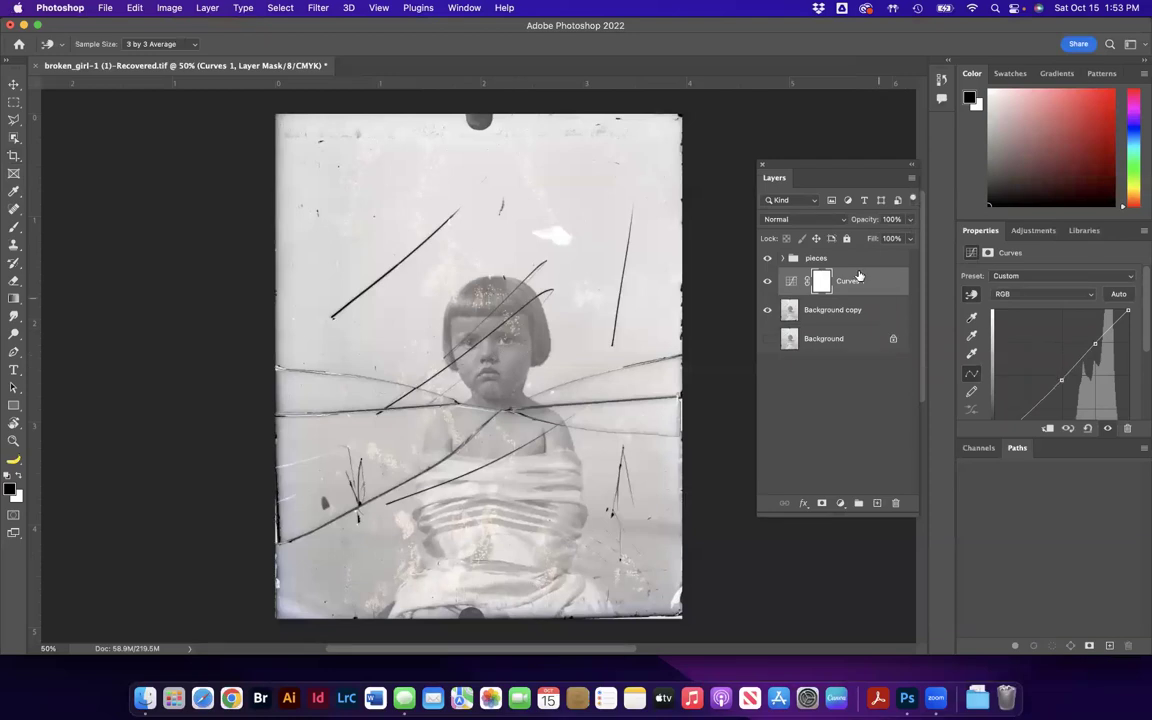
mouse_move(860, 280)
mouse_down()
mouse_move(858, 251)
mouse_move(856, 262)
mouse_up()
key(c)
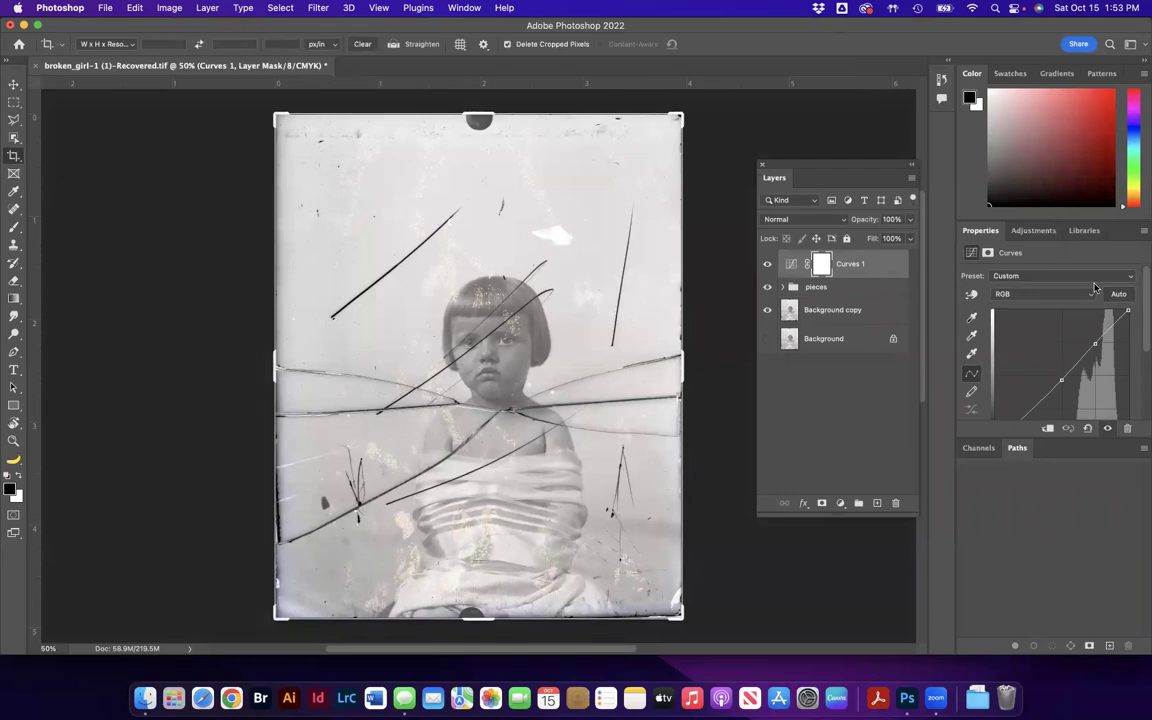
key(i)
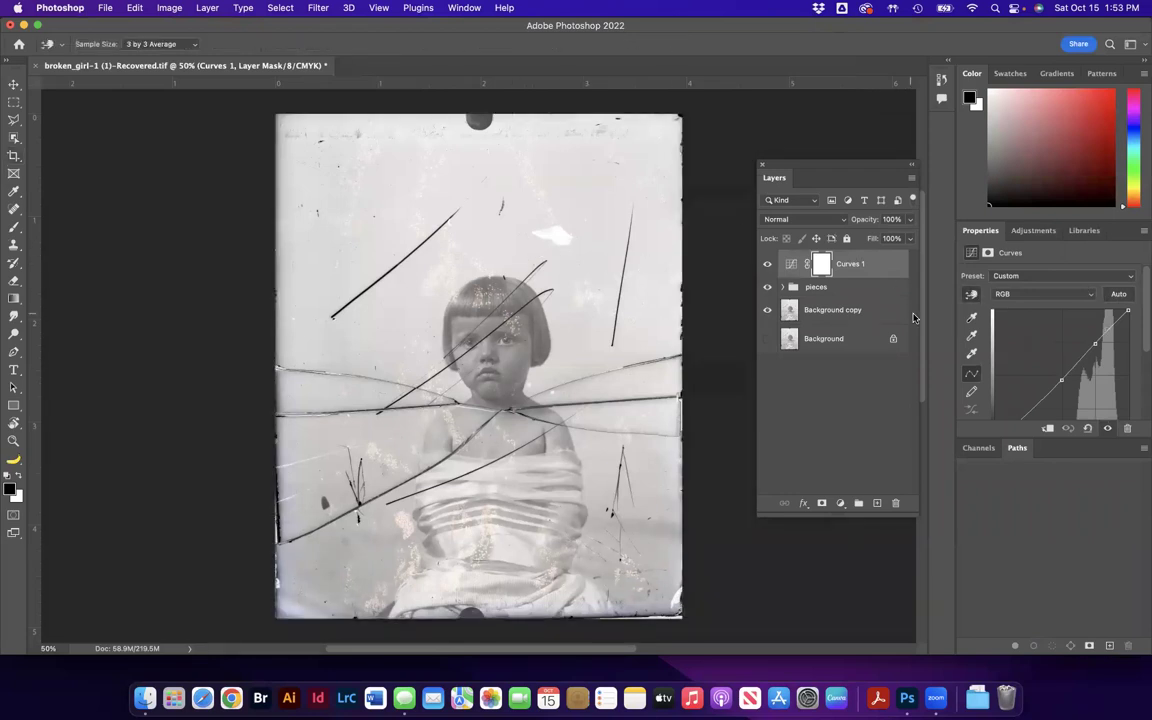
key(c)
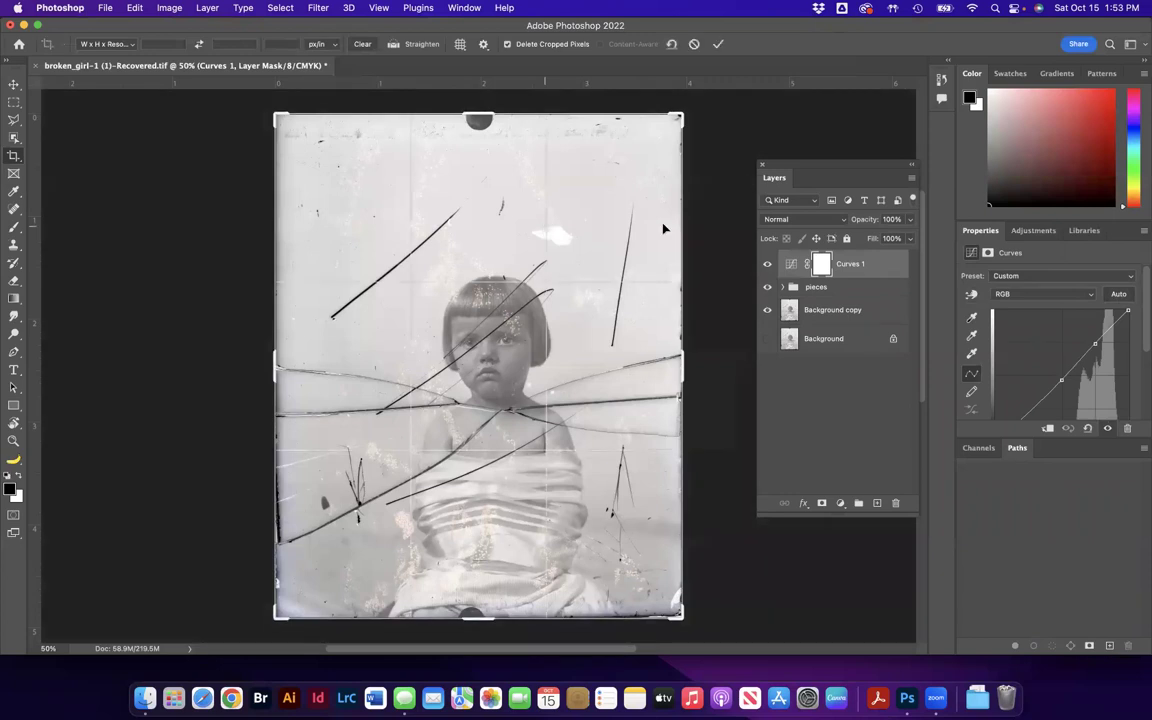
key(Escape)
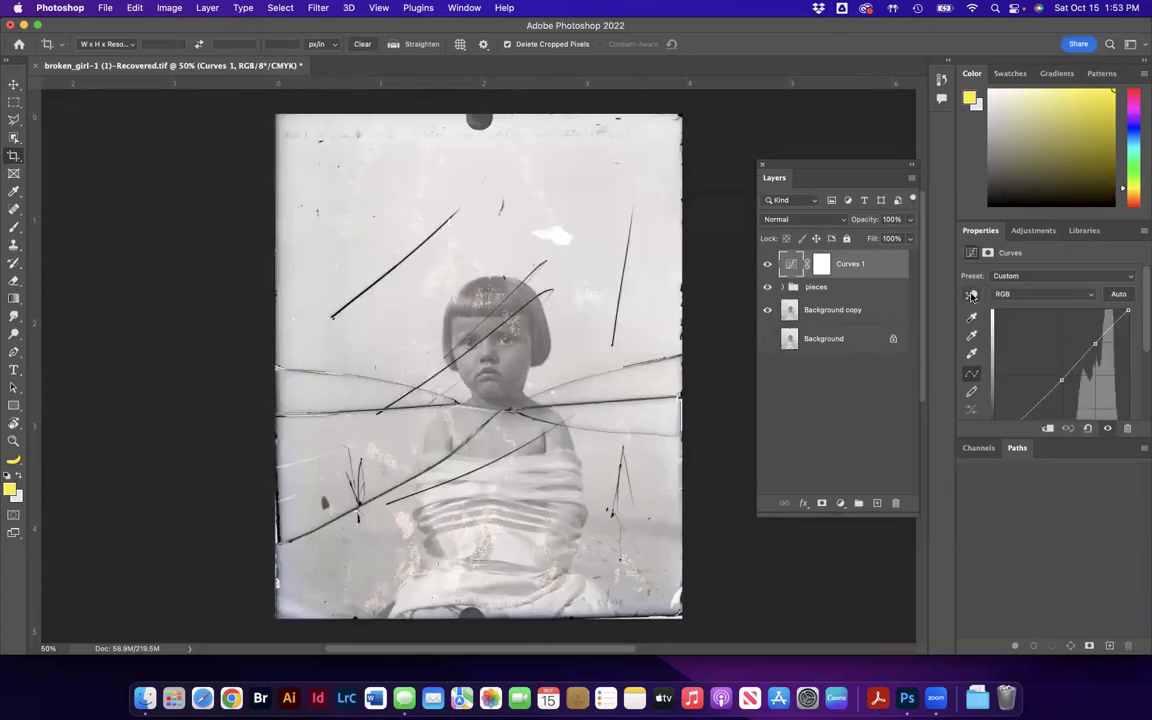
key(i)
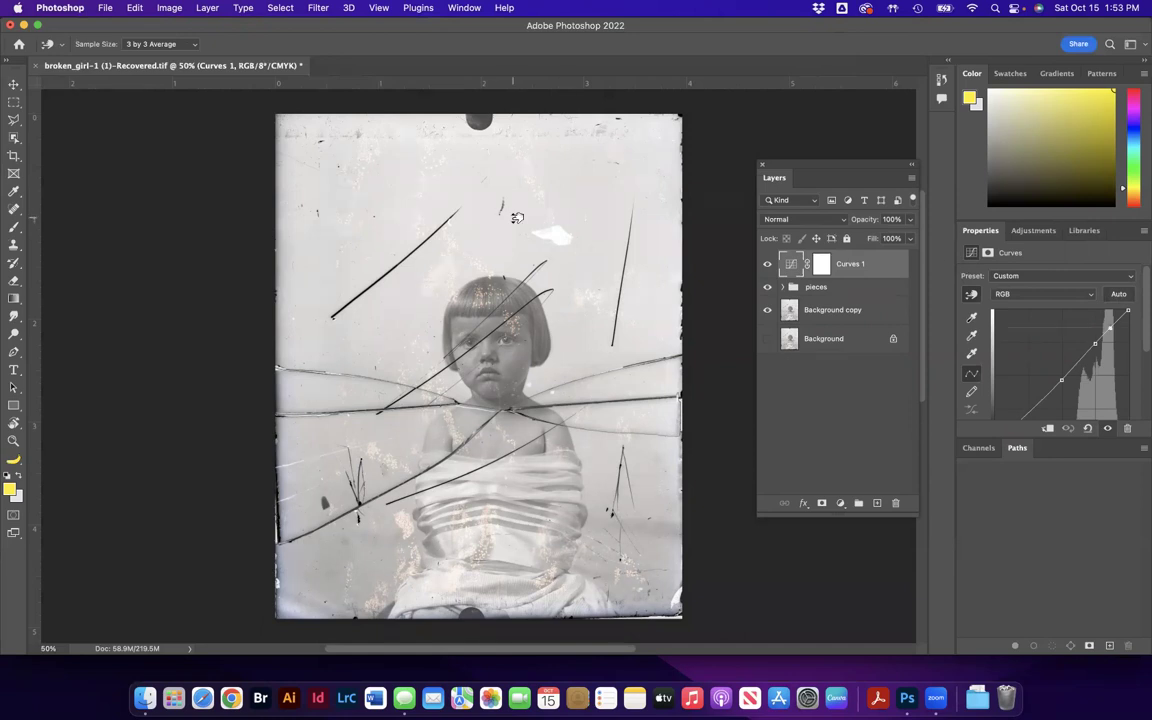
mouse_move(513, 229)
mouse_down()
mouse_move(515, 247)
mouse_move(515, 203)
mouse_move(518, 230)
mouse_up()
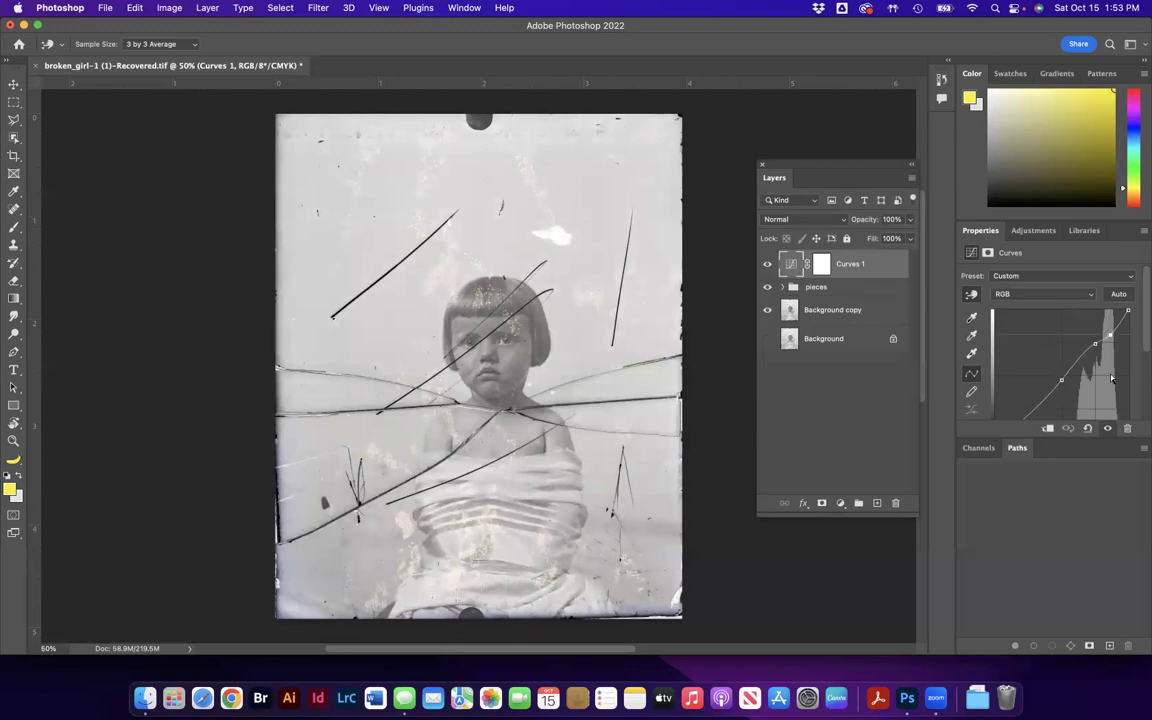
Set the Curves 1 preset to Medium Contrast (RGB).
click(1038, 279)
click(1030, 277)
click(1030, 277)
click(1035, 242)
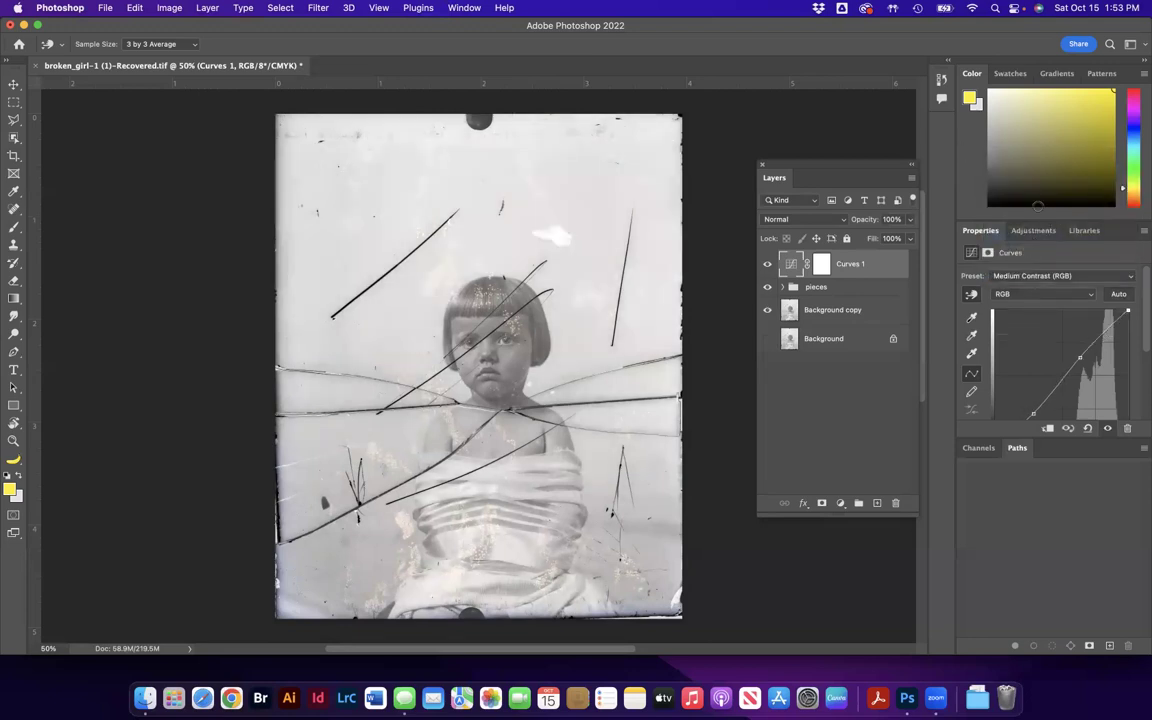
click(1034, 231)
Add a Black & White adjustment and drag on the face to lower Reds to -88.
key(c)
click(1019, 280)
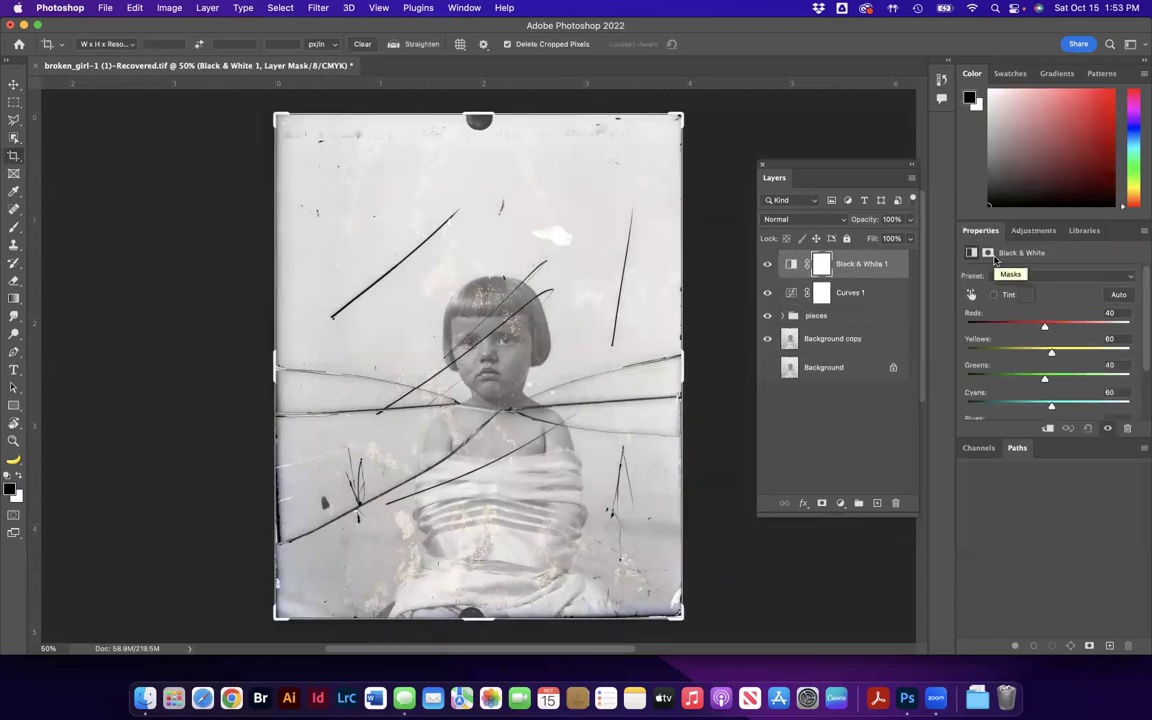
key(super+equal)
key(super+equal)
key(super+equal)
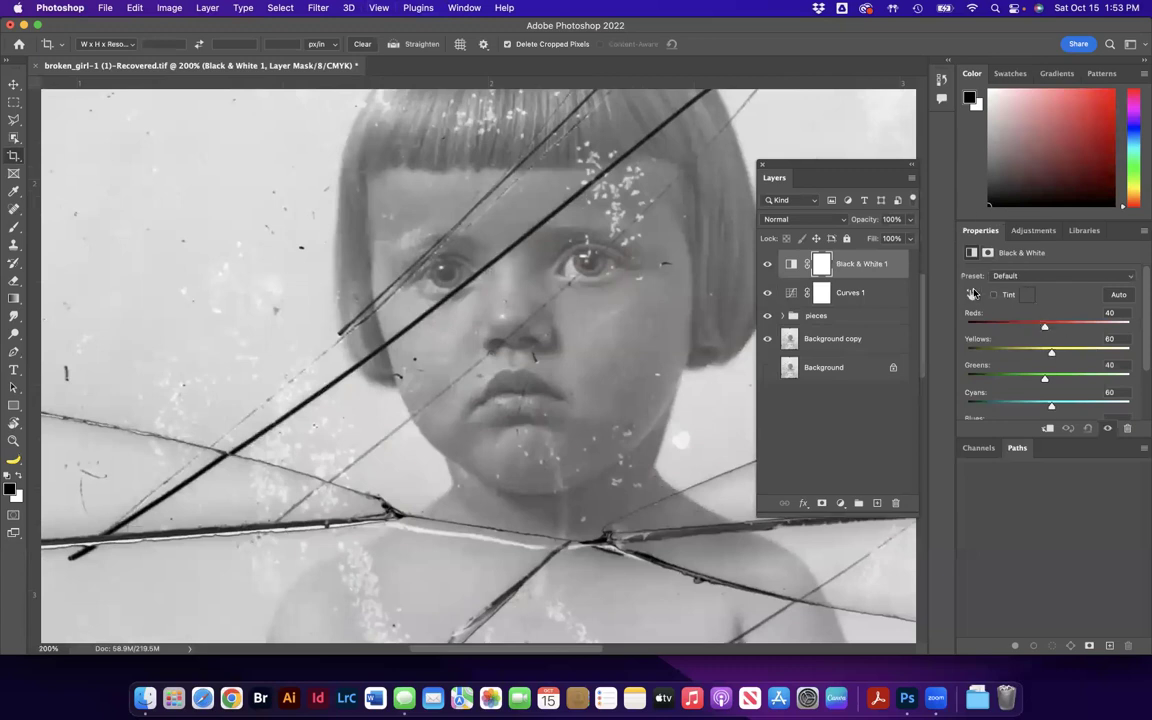
click(972, 293)
drag(665, 211, 595, 229)
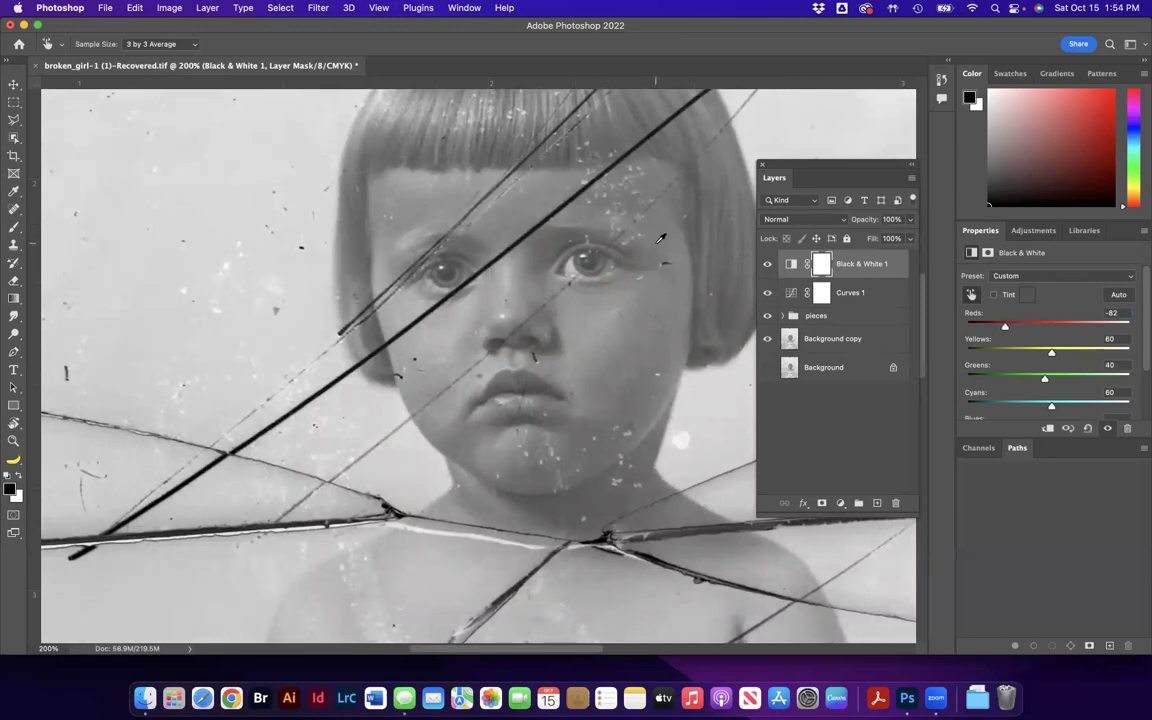
scroll(660, 238, up, 5)
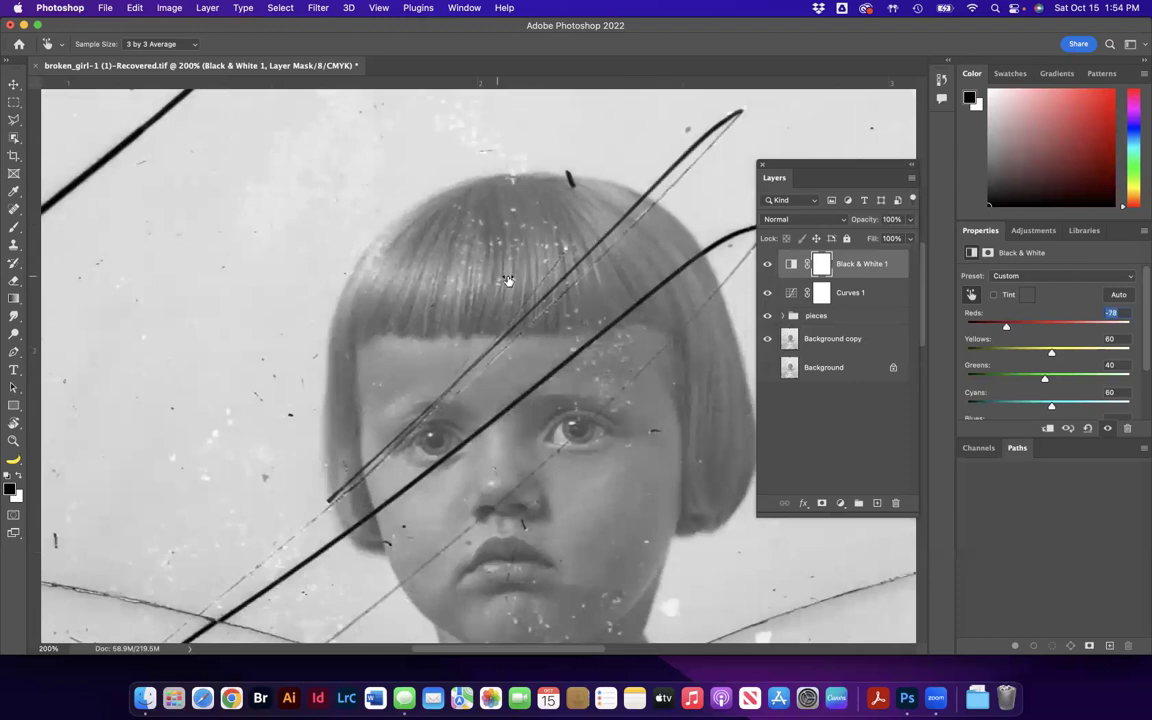
drag(517, 280, 493, 283)
Compare Black & White 1 on and off across the whole photo, then nudge Greens down slightly.
key(super+minus)
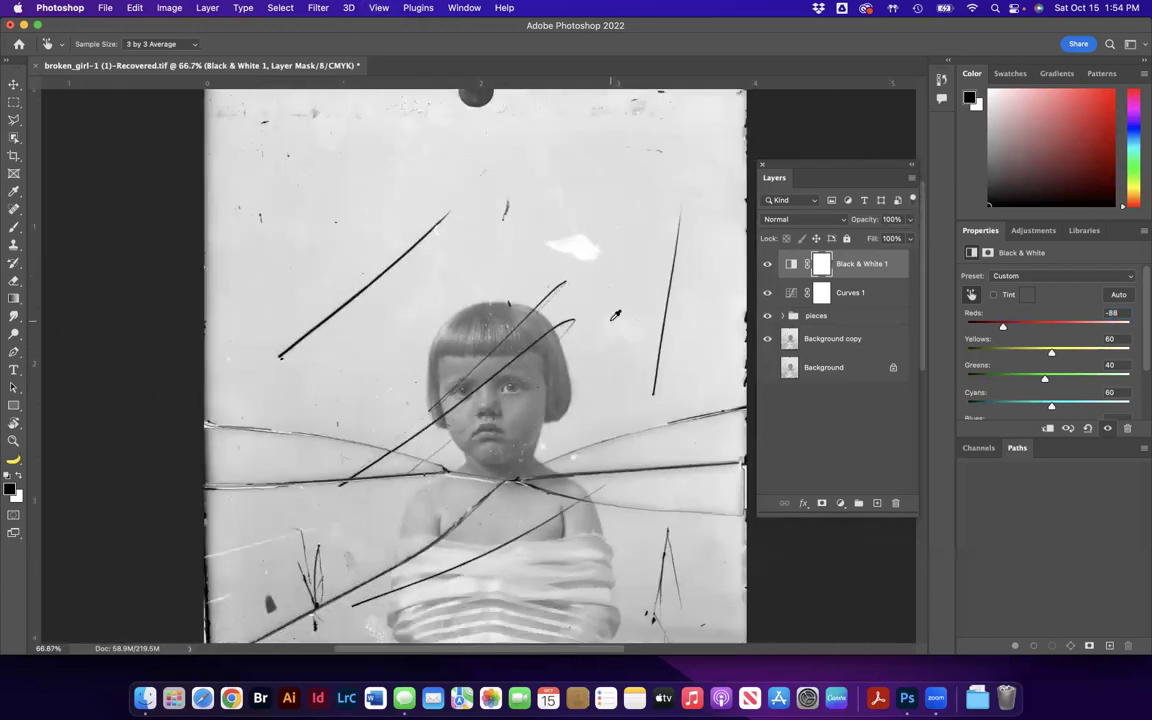
scroll(545, 295, down, 10)
key(super+minus)
scroll(601, 327, up, 5)
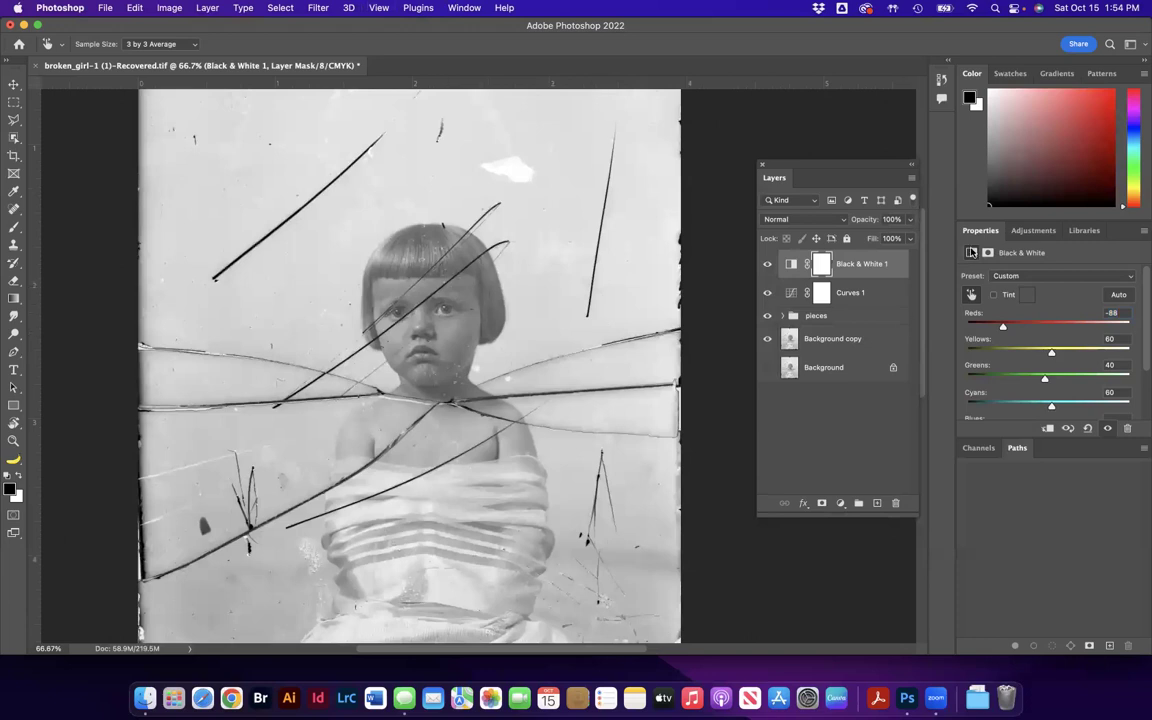
click(767, 265)
click(767, 265)
click(767, 264)
click(767, 264)
mouse_move(1047, 381)
mouse_down()
mouse_move(1040, 355)
mouse_move(978, 360)
mouse_move(1037, 366)
mouse_up()
Add a second Black & White adjustment and invert its mask to black to hide it.
click(1033, 230)
key(c)
click(1022, 285)
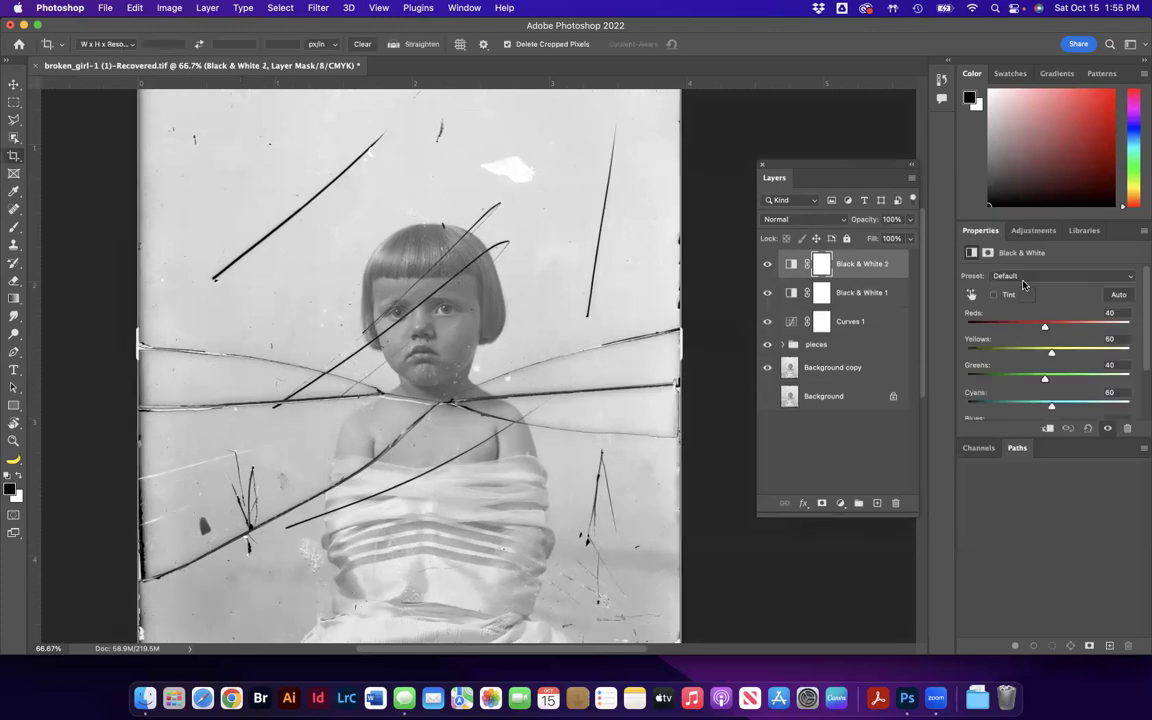
click(822, 264)
key(super+i)
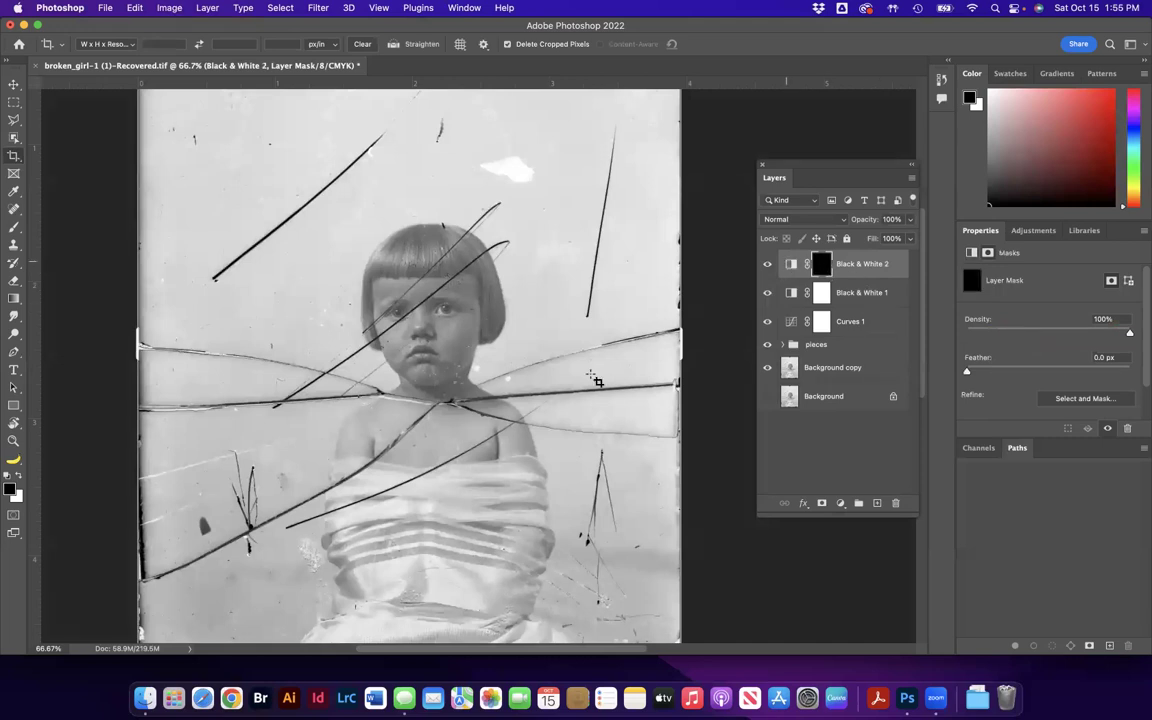
Zoom in on the cloth and brush the adjustment onto the speckled patch through the mask.
key(b)
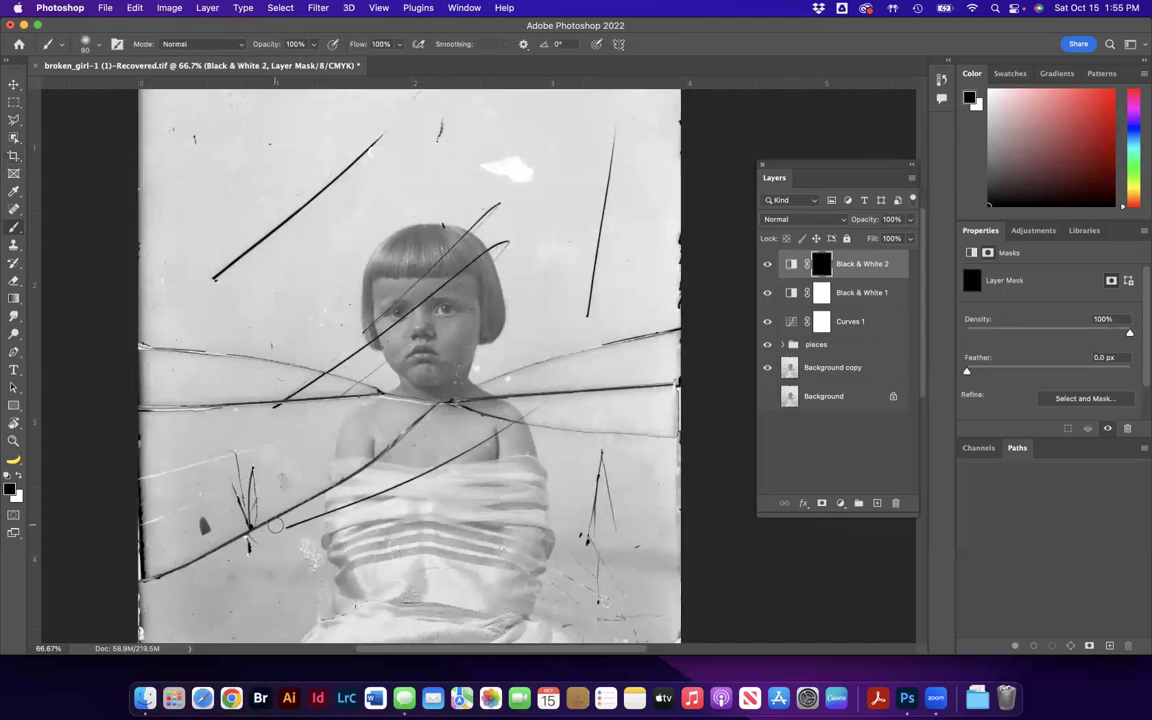
key(super+1)
key(super+equal)
scroll(285, 530, down, 10)
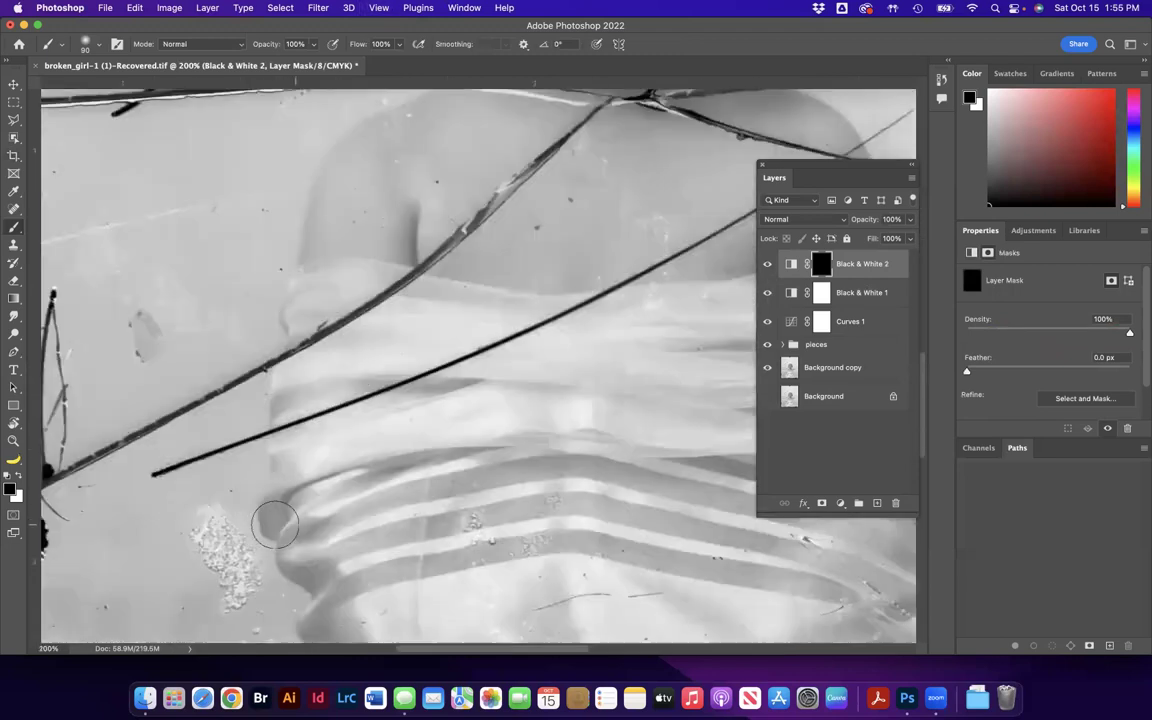
scroll(321, 540, left, 3)
mouse_move(316, 552)
mouse_down()
mouse_move(312, 578)
mouse_move(329, 548)
mouse_move(342, 590)
mouse_up()
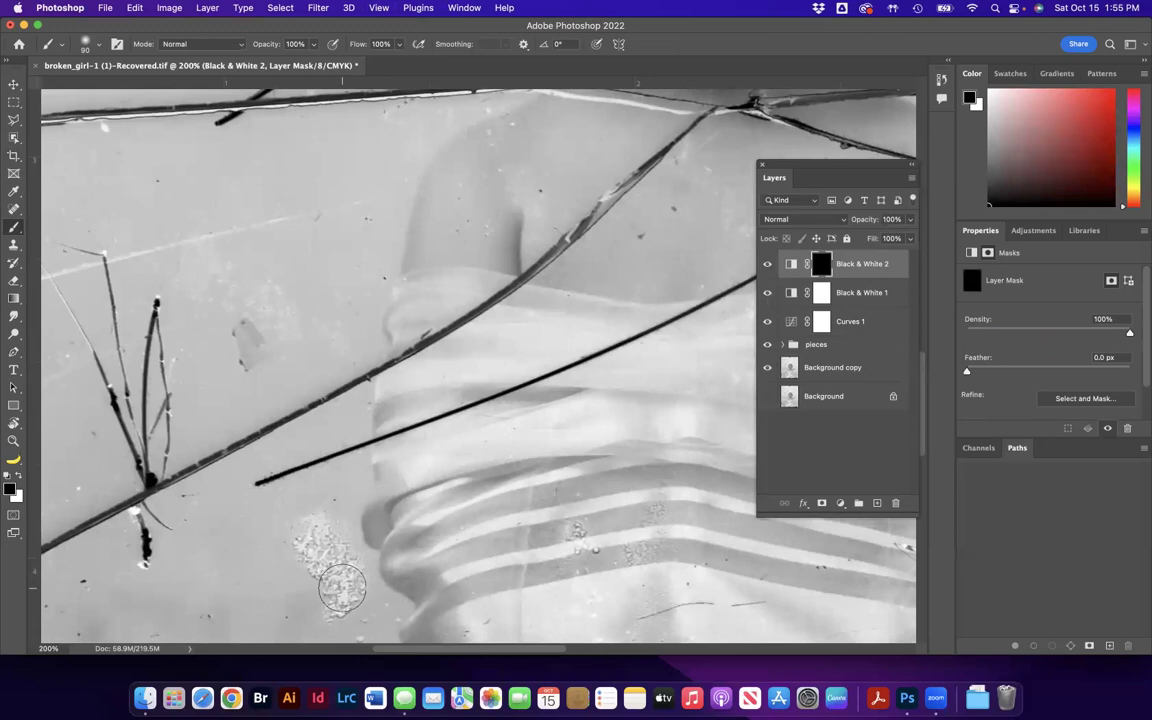
drag(342, 590, 349, 583)
key(x)
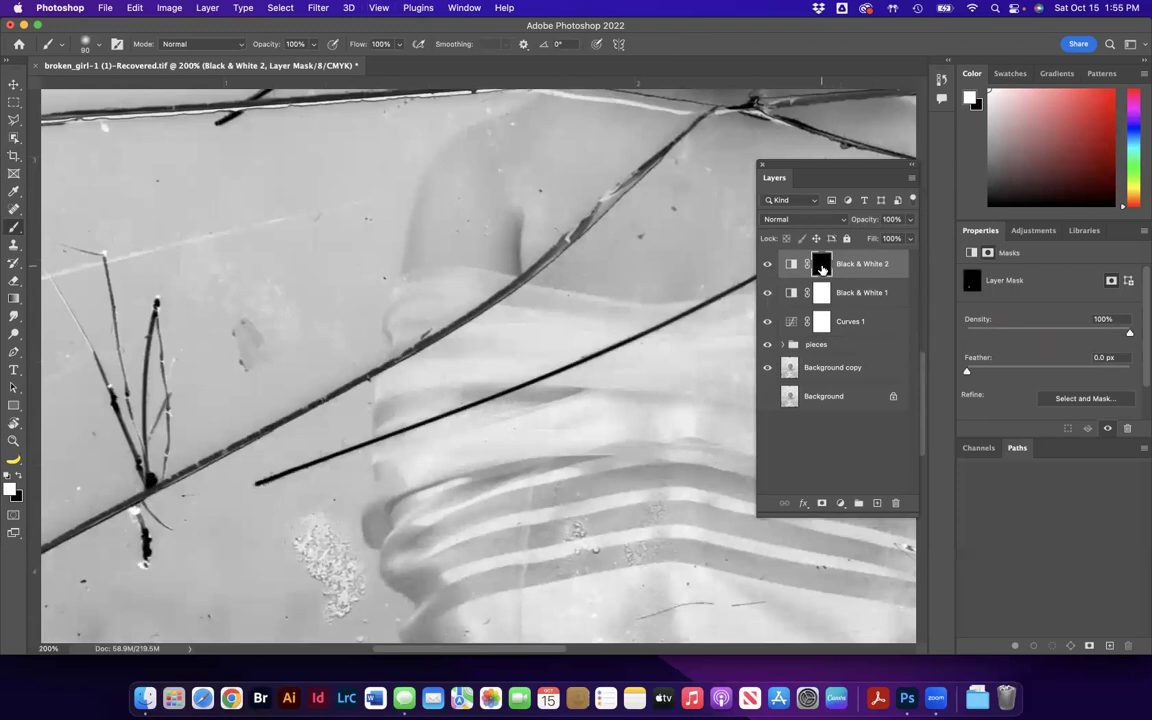
Set Black & White 2 Reds to 48 and lower its Yellows value.
click(791, 263)
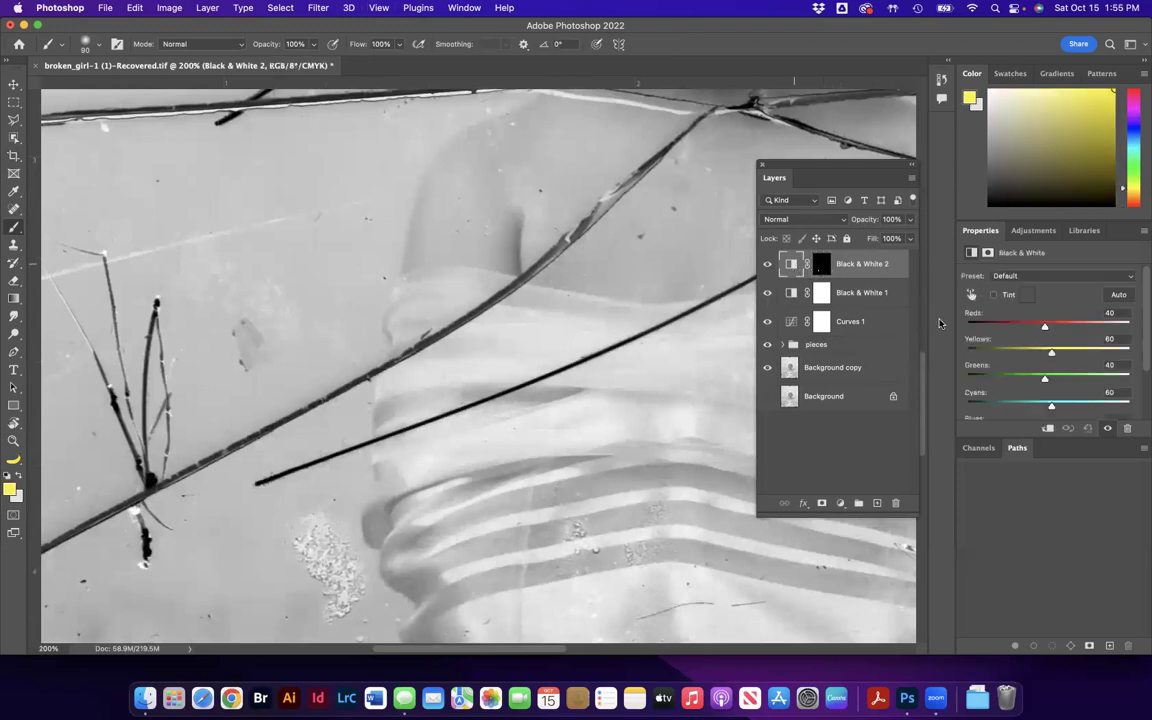
drag(1043, 327, 994, 327)
click(1047, 333)
mouse_move(1050, 357)
mouse_down()
mouse_move(1009, 355)
mouse_move(1075, 357)
mouse_move(1104, 378)
mouse_move(1043, 378)
mouse_up()
click(821, 263)
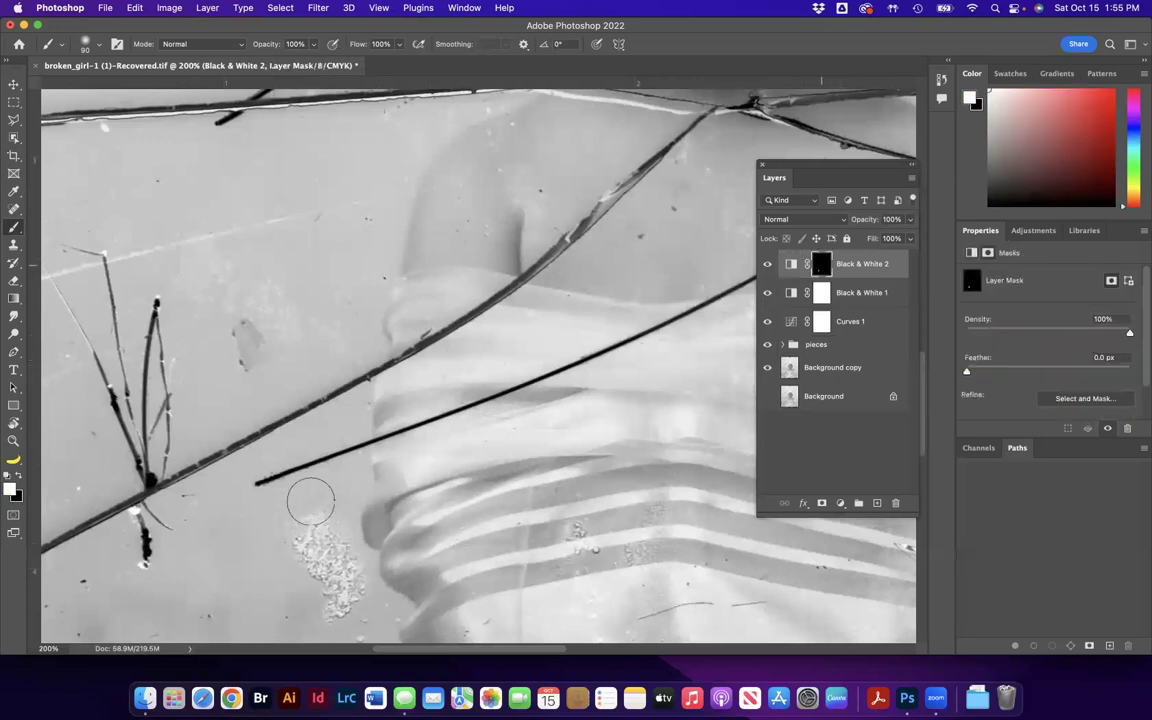
double_click(247, 31)
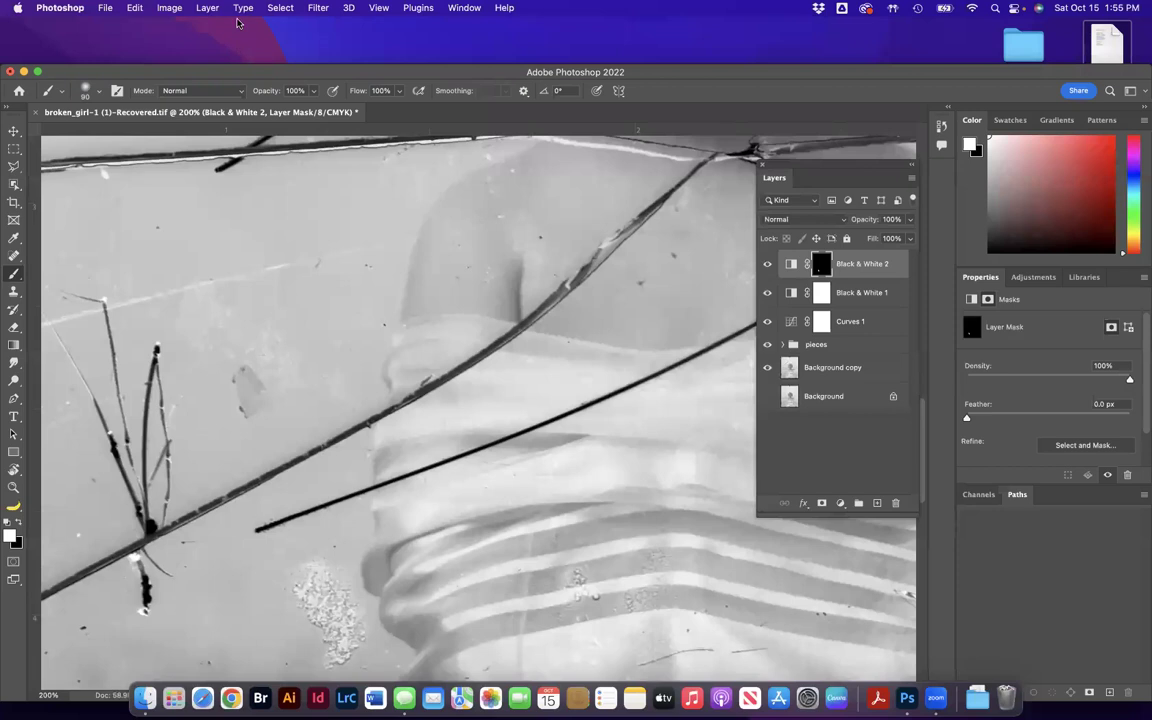
double_click(240, 72)
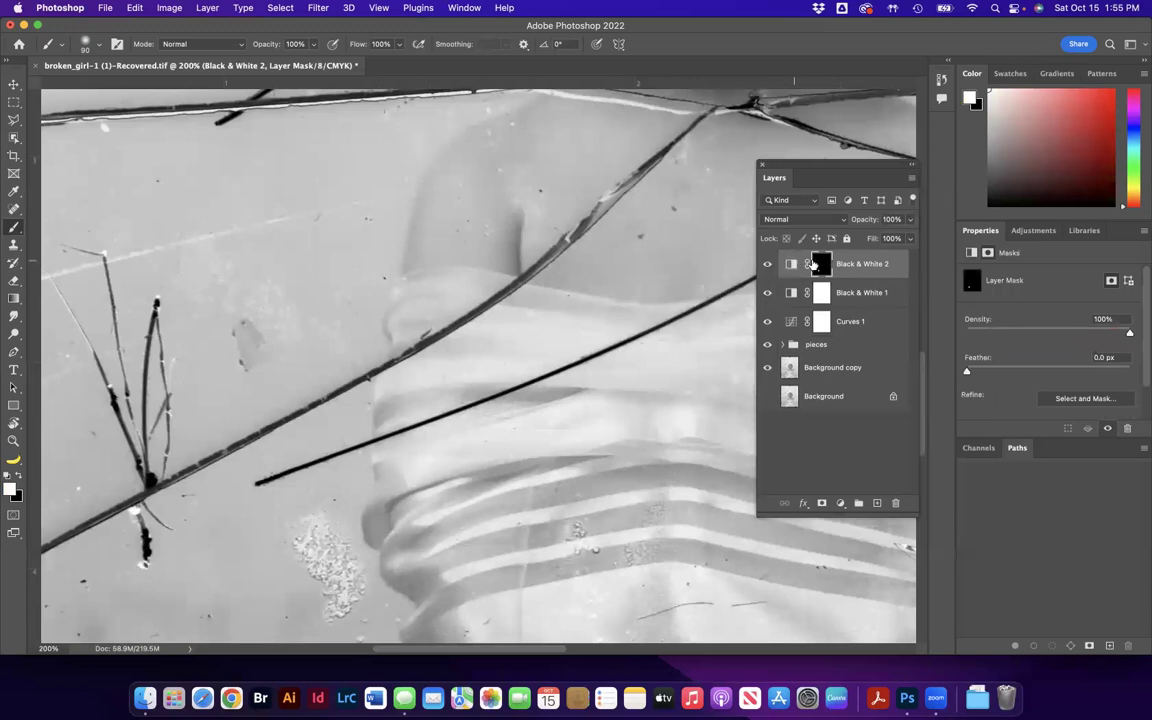
click(793, 264)
Set Black & White 2 Yellows to 254, Cyans to about 119 and Magentas to -120.
click(970, 294)
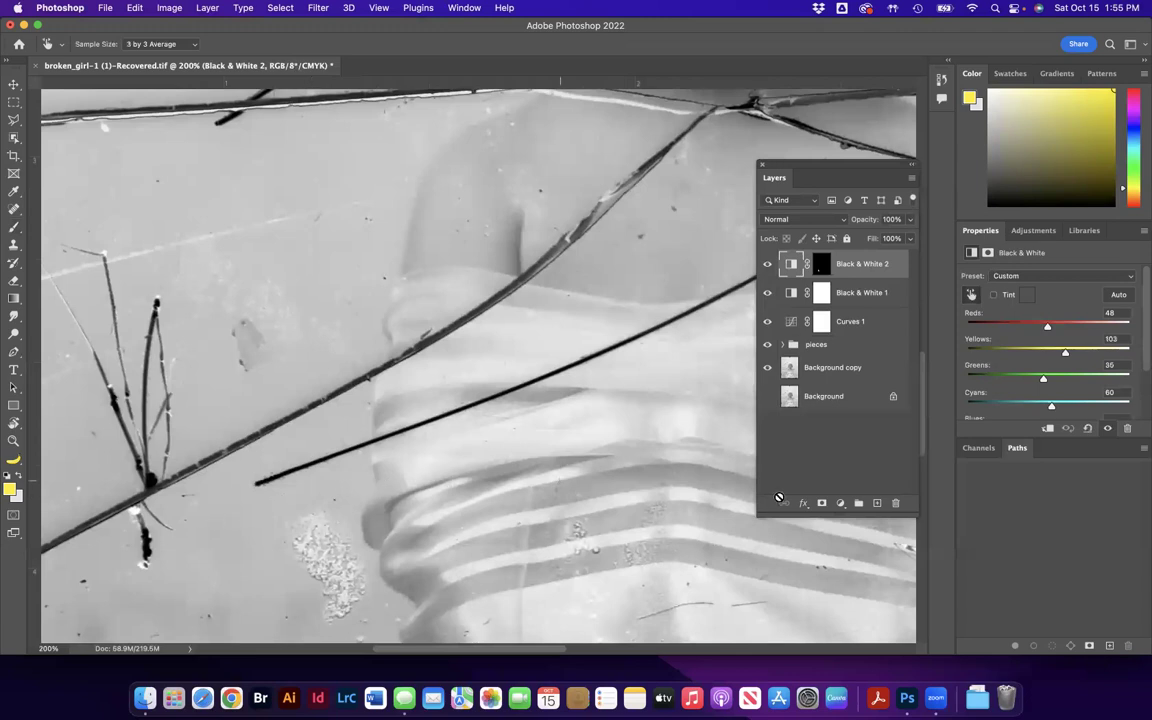
drag(1065, 354, 1108, 365)
scroll(1089, 362, down, 2)
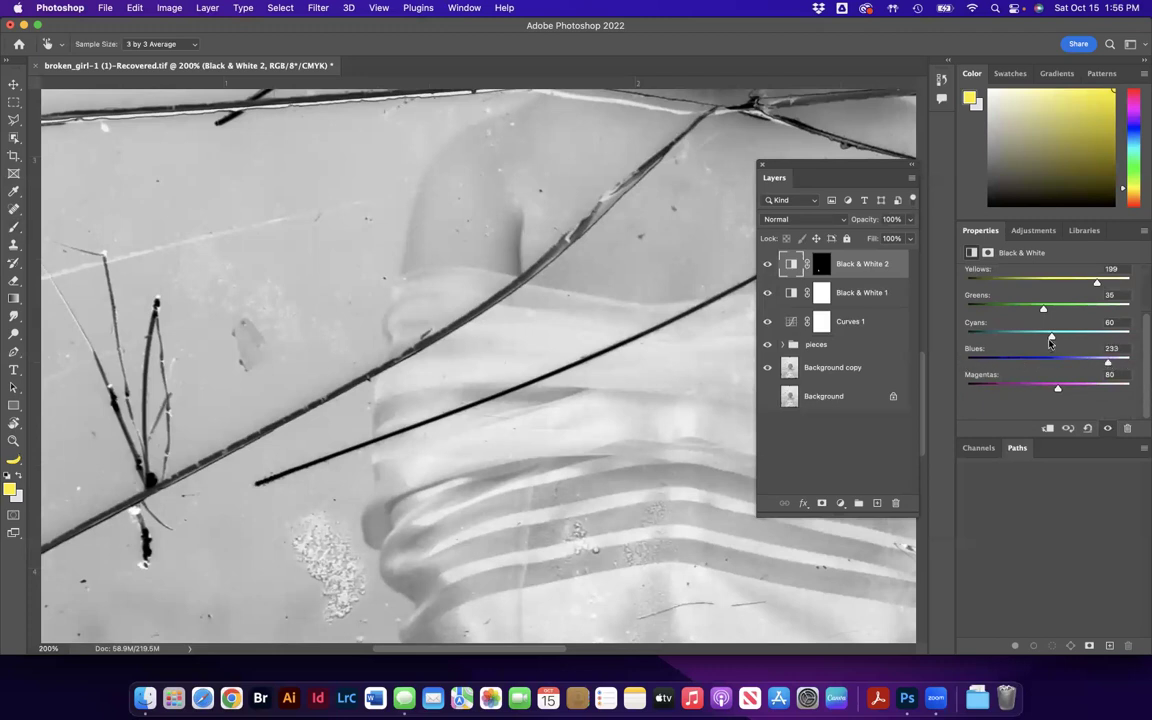
mouse_move(1051, 336)
mouse_down()
mouse_move(1003, 333)
mouse_move(1074, 335)
mouse_up()
drag(1058, 387, 1106, 387)
Disable and re-enable the Black & White 2 mask to preview its effect.
click(823, 265)
key(b)
right_click(826, 267)
click(832, 270)
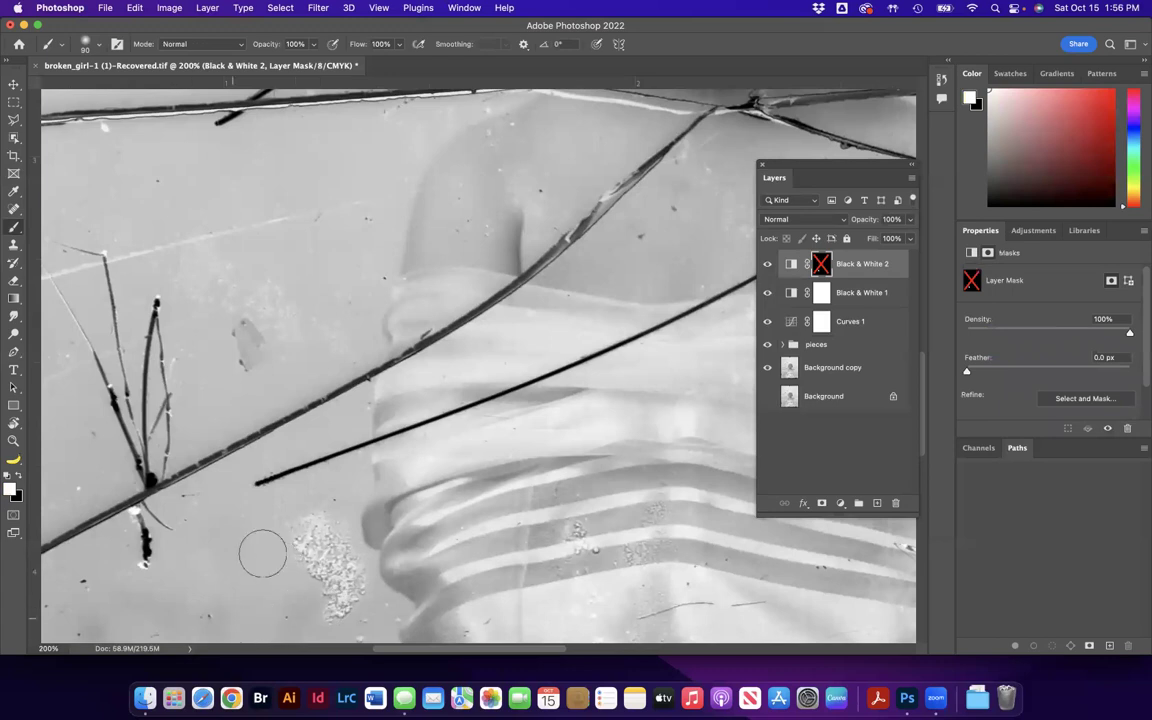
shift+click(820, 268)
Raise Reds to 128, try Auto, compare visibility, then delete the Black & White 2 layer.
click(971, 254)
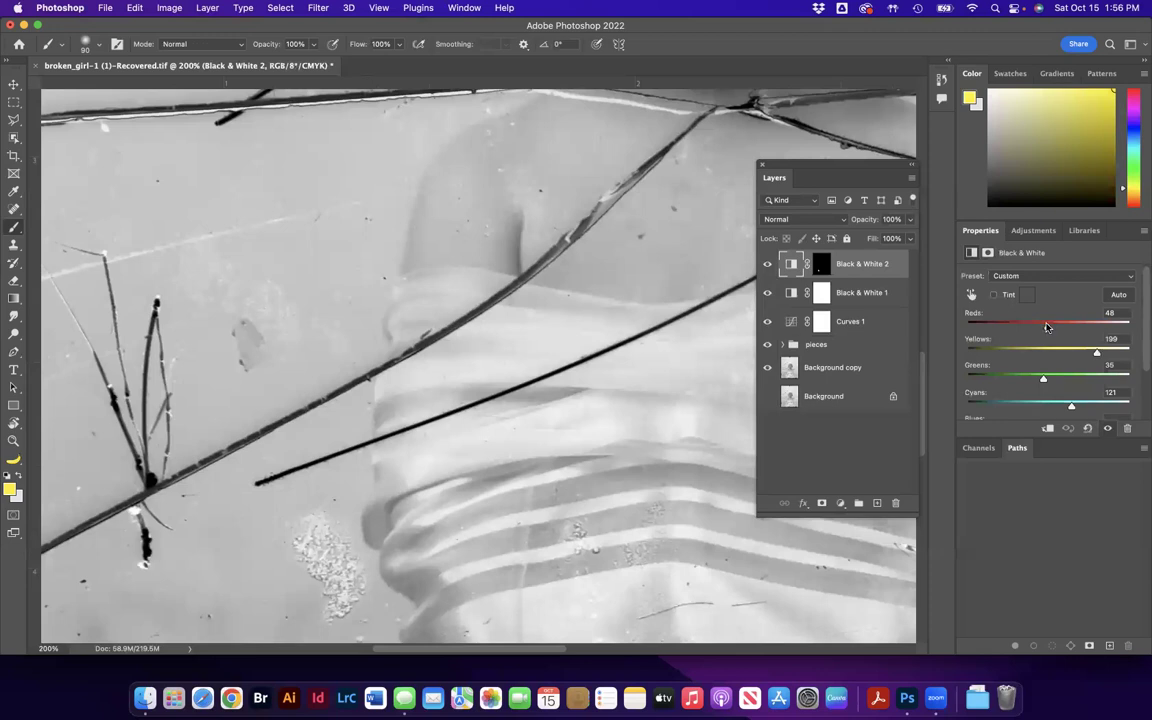
drag(1047, 327, 1073, 326)
click(1115, 299)
click(768, 264)
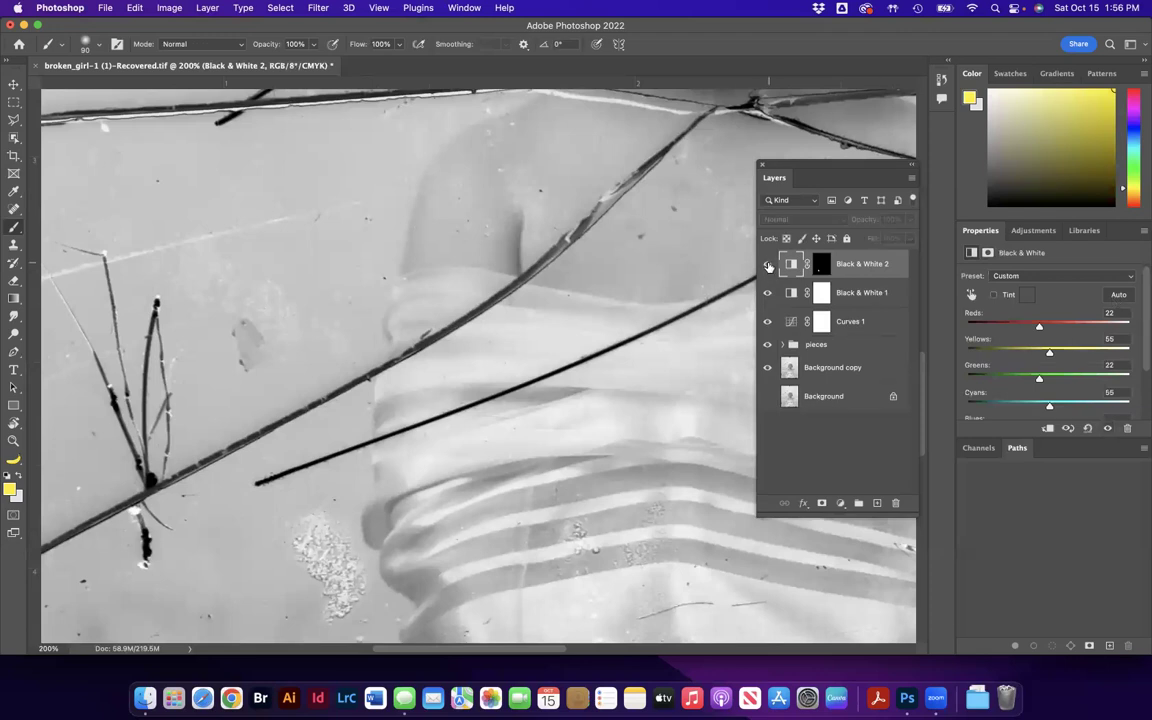
click(768, 264)
click(768, 264)
click(768, 264)
key(Delete)
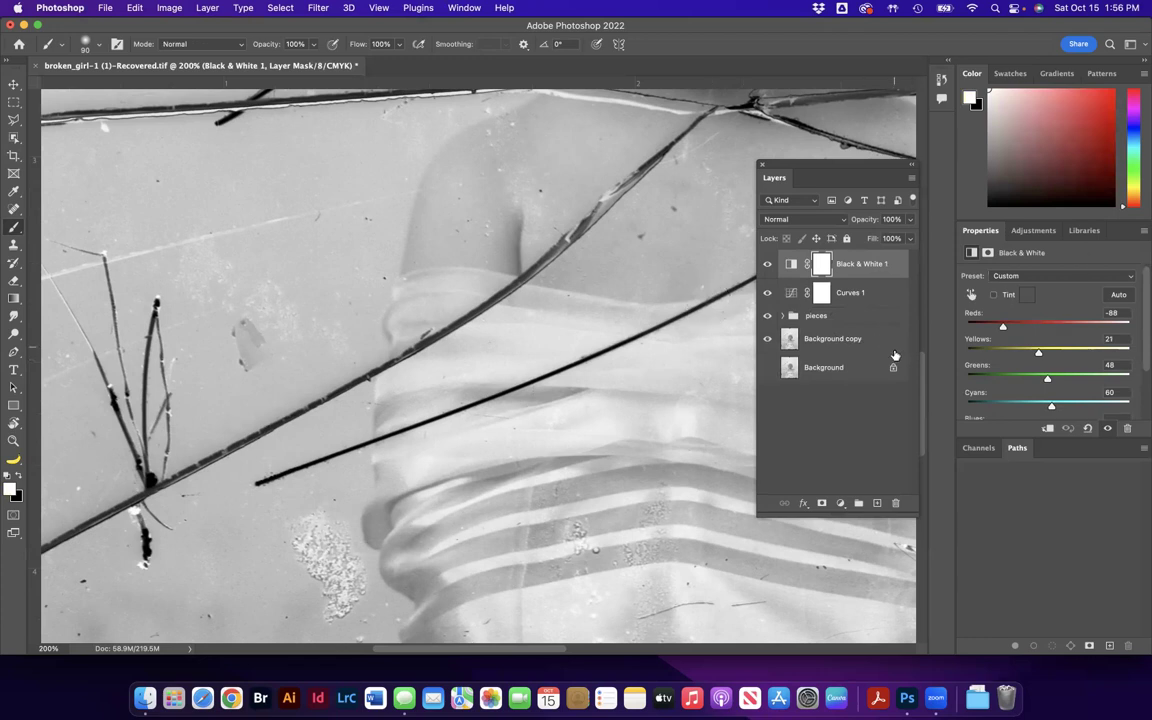
Save locally as caterina_proj2A.psd in Photoshop format, then add a new top layer for renaming to retouching.
key(super+s)
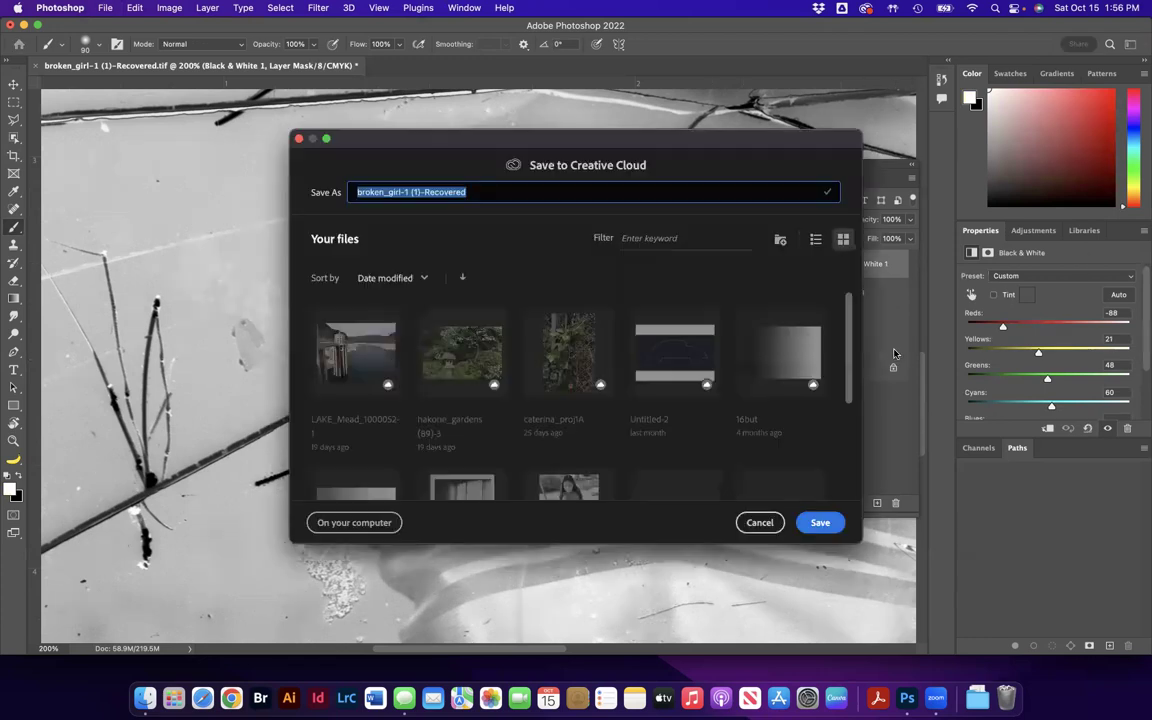
click(350, 533)
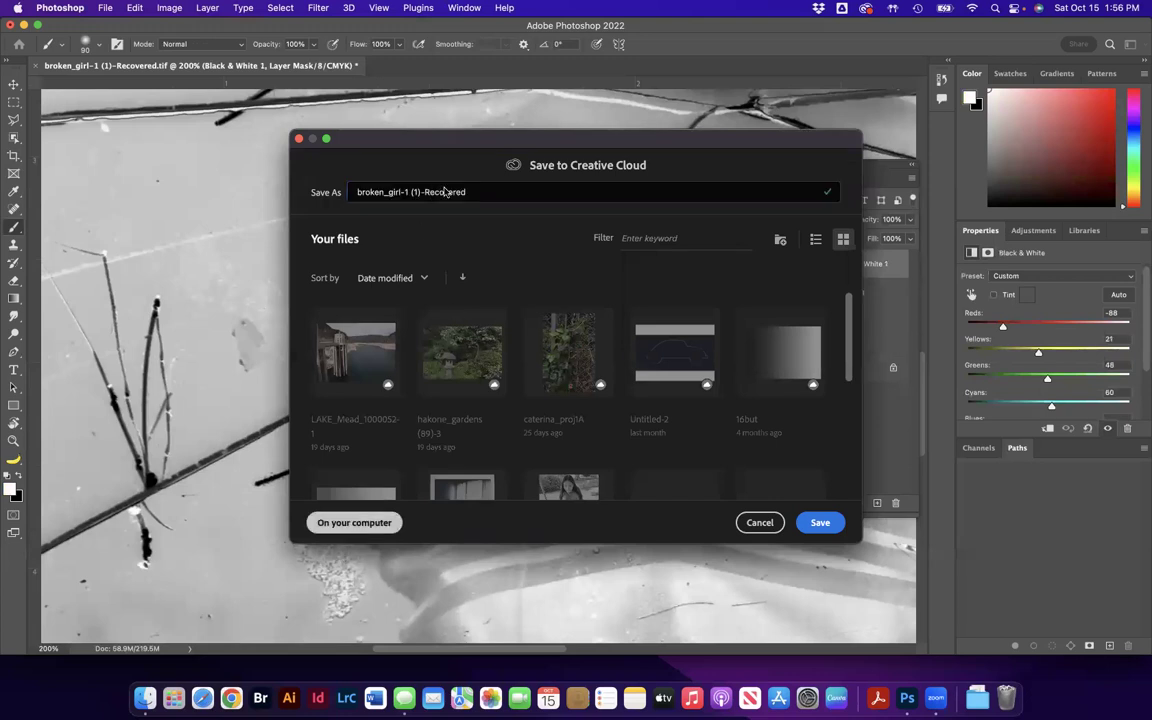
text(cate)
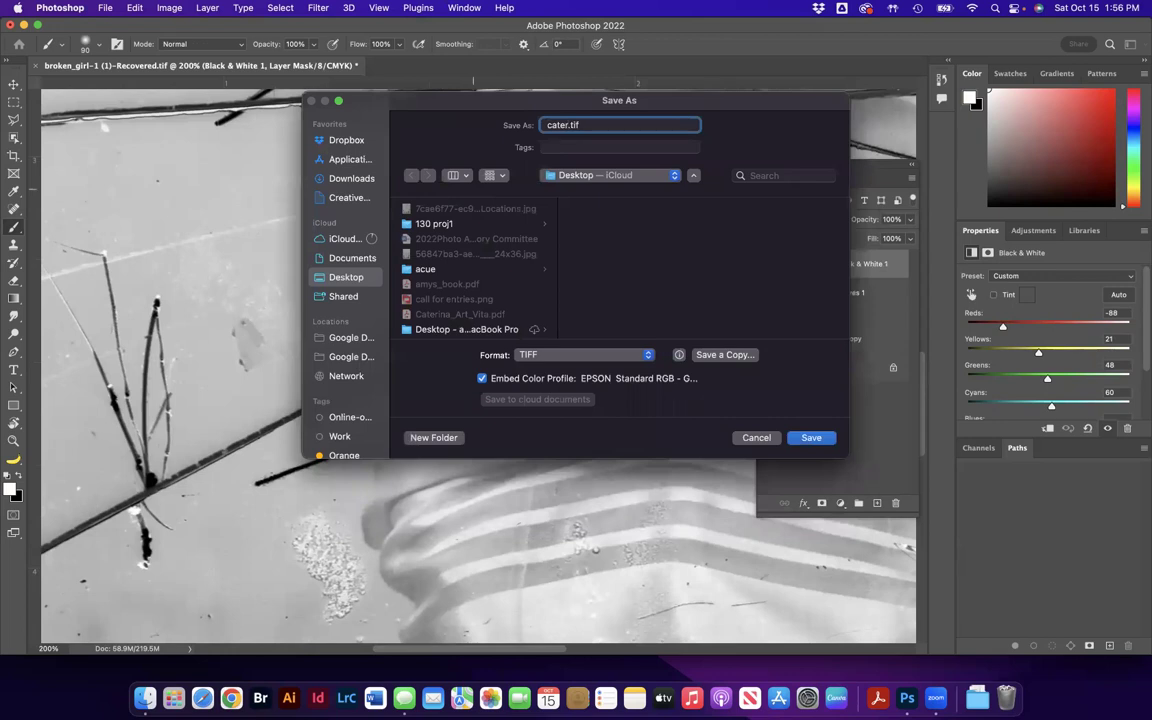
text(rina)
text(_proj)
text(20)
click(535, 354)
click(541, 313)
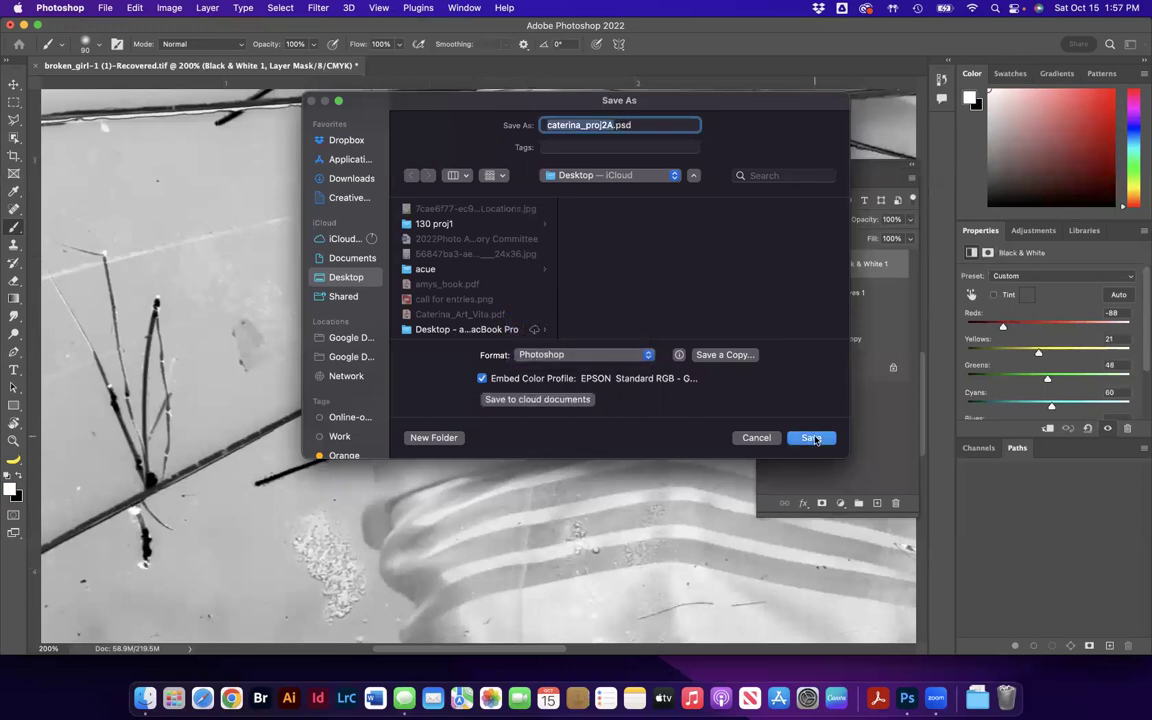
click(811, 437)
click(877, 503)
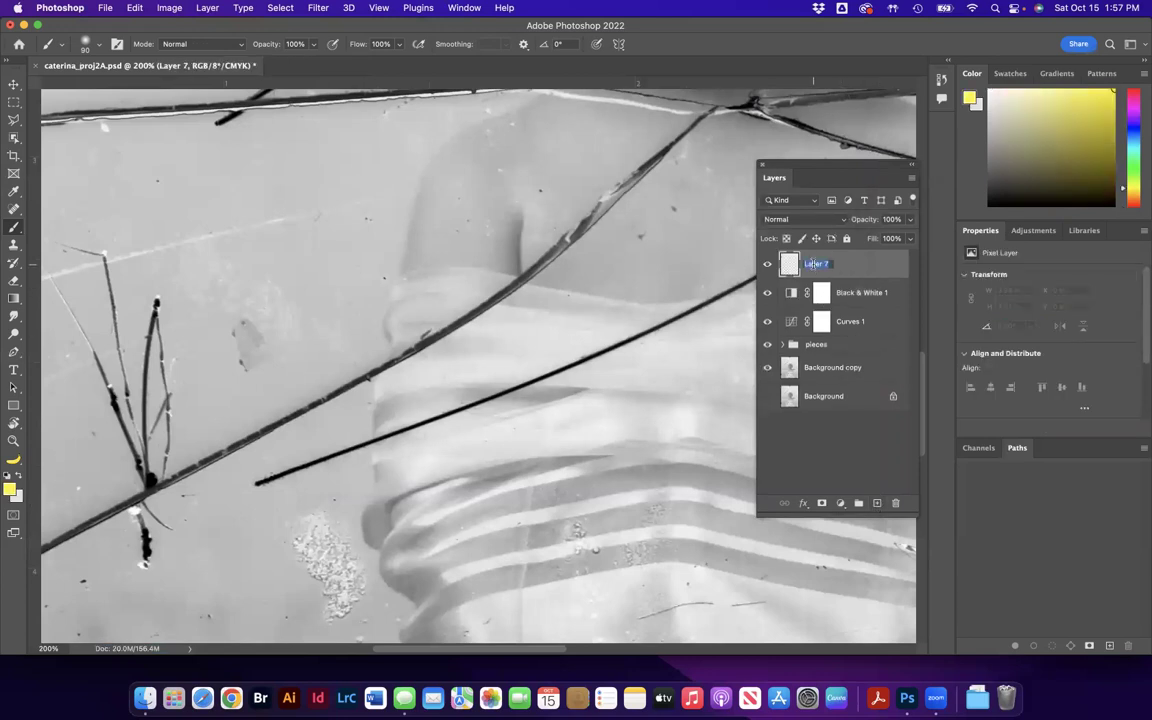
key(BackSpace)
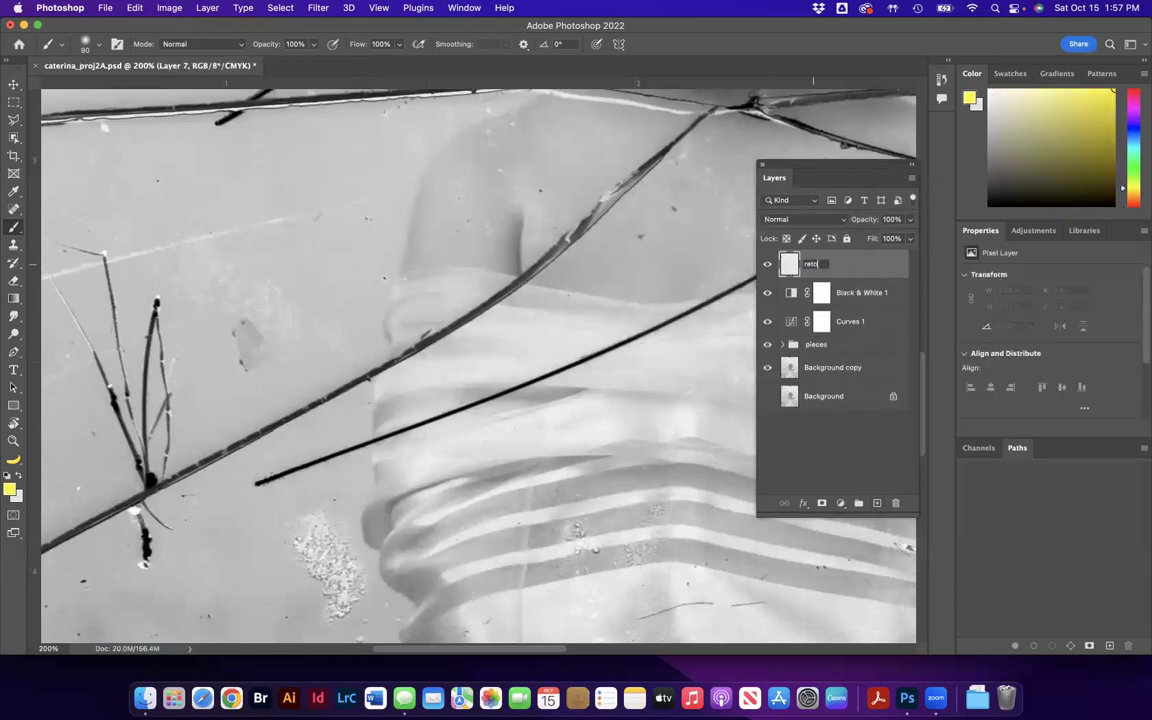